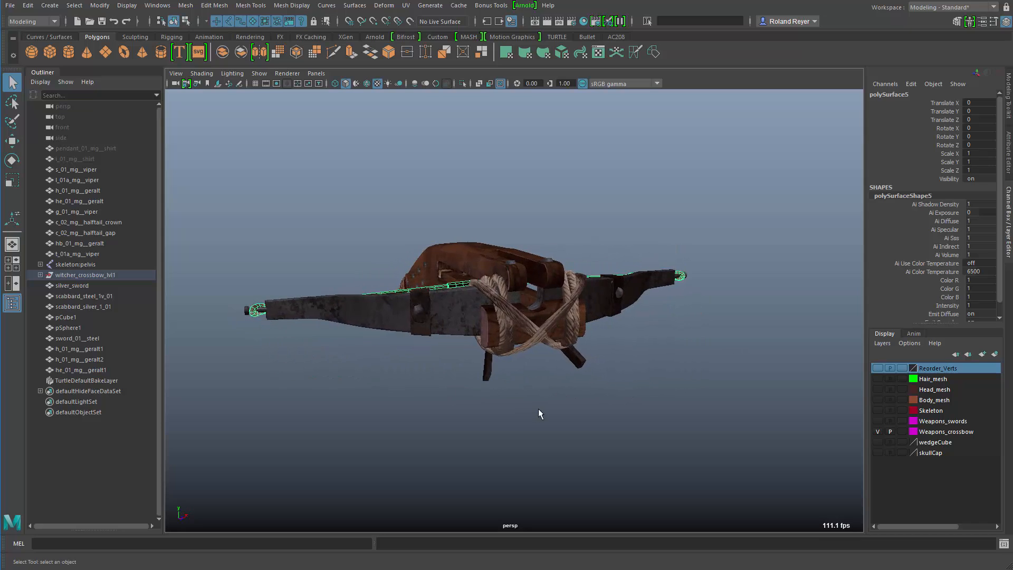
Bridge the end faces of the two dark prongs beneath the front of the crossbow
scroll(552, 411, up, 5)
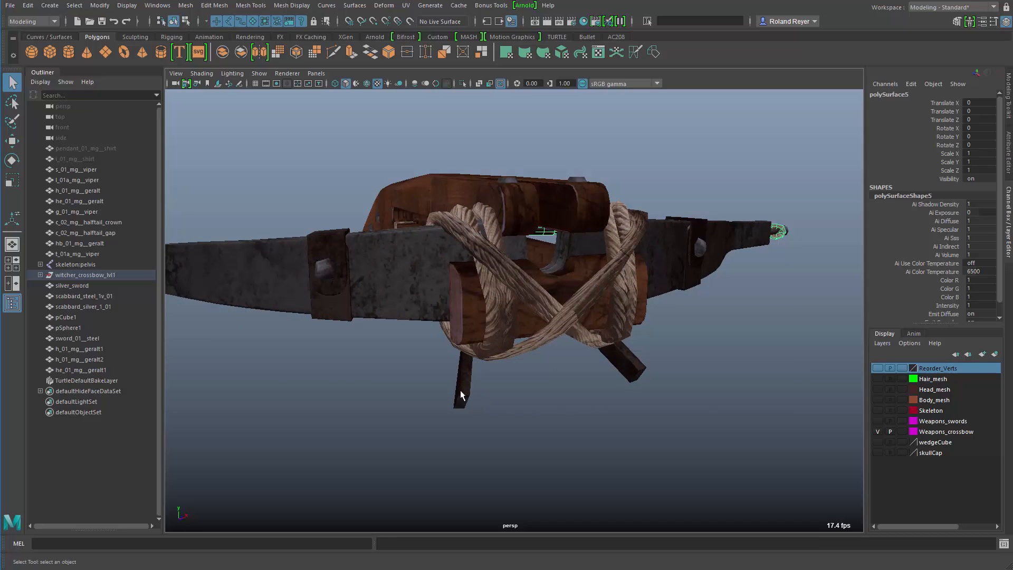
click(461, 390)
alt+drag(550, 458, 569, 464)
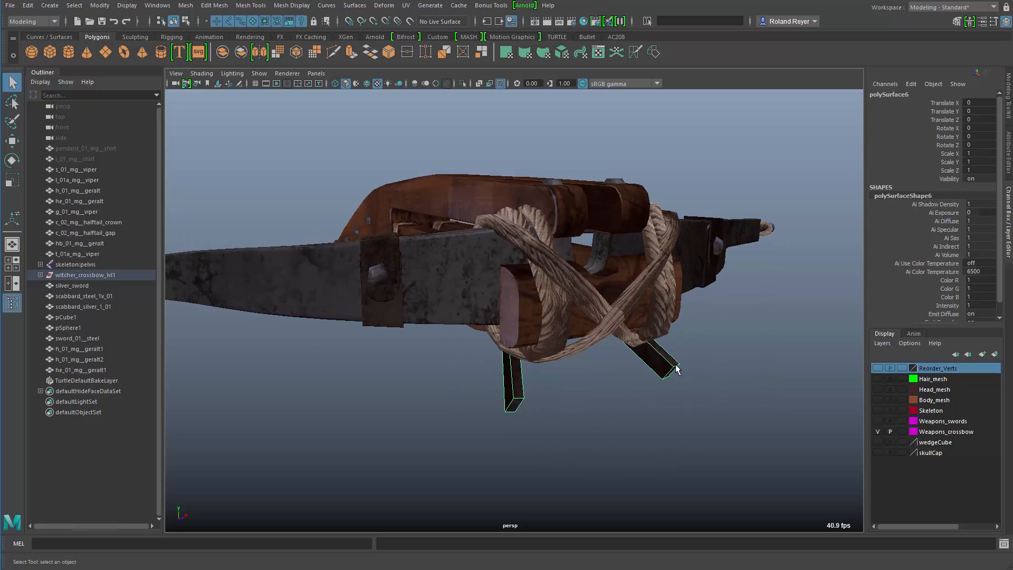
alt+drag(663, 416, 506, 358)
alt+middle_drag(507, 357, 513, 365)
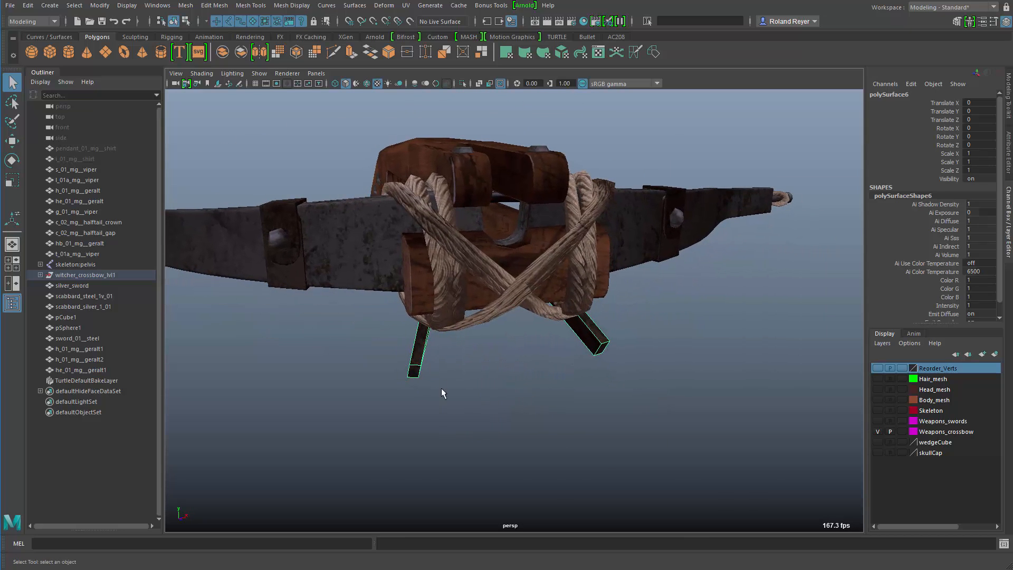
key(F11)
click(414, 372)
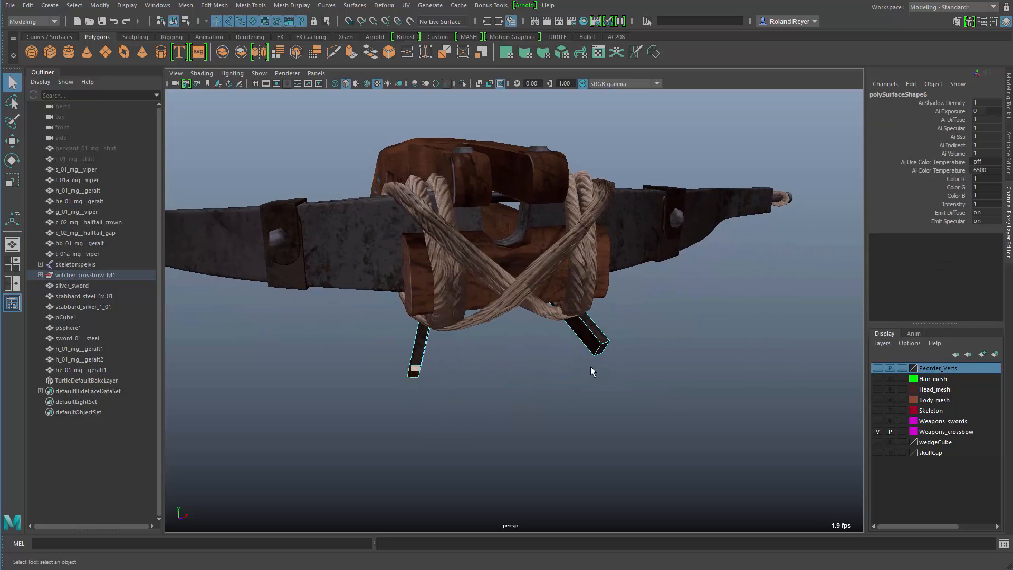
shift+click(603, 351)
shift+right_click(691, 294)
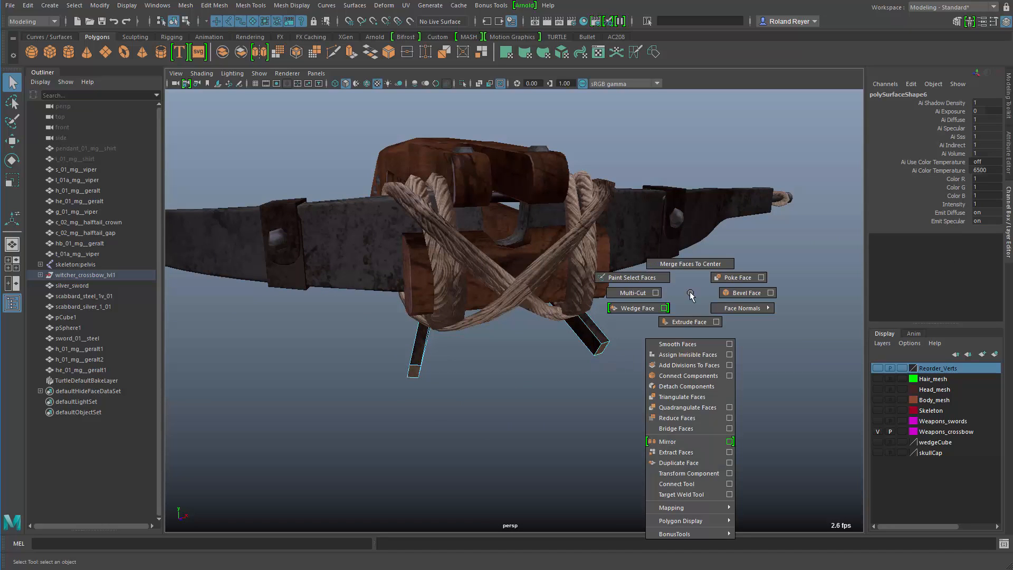
click(678, 429)
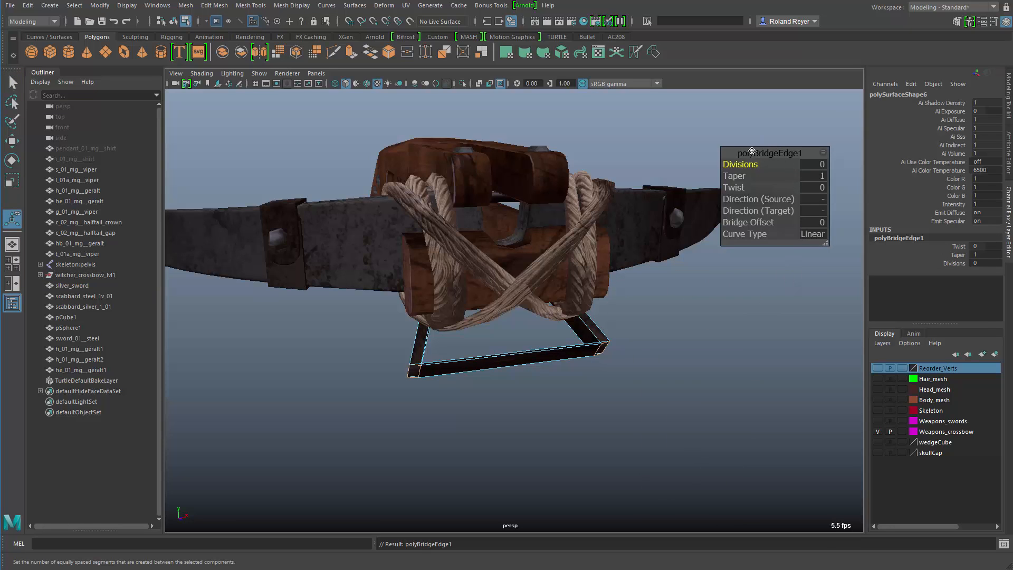
Set the bridge between the prongs to 6 divisions with the Blend curve type
drag(752, 152, 732, 178)
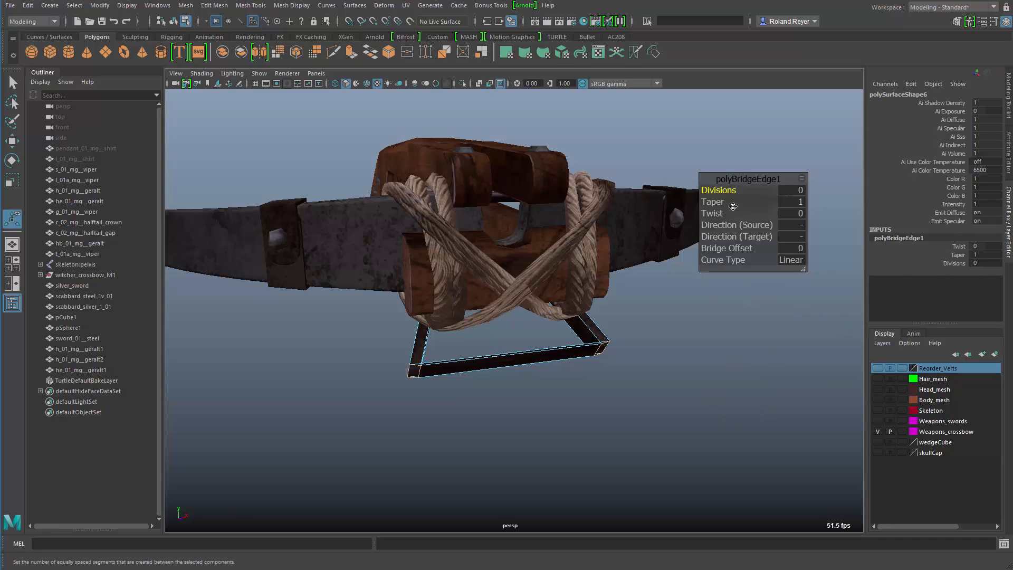
drag(738, 180, 742, 210)
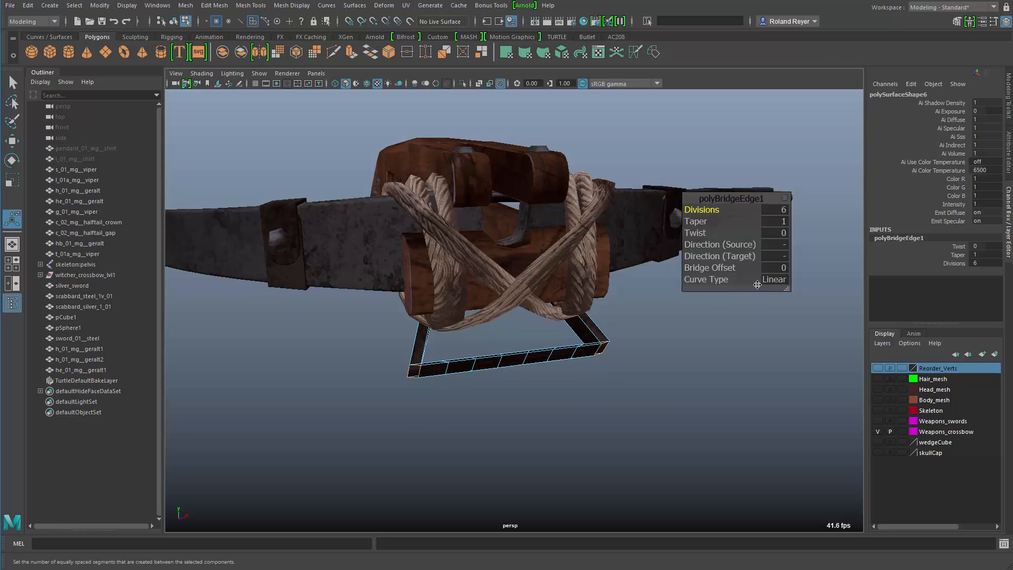
click(774, 280)
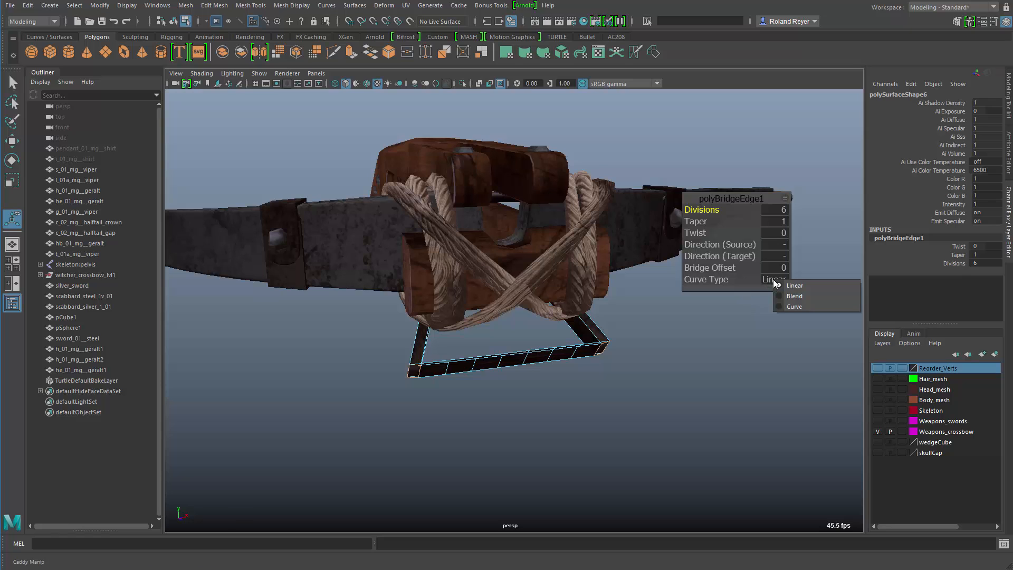
click(798, 296)
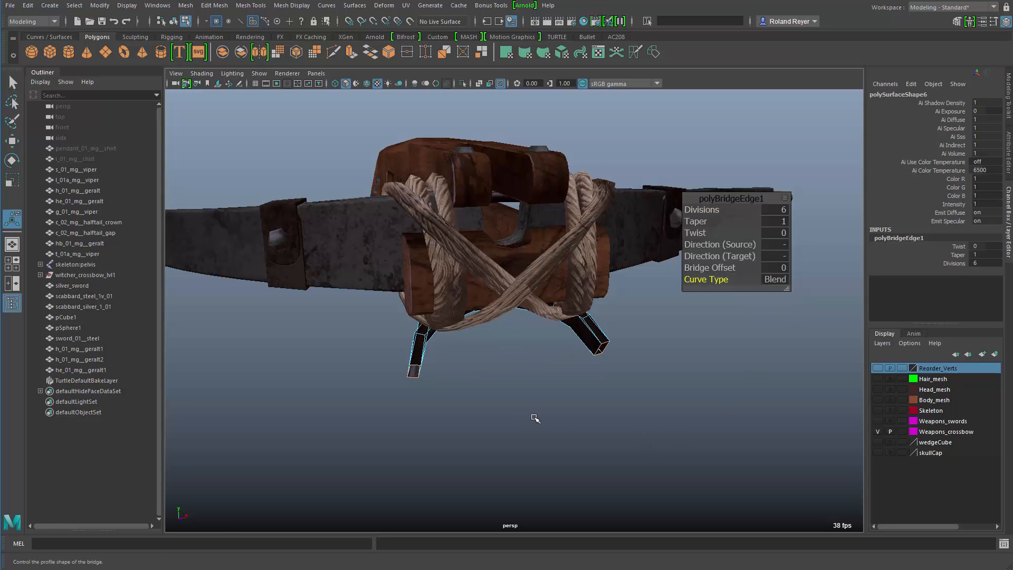
Set both the source and target directions of the bridge to +
alt+drag(536, 416, 676, 349)
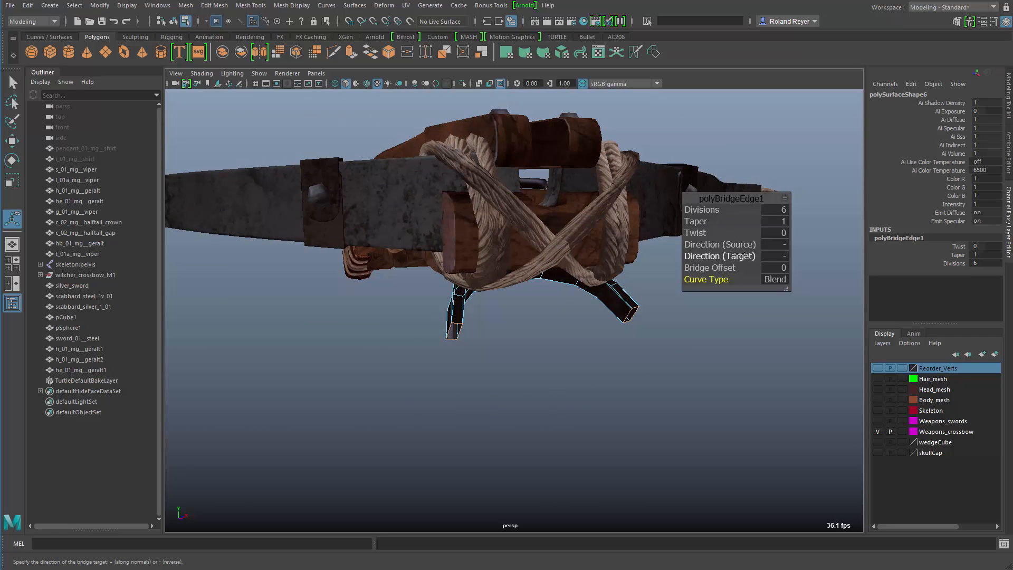
click(773, 246)
click(790, 252)
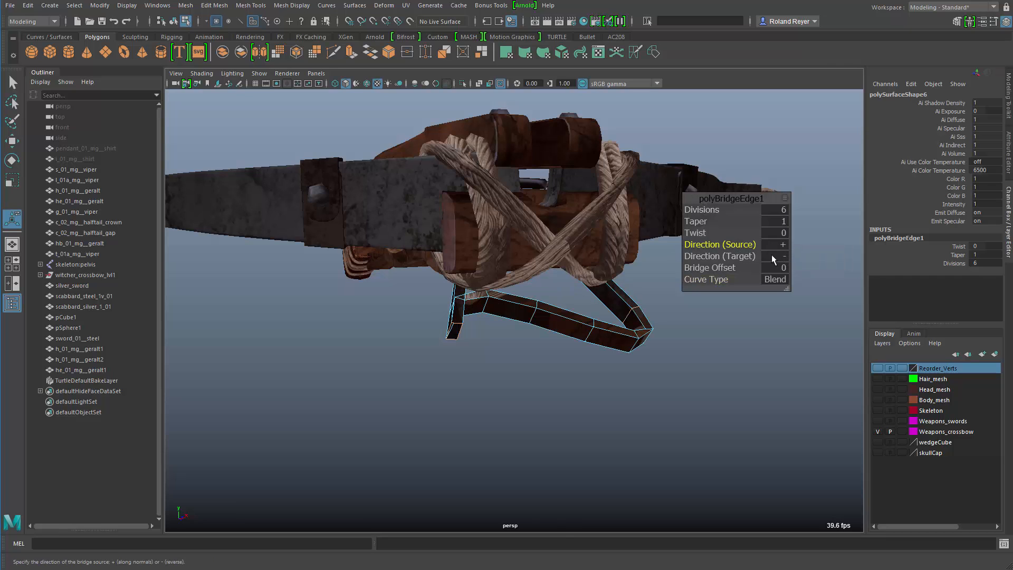
click(775, 256)
click(789, 263)
alt+drag(579, 387, 543, 417)
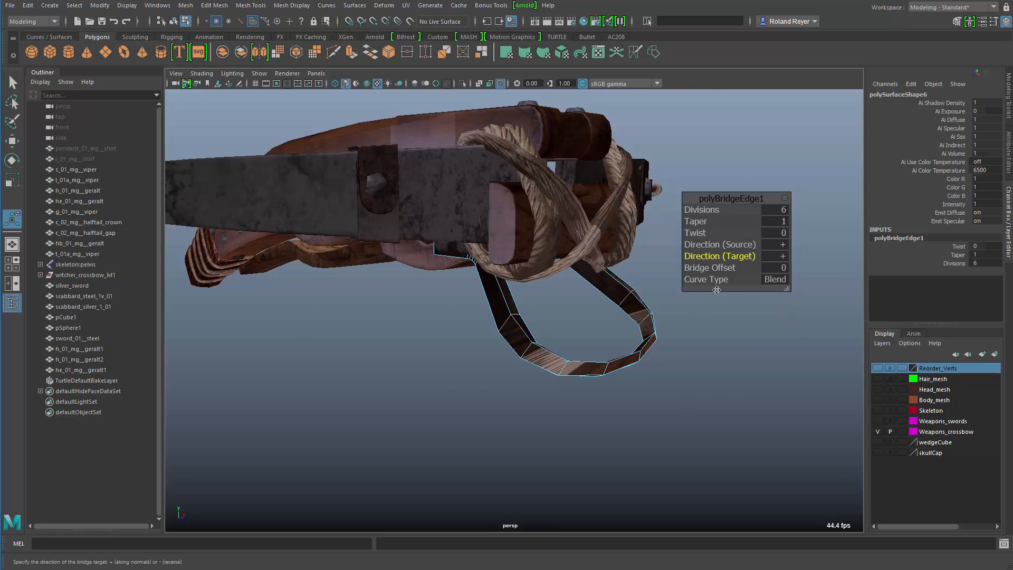
alt+drag(659, 379, 625, 414)
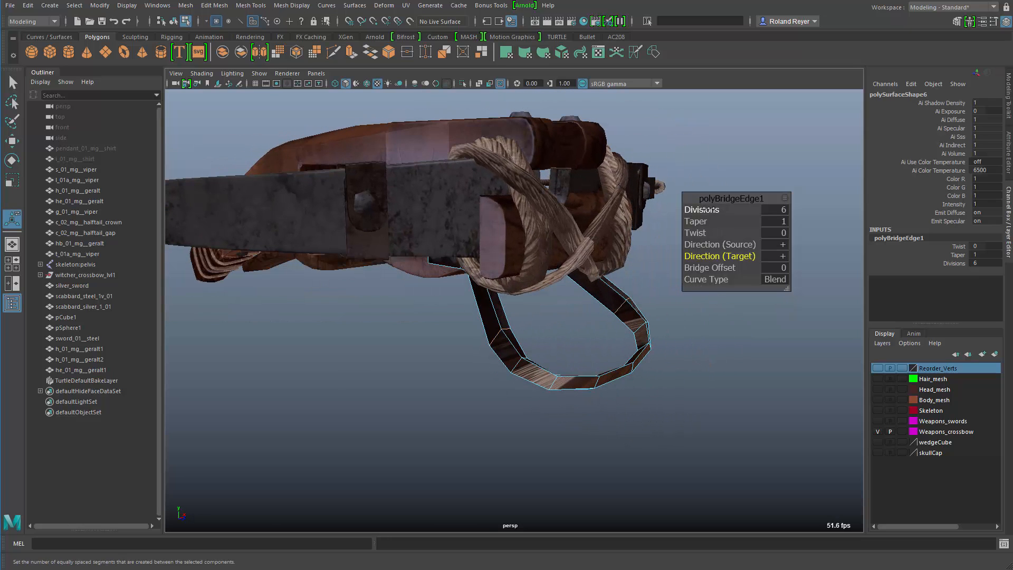
Increase the bridge divisions to 9 and inspect the curved loop from several sides
drag(708, 209, 720, 210)
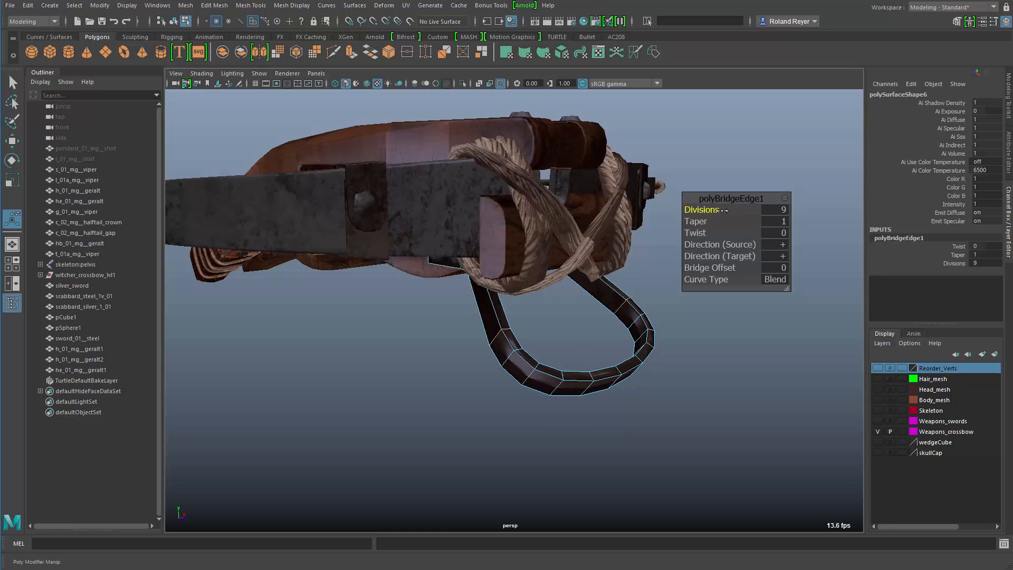
alt+drag(694, 431, 533, 412)
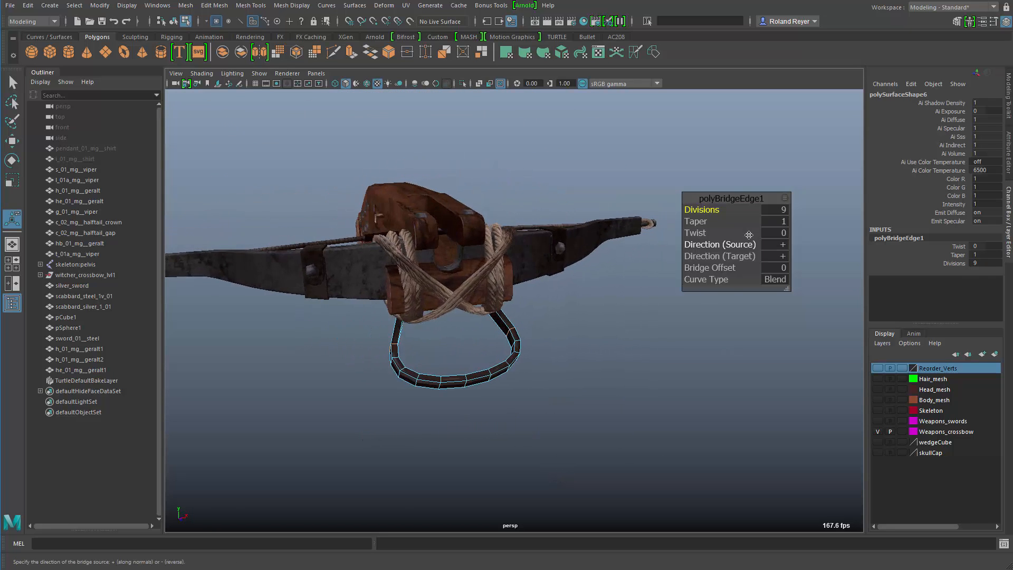
alt+drag(612, 392, 649, 369)
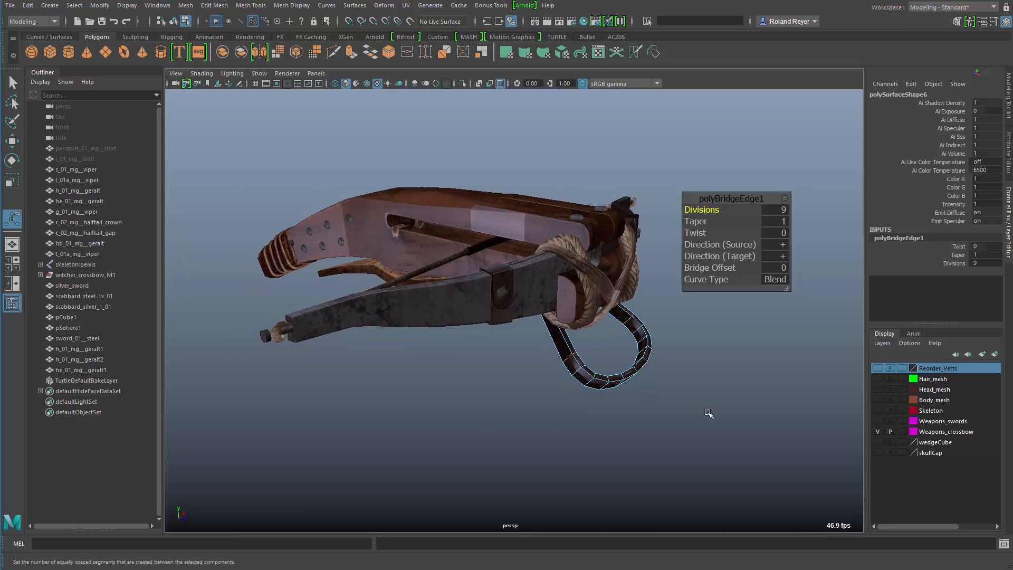
alt+drag(519, 402, 680, 385)
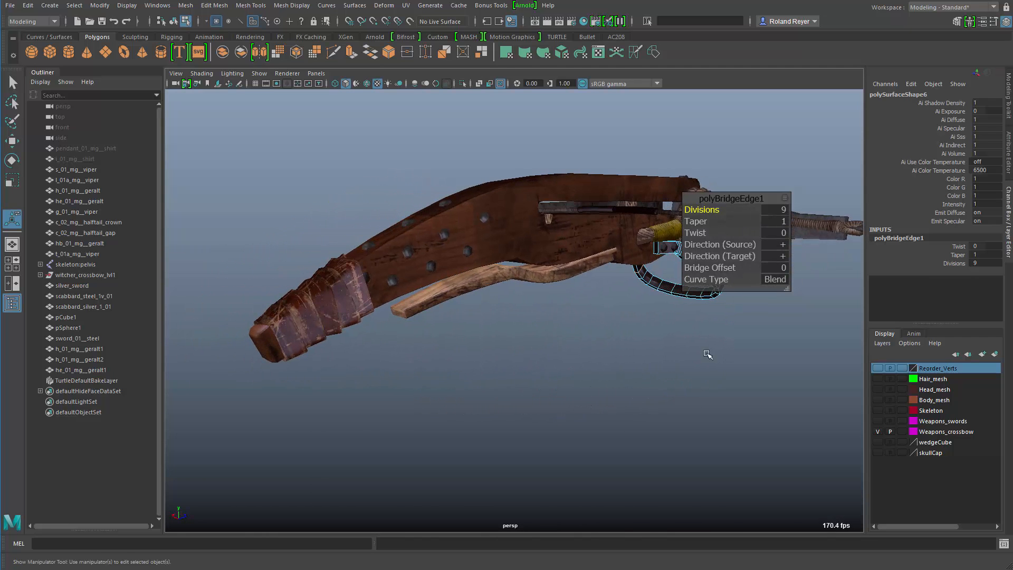
Try Wedge Face on the end face of the wooden lever under the stock, pivoting on the face's own edge
alt+drag(616, 372, 656, 339)
alt+right_drag(656, 340, 536, 350)
scroll(577, 329, up, 2)
alt+drag(577, 328, 527, 220)
click(527, 220)
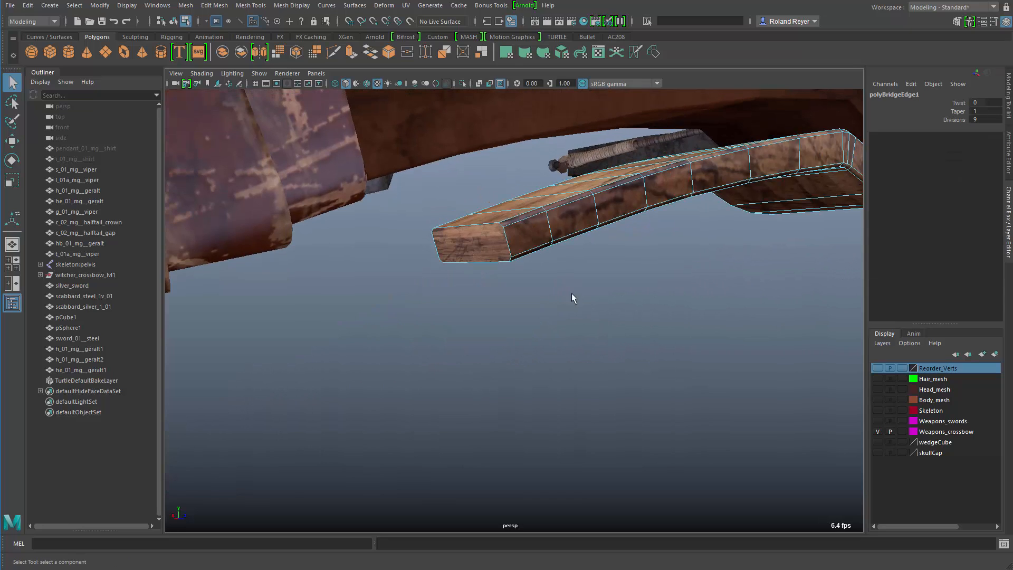
click(488, 259)
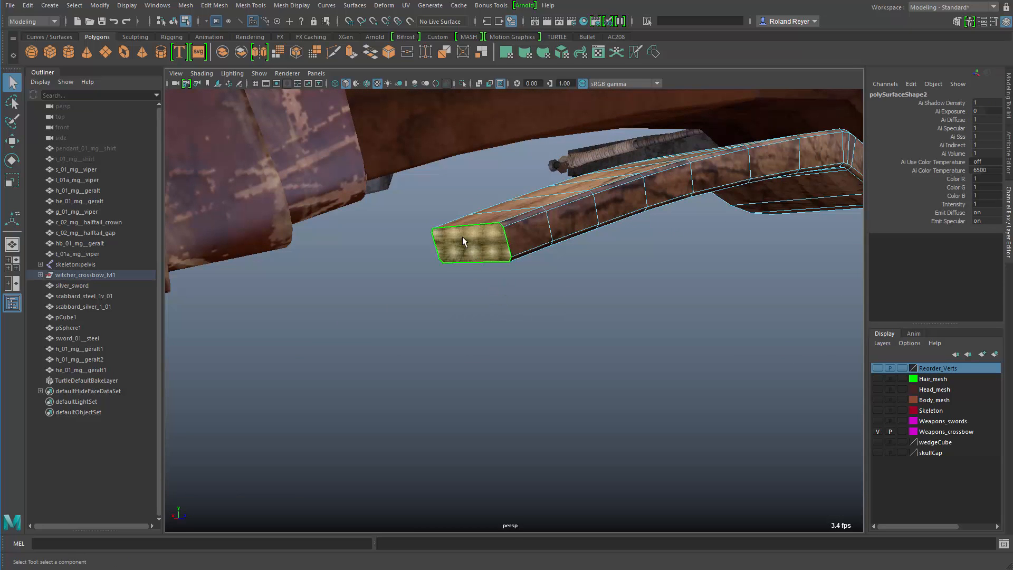
right_drag(463, 237, 510, 266)
click(488, 254)
shift+right_click(572, 294)
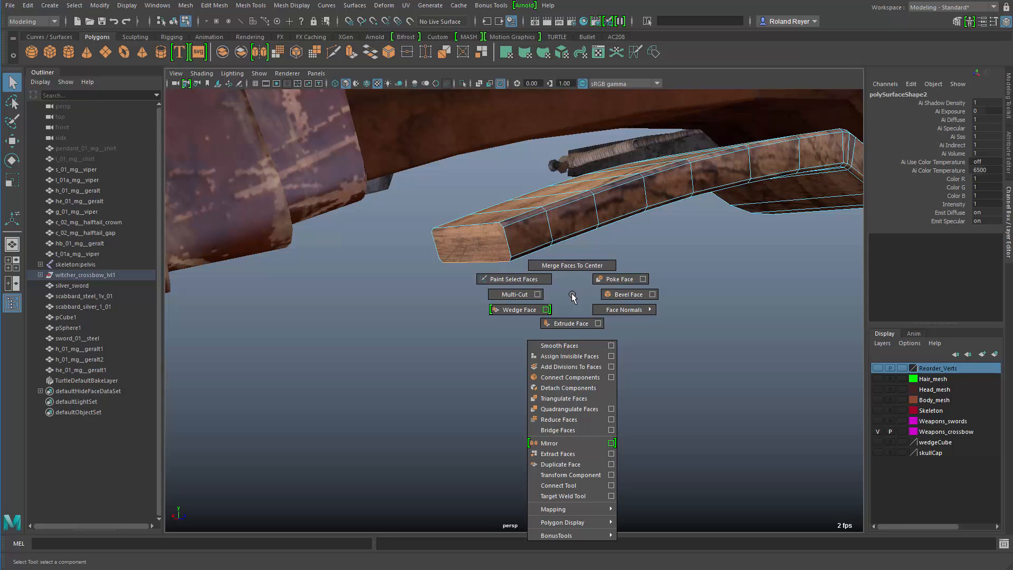
click(515, 313)
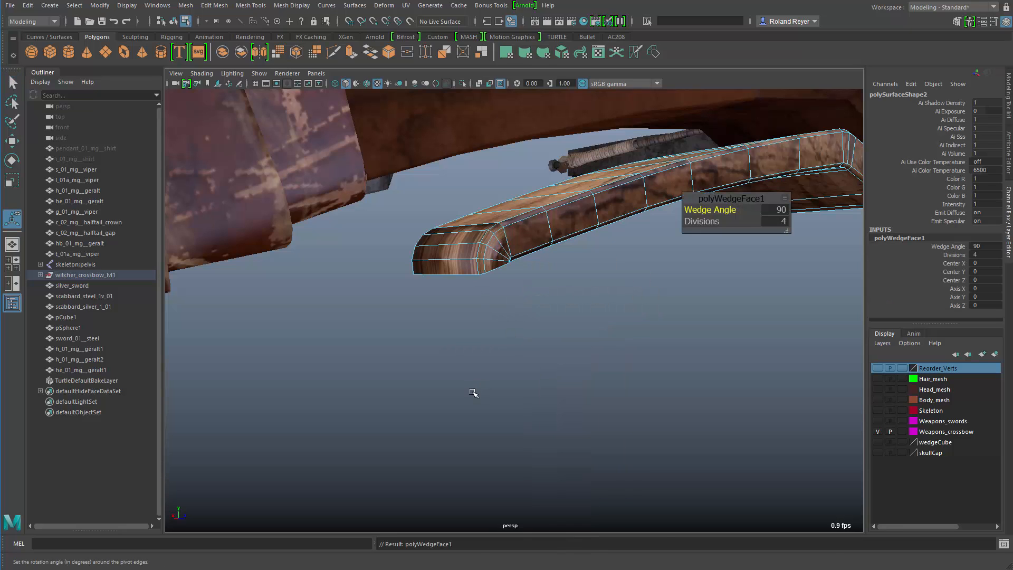
Try a wedge angle of about 107 degrees, and undo both the angle change and the wedge
drag(702, 210, 711, 226)
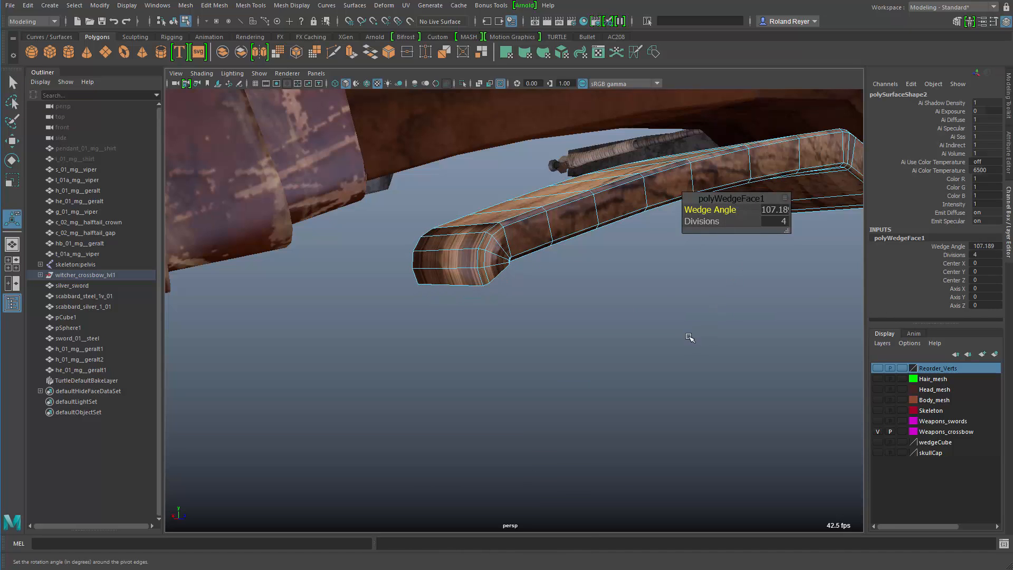
key(ctrl+z)
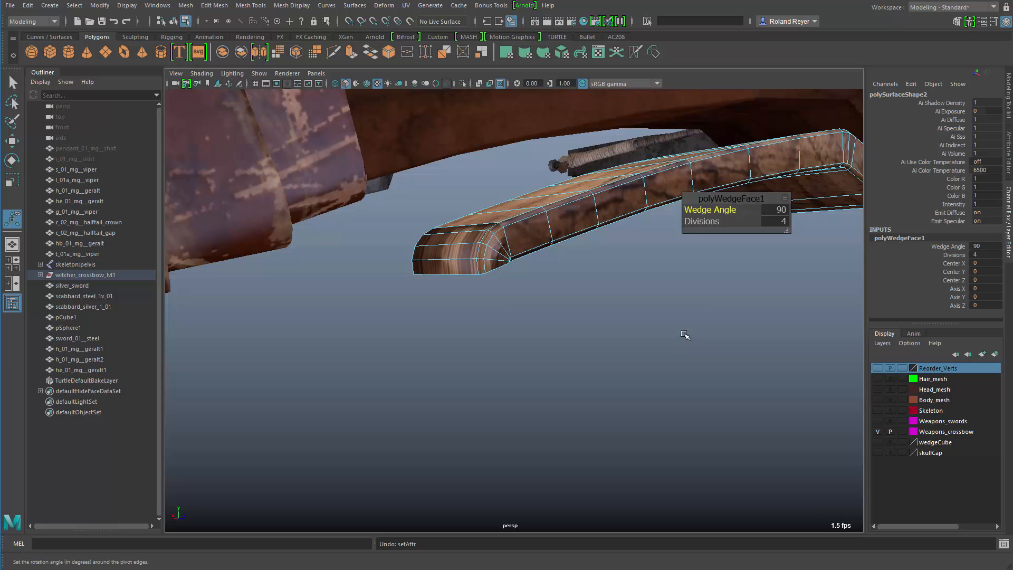
key(ctrl+z)
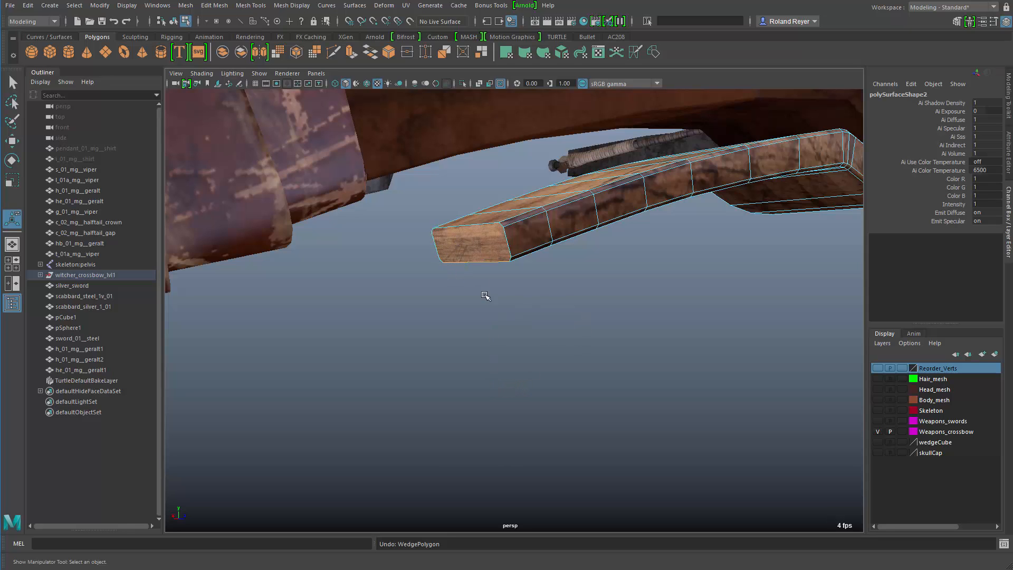
Make the wedgeCube layer visible to show the small grey block below the lever's end
click(464, 240)
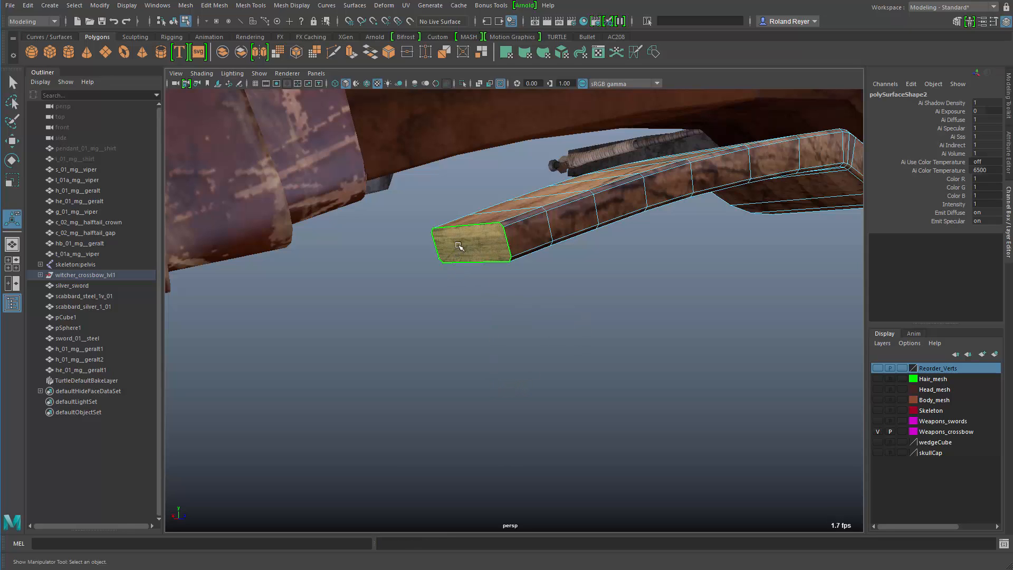
click(878, 442)
alt+drag(516, 414, 508, 417)
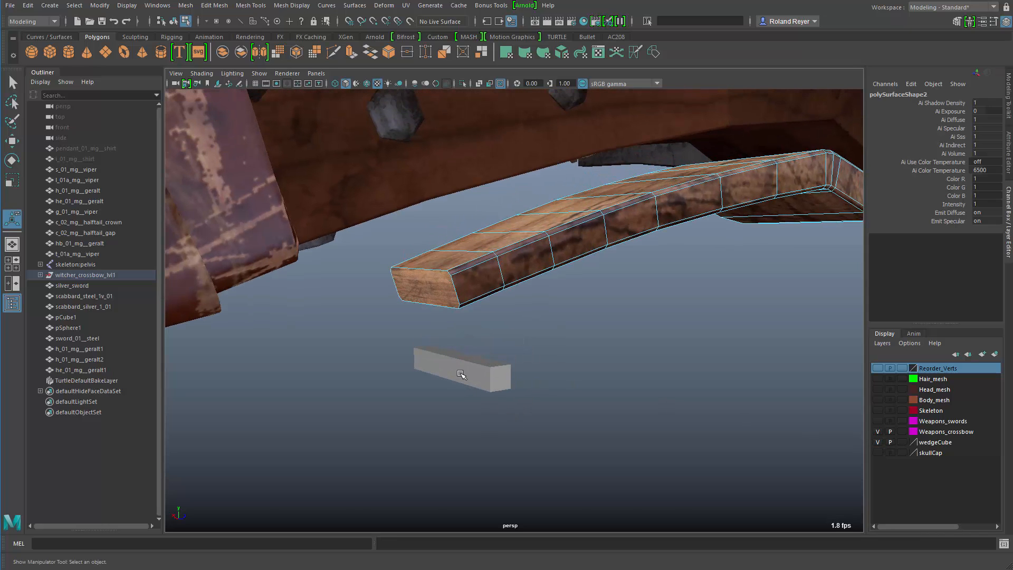
In Multi component mode, wedge the lever's end face around an edge of the grey block
right_click(436, 287)
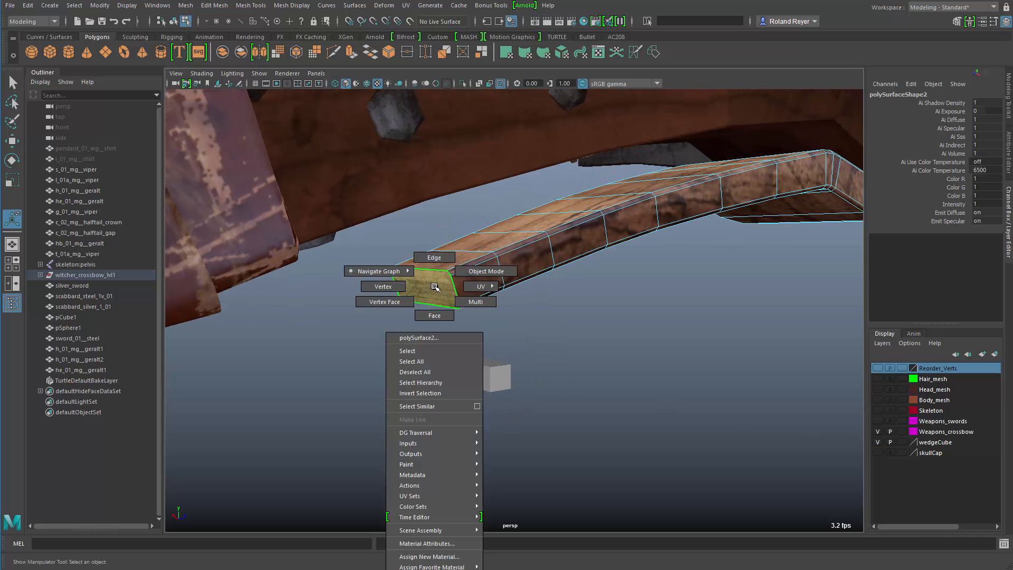
click(477, 302)
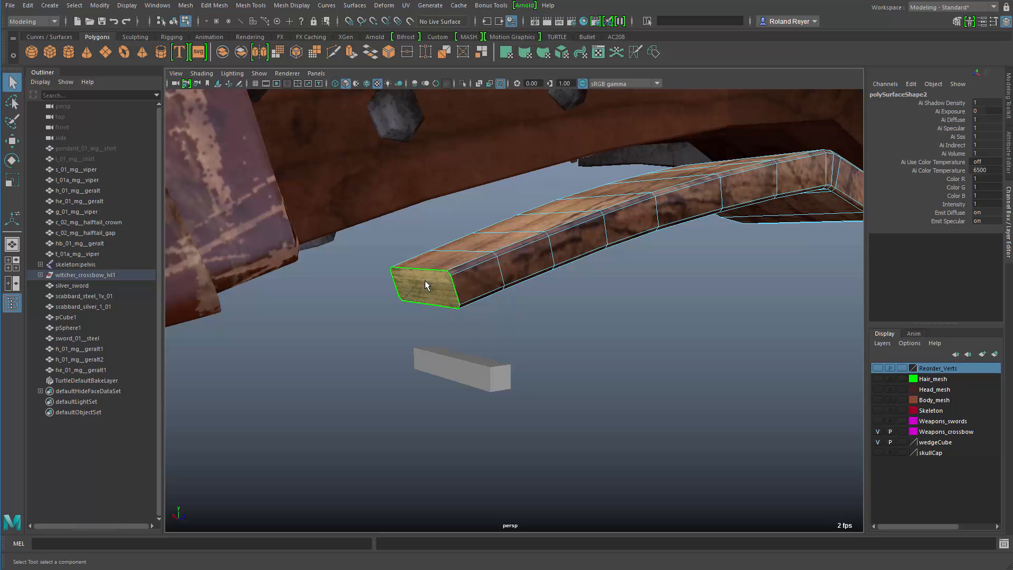
click(463, 373)
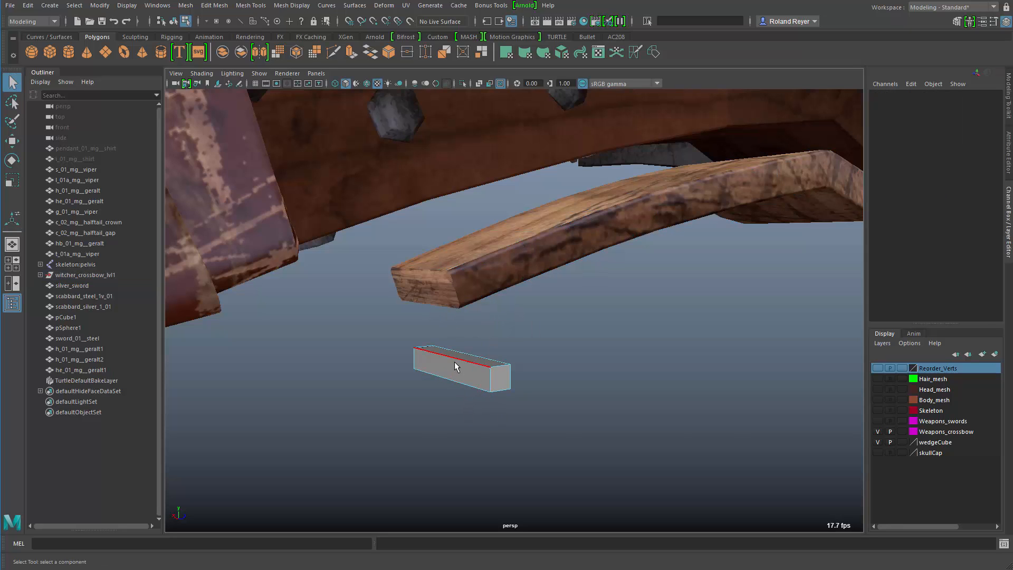
click(432, 291)
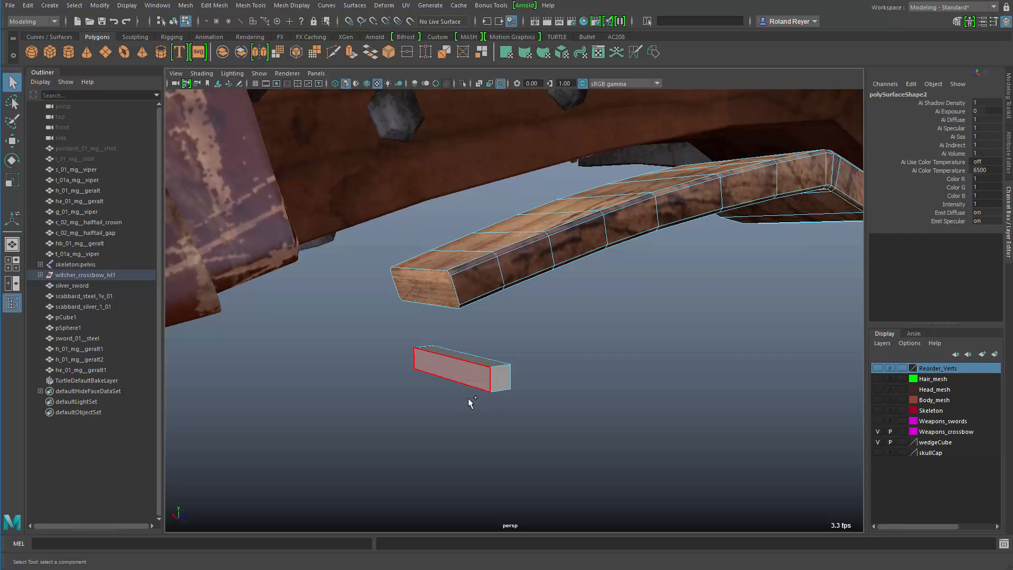
shift+click(455, 359)
shift+right_drag(563, 314, 501, 334)
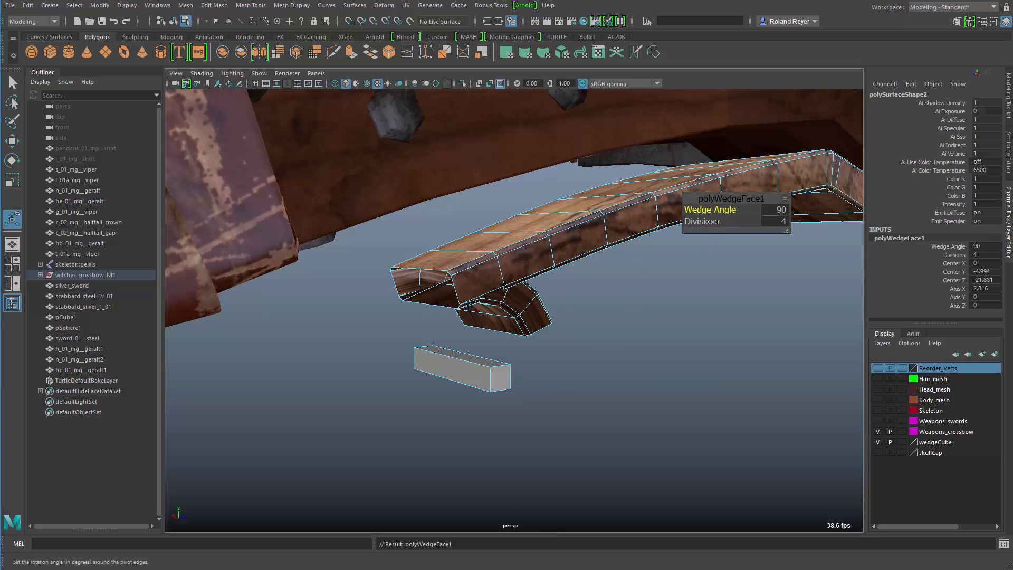
Set the wedge angle to -72.72 so the lever's end curls downward
middle_drag(712, 222, 638, 227)
alt+drag(636, 238, 572, 412)
key(q)
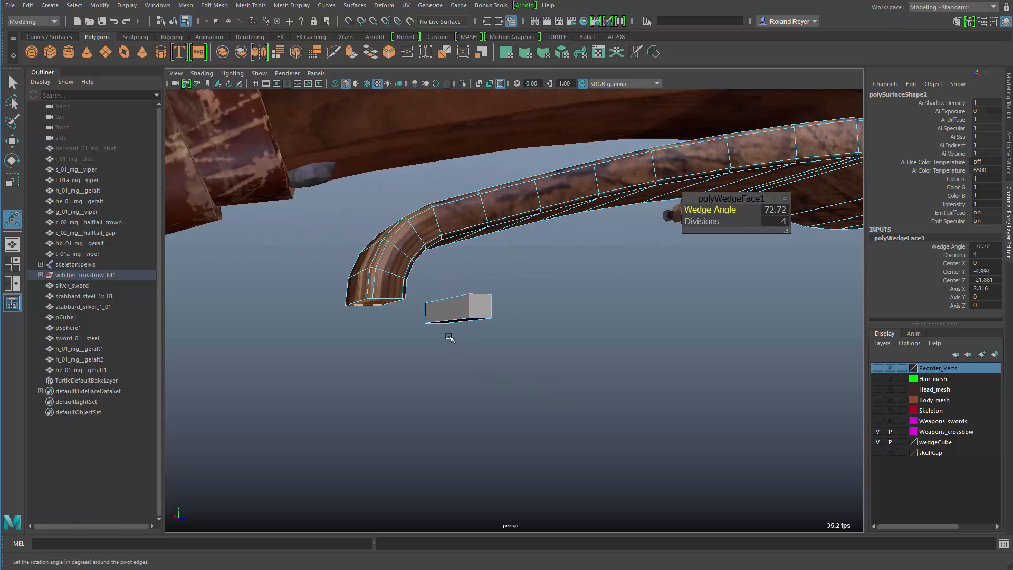
Delete the grey block used as the wedge pivot and review the curved lever on the crossbow
drag(451, 337, 462, 289)
key(Delete)
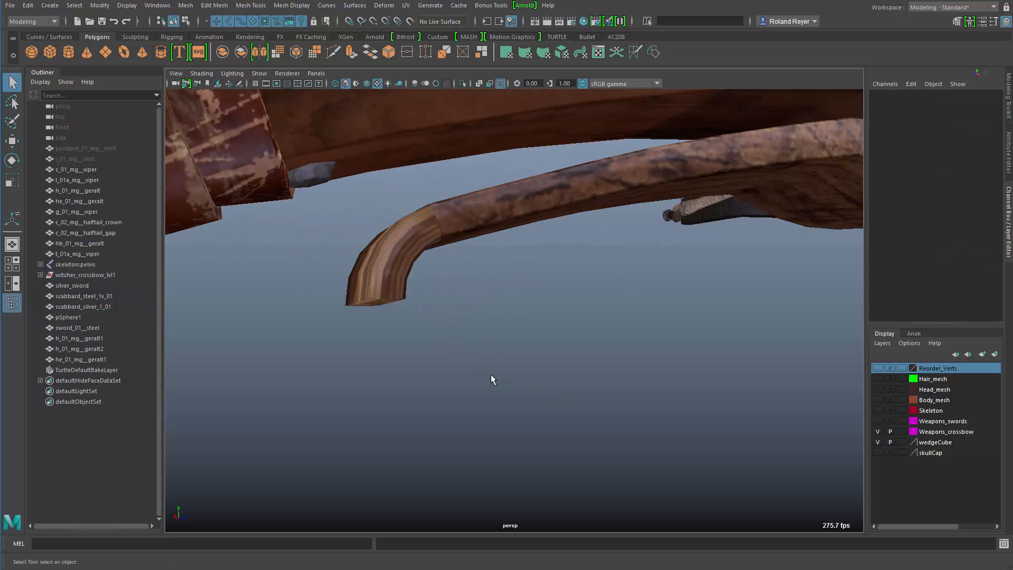
alt+drag(509, 322, 534, 411)
scroll(534, 411, down, 5)
alt+drag(653, 442, 542, 359)
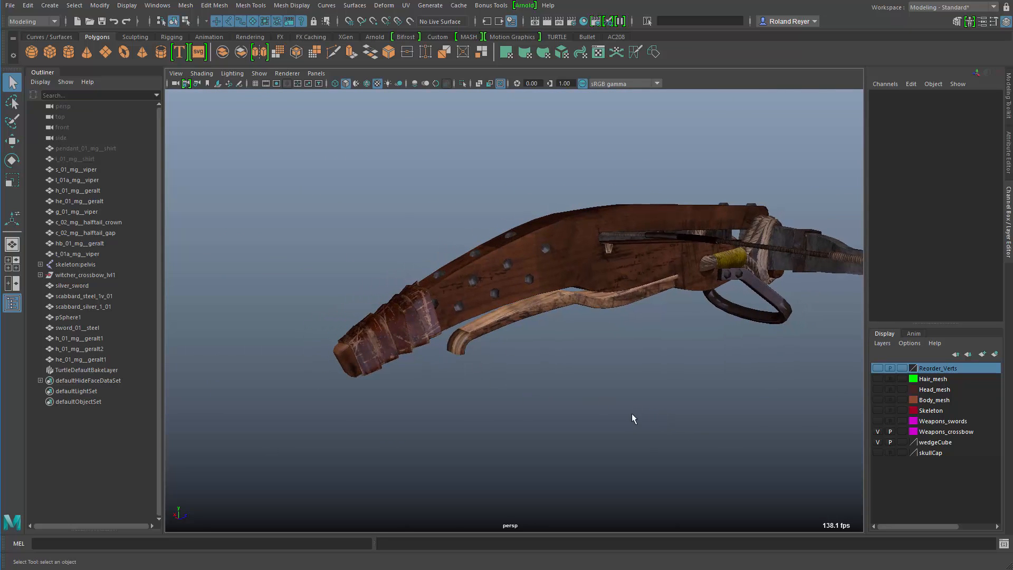
Isolate the crossbow's metal bow limb to examine its curved shape and central notch on their own
alt+drag(681, 433, 565, 434)
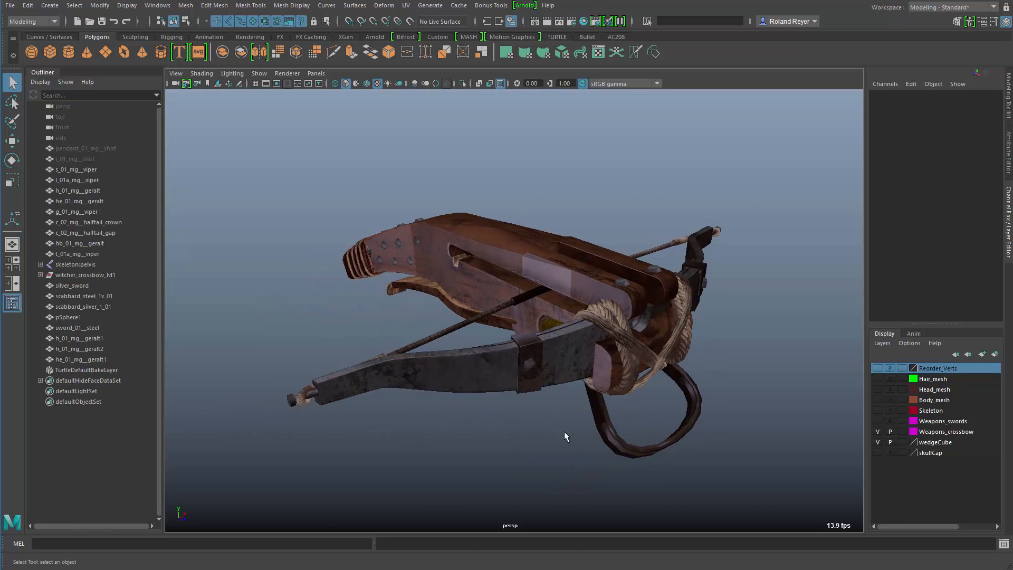
click(497, 371)
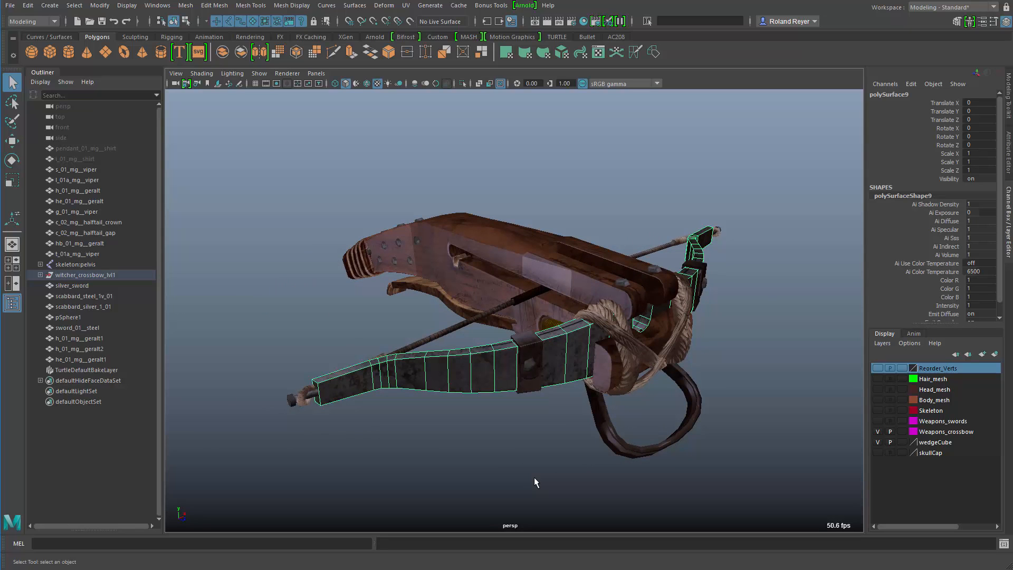
key(ctrl+1)
mouse_move(535, 378)
alt+mouse_down()
mouse_move(578, 384)
mouse_move(549, 392)
alt+mouse_up()
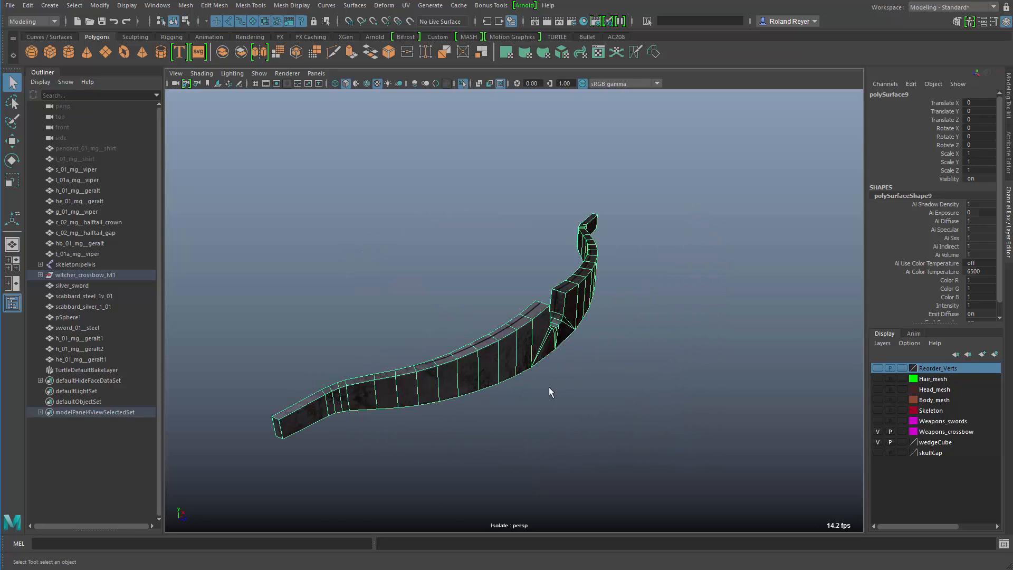
alt+drag(415, 375, 623, 295)
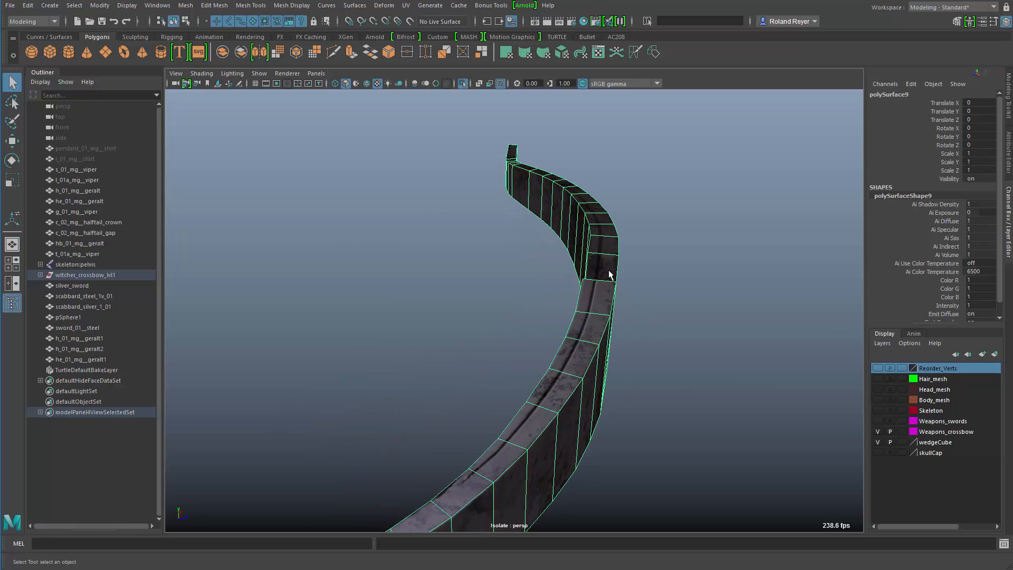
alt+drag(579, 416, 468, 434)
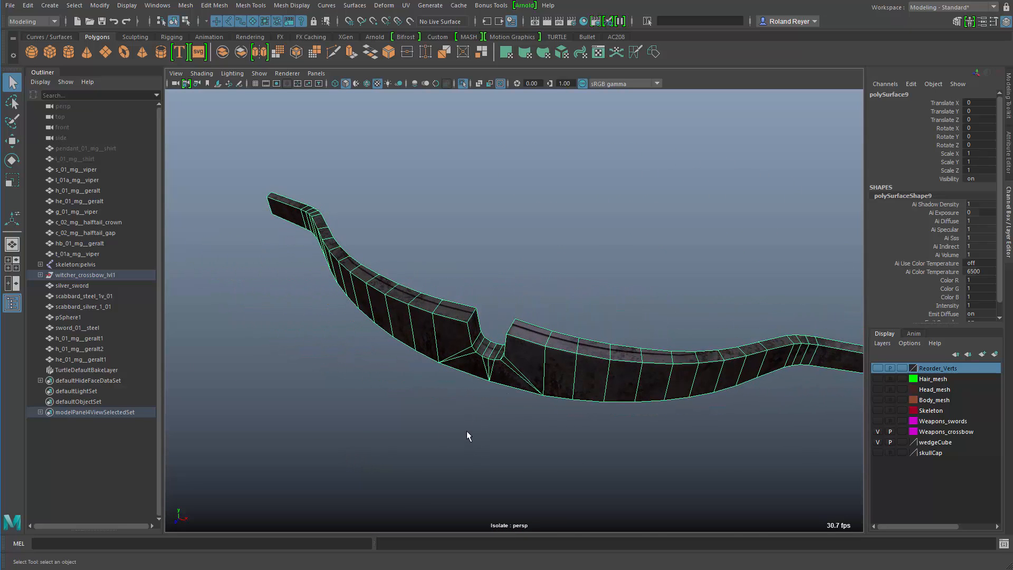
alt+middle_drag(468, 435, 509, 432)
alt+drag(508, 433, 611, 363)
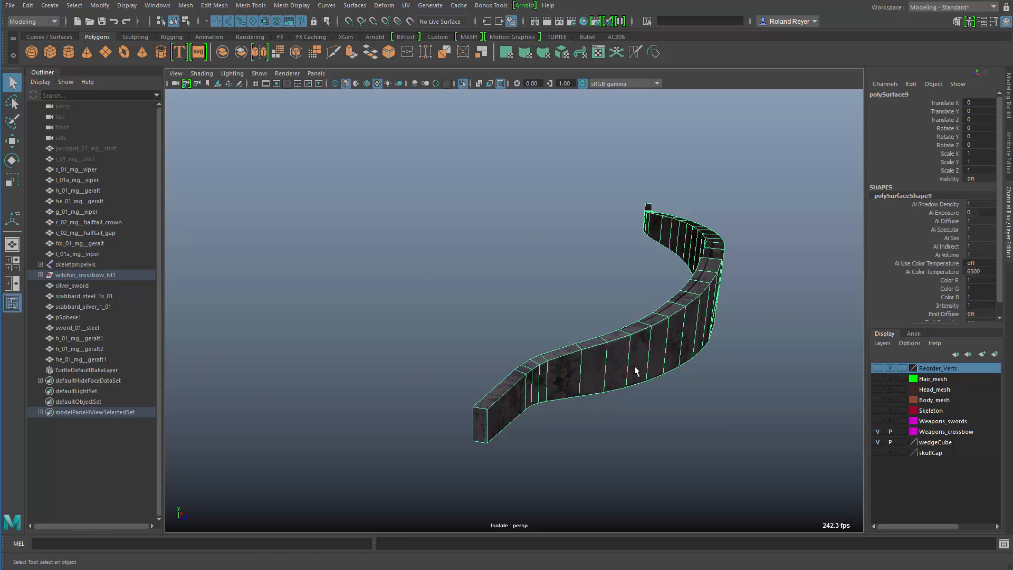
In face mode, delete the bow limb's end face together with the loop of faces running along its top edge
key(F11)
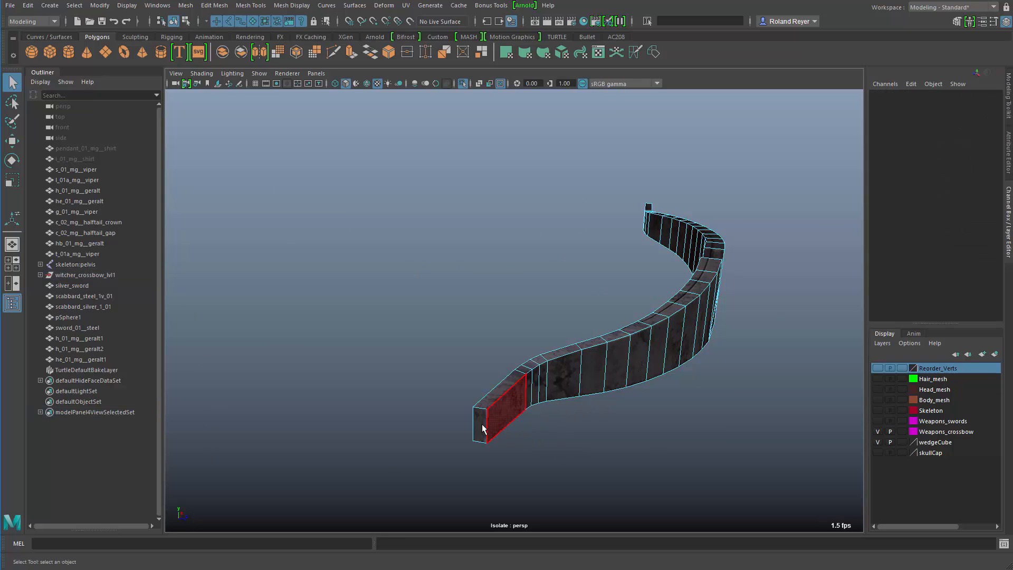
click(477, 428)
alt+drag(737, 415, 702, 428)
click(391, 401)
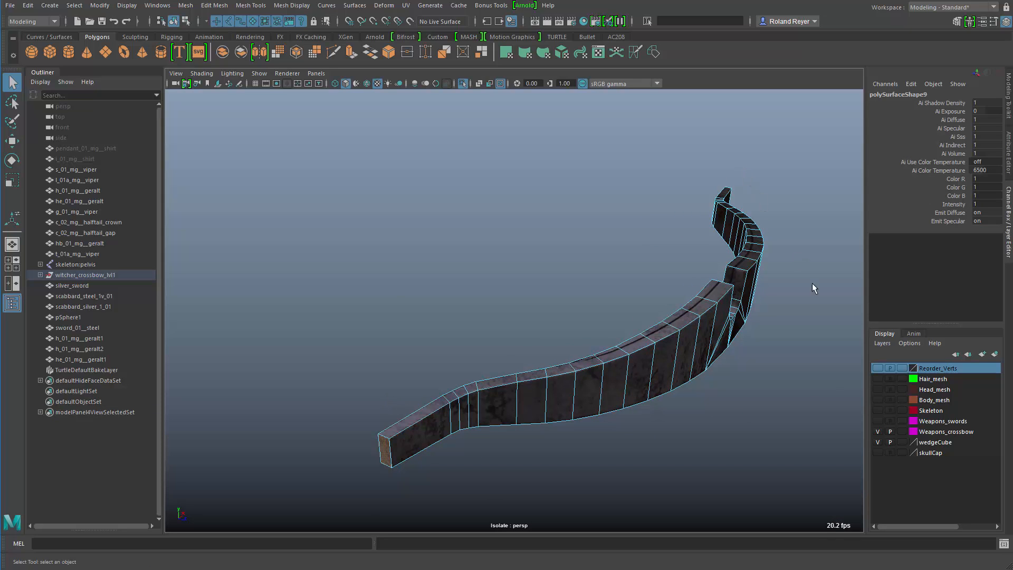
alt+drag(812, 283, 567, 376)
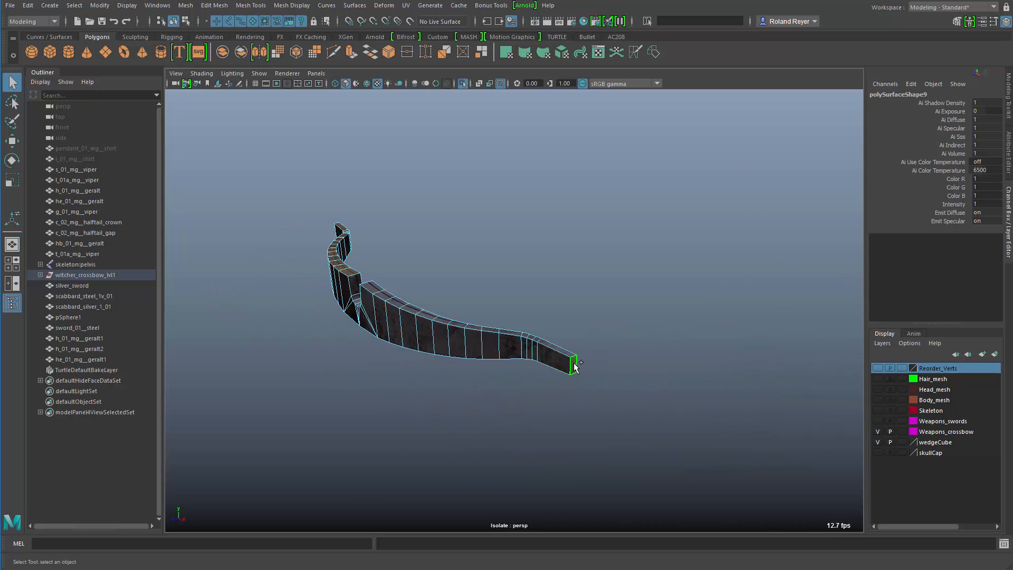
alt+drag(628, 423, 554, 402)
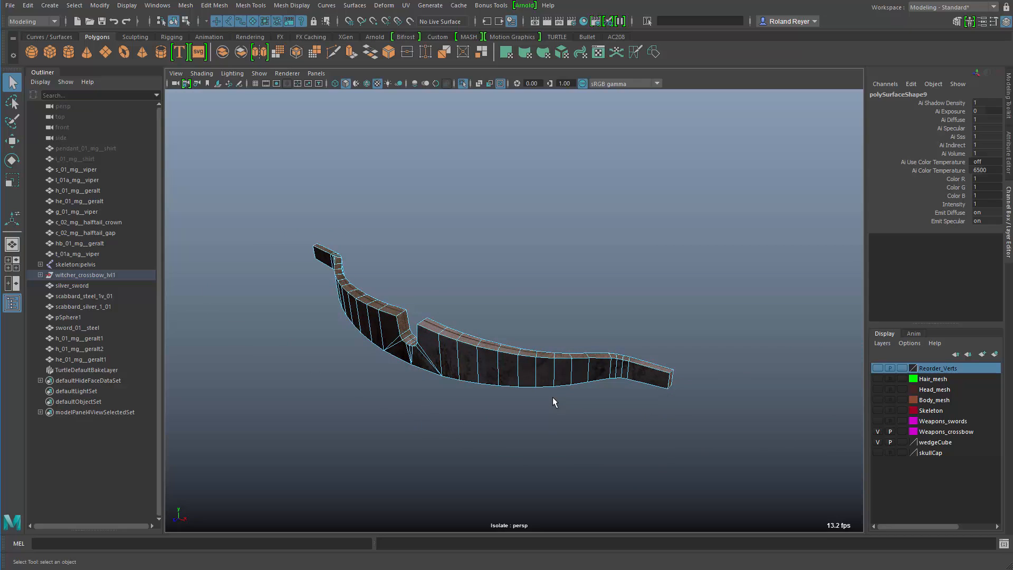
key(Delete)
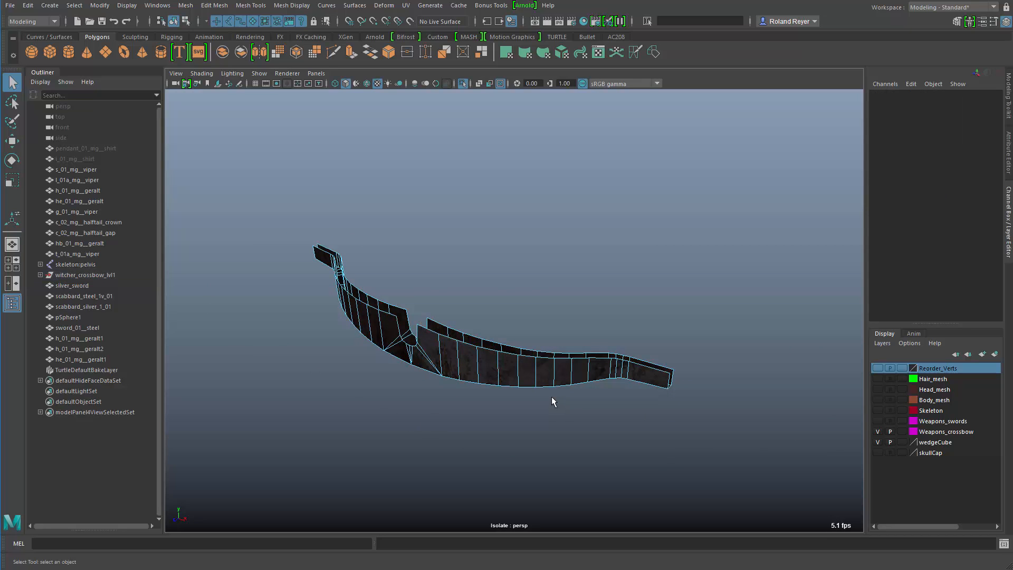
Select all remaining faces of the bow limb and extrude them with a thickness of about -0.23
alt+drag(488, 347, 463, 376)
click(462, 376)
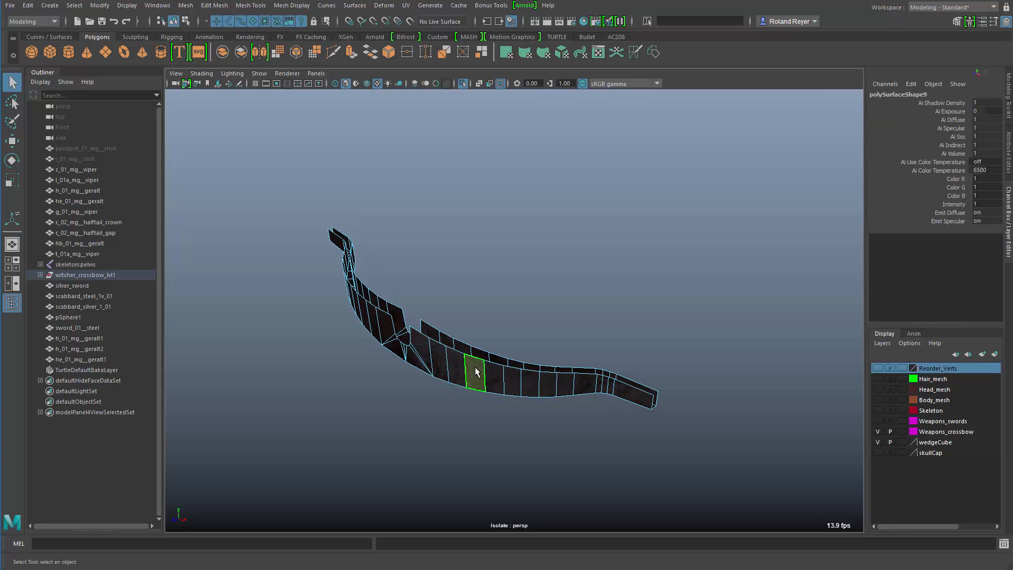
alt+right_drag(391, 441, 594, 406)
alt+middle_drag(597, 329, 601, 317)
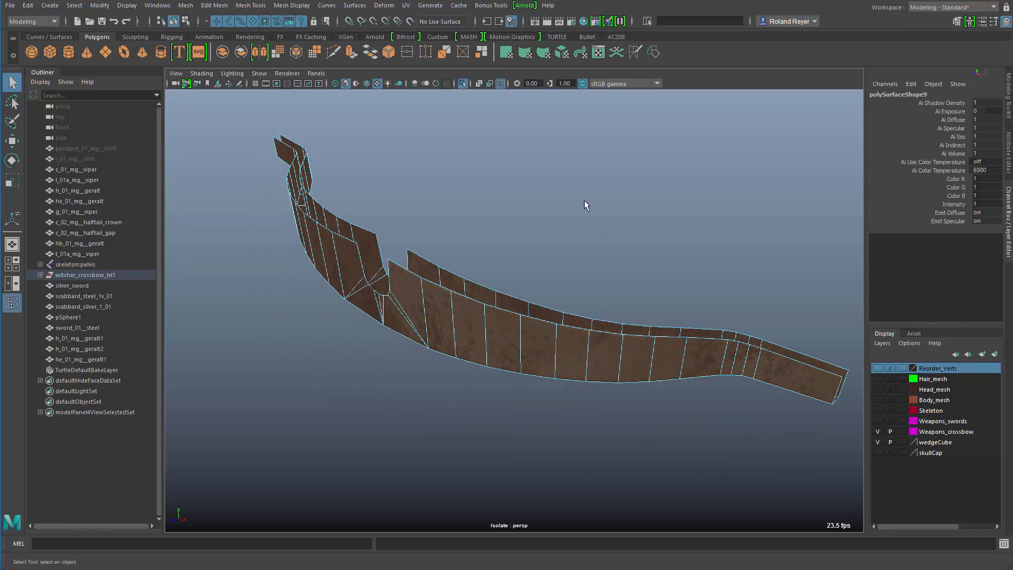
shift+right_click(571, 194)
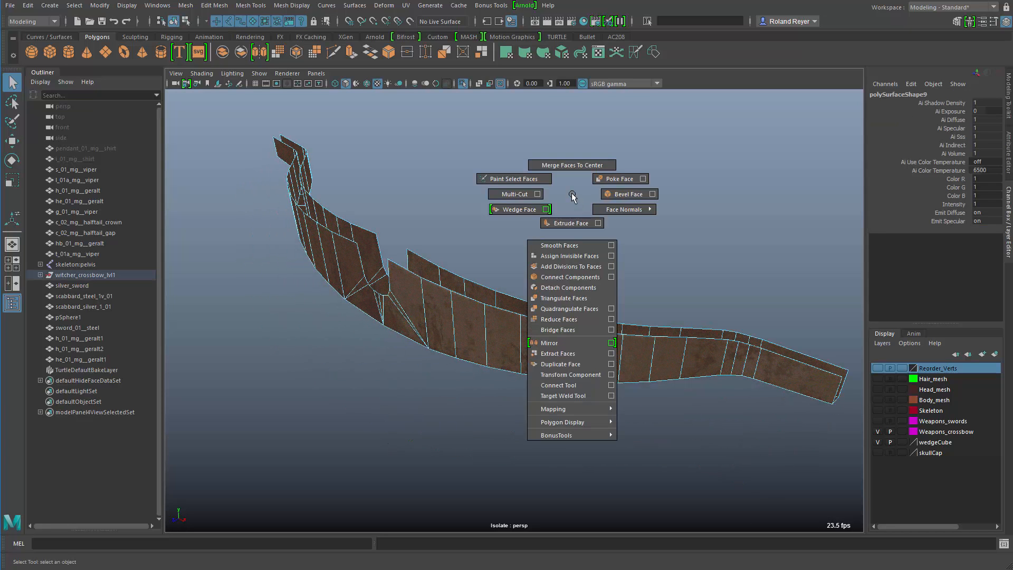
click(567, 224)
alt+drag(695, 448, 651, 442)
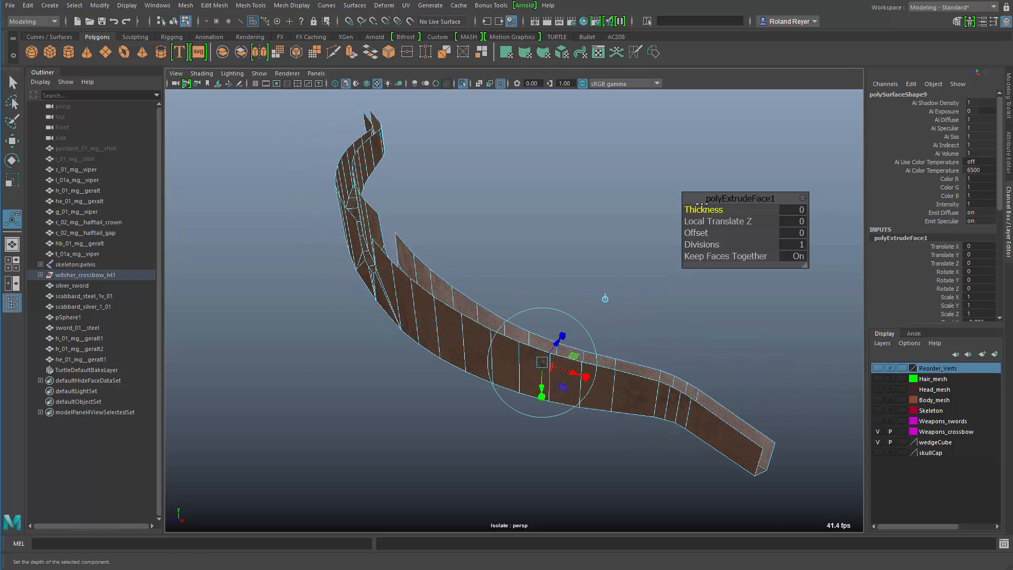
mouse_move(704, 209)
mouse_down()
mouse_move(721, 209)
mouse_move(695, 209)
mouse_move(726, 210)
mouse_move(697, 221)
mouse_up()
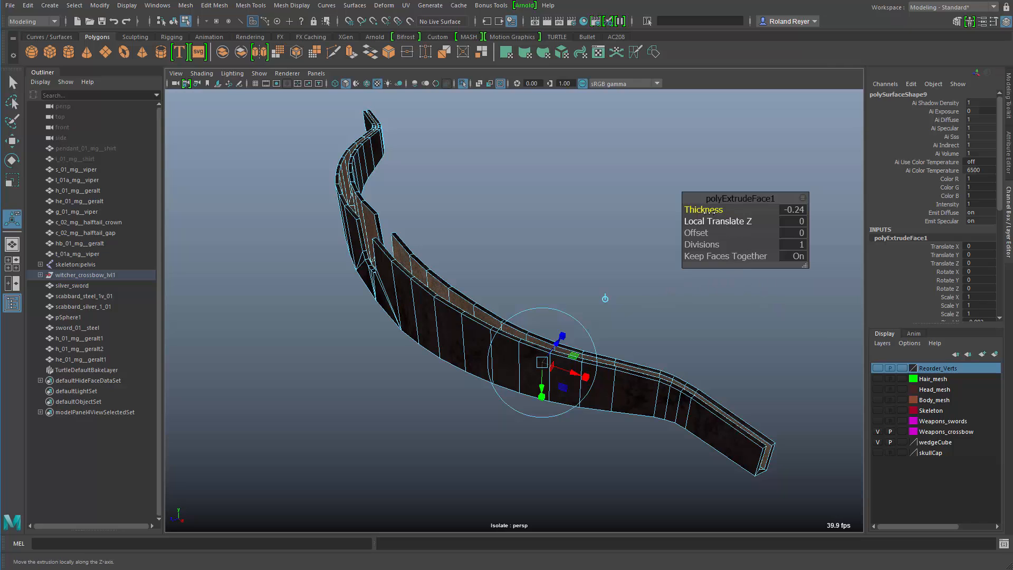
drag(704, 210, 709, 209)
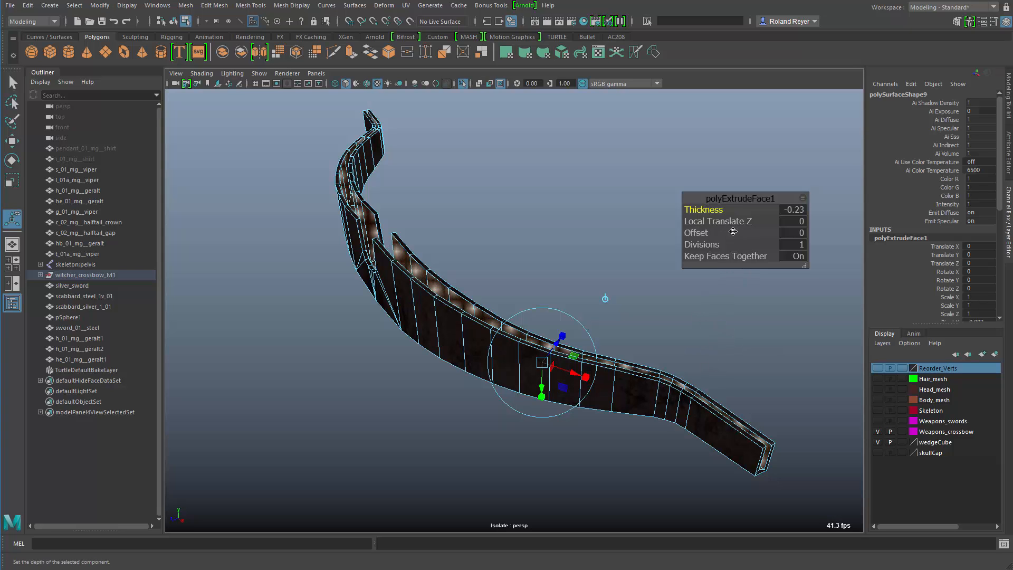
drag(706, 210, 710, 209)
alt+drag(604, 407, 466, 309)
key(q)
Select the whole extruded bow limb's faces and reverse their normals
alt+right_drag(464, 310, 603, 297)
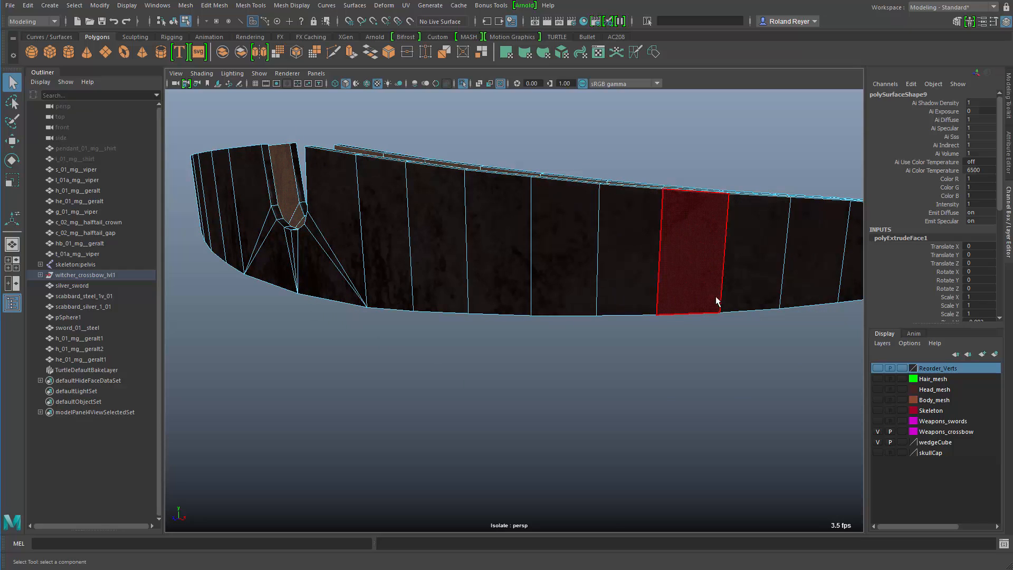
alt+right_drag(679, 300, 525, 321)
alt+drag(524, 321, 535, 377)
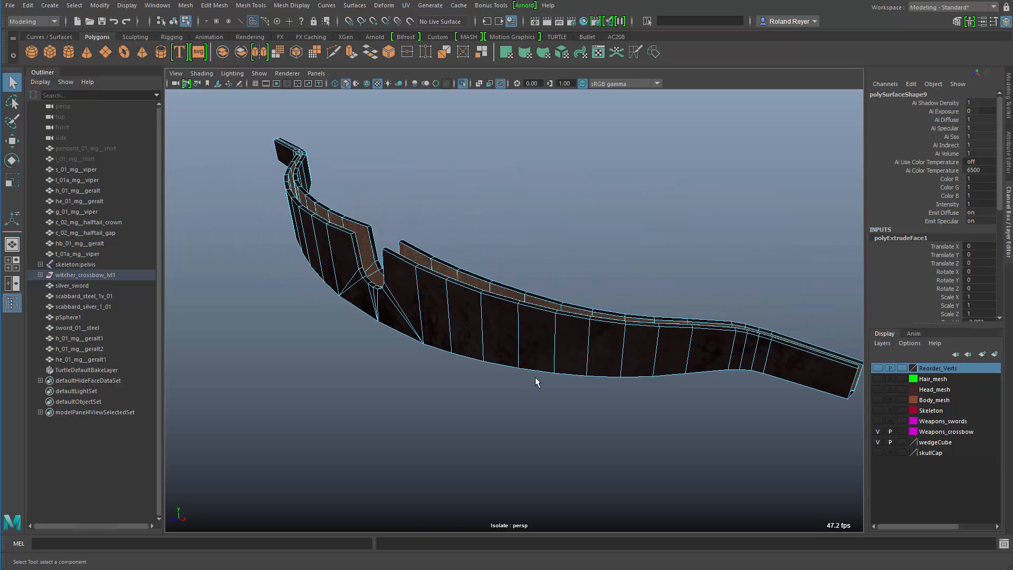
double_click(533, 343)
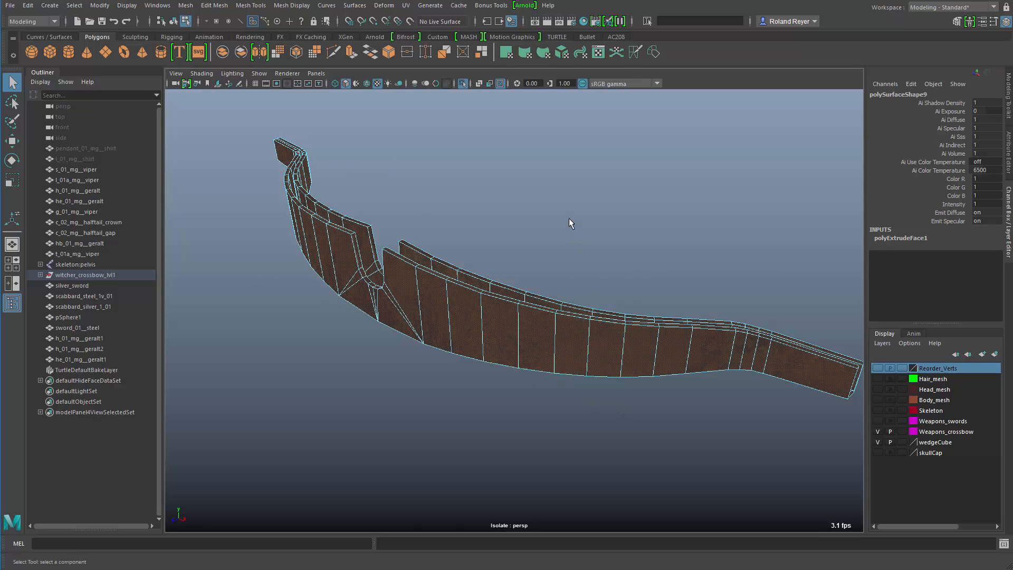
shift+right_click(563, 197)
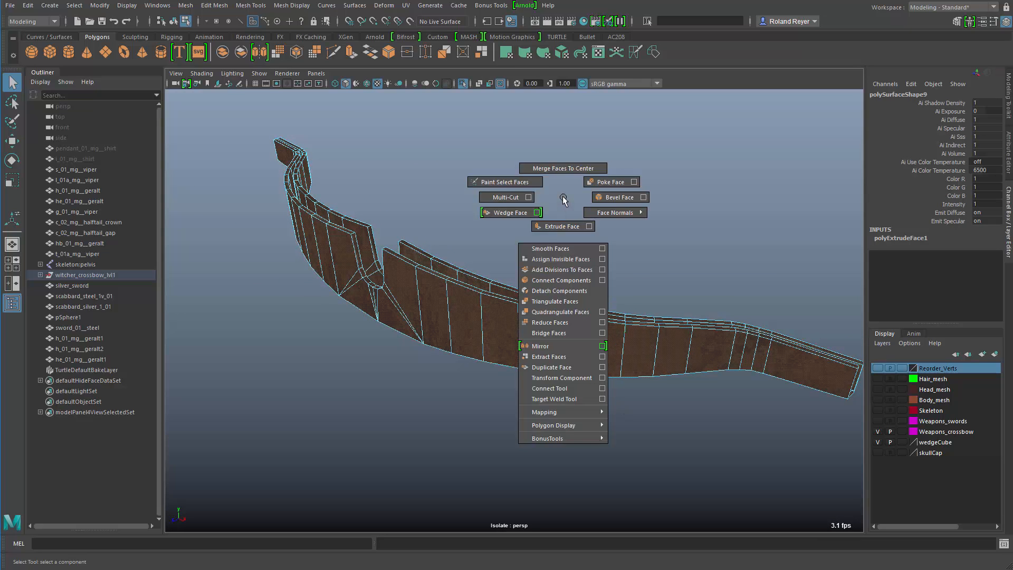
mouse_move(616, 220)
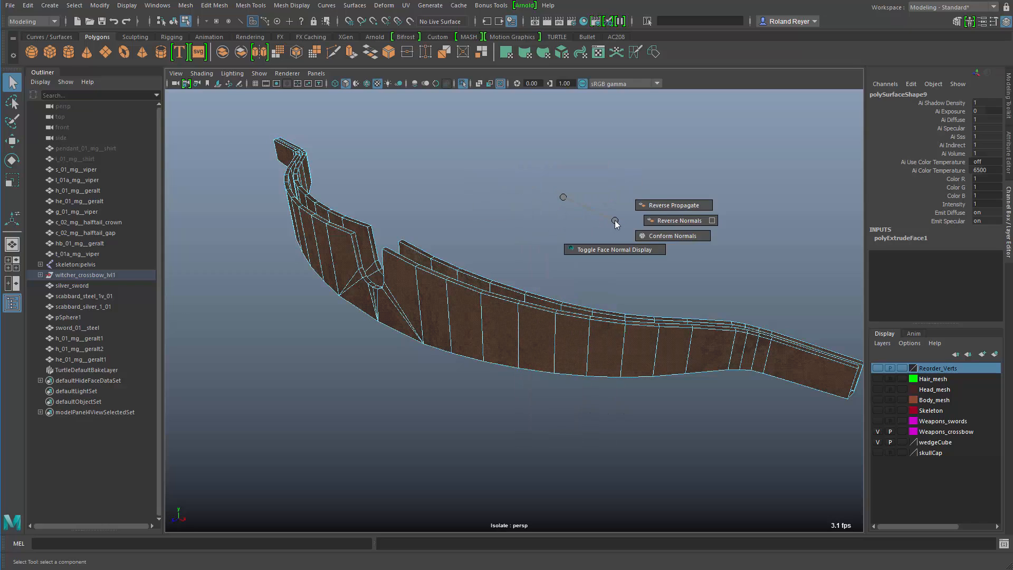
click(676, 222)
click(677, 231)
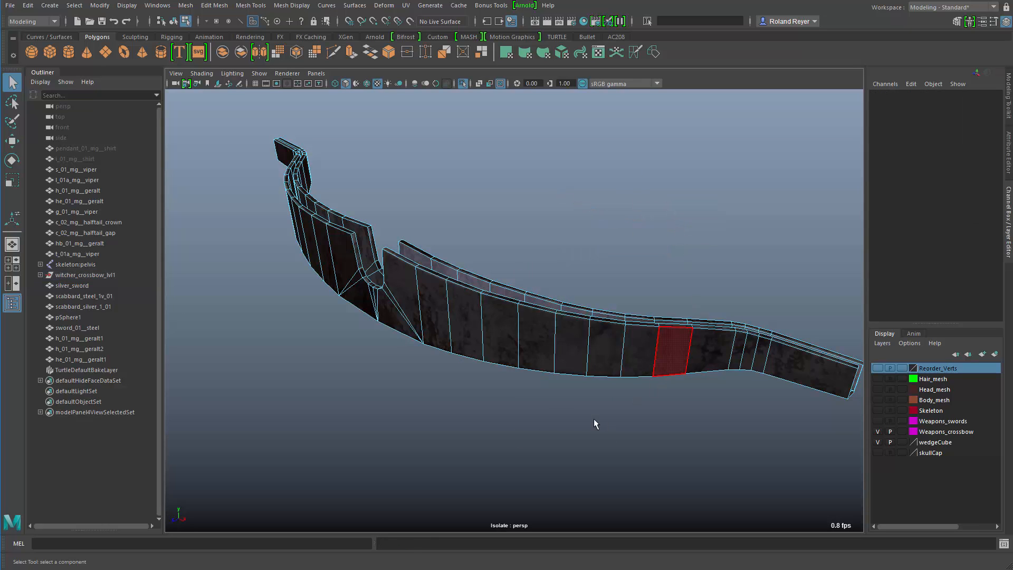
Check the thickened bow limb up close, return to object mode and show the whole crossbow again
alt+drag(595, 422, 502, 383)
alt+right_drag(457, 373, 645, 367)
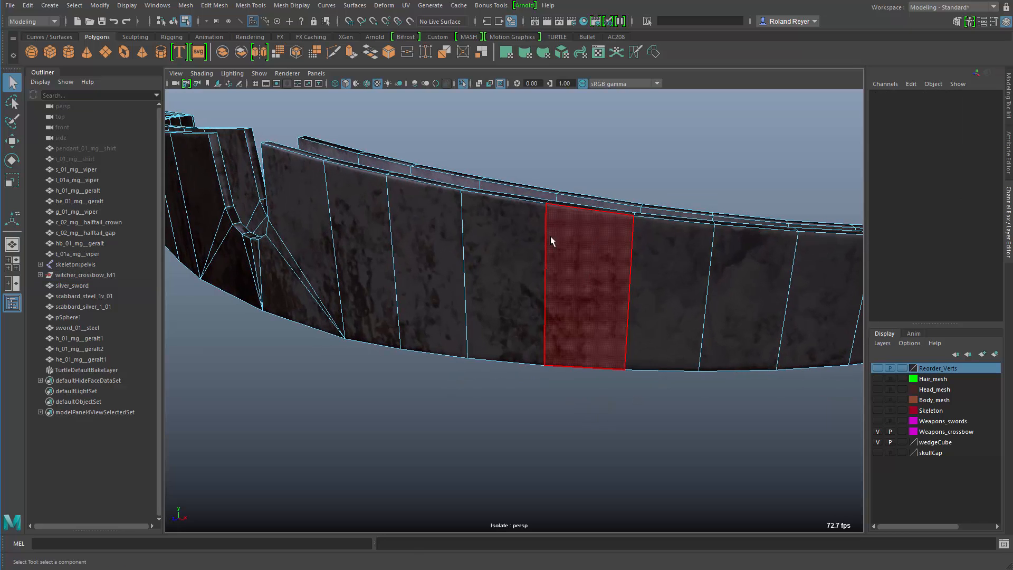
alt+right_drag(633, 429, 399, 400)
alt+drag(399, 400, 534, 287)
key(F8)
key(ctrl+1)
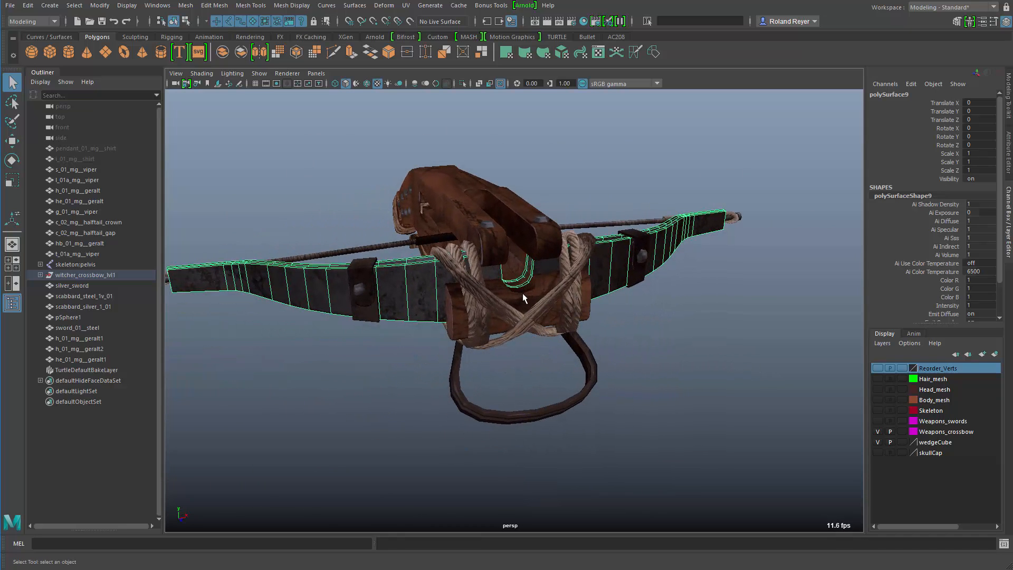
Isolate and frame the notched wooden block at the crossbow's front, and switch it to face selection
click(522, 293)
alt+drag(666, 416, 619, 420)
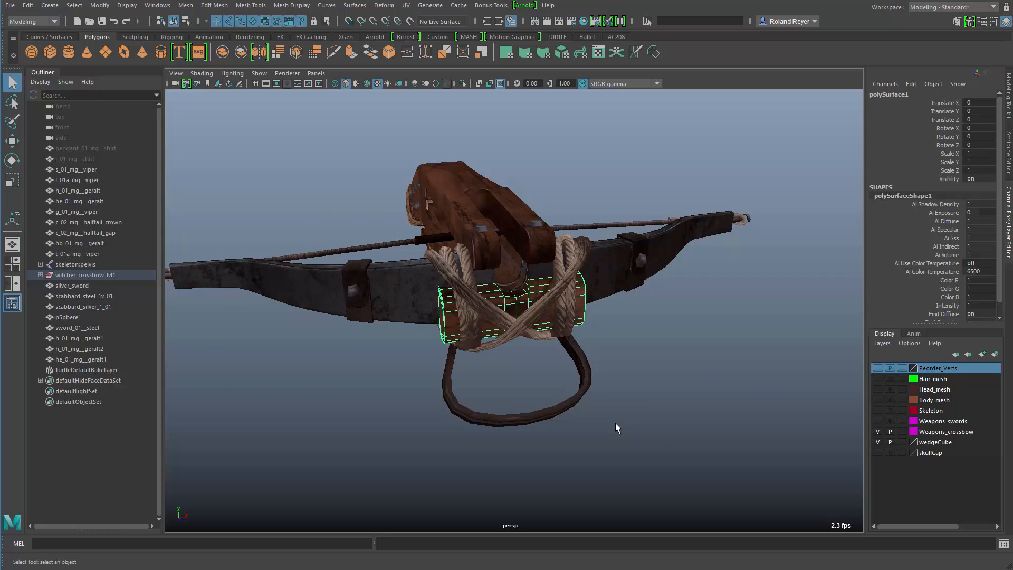
key(ctrl+1)
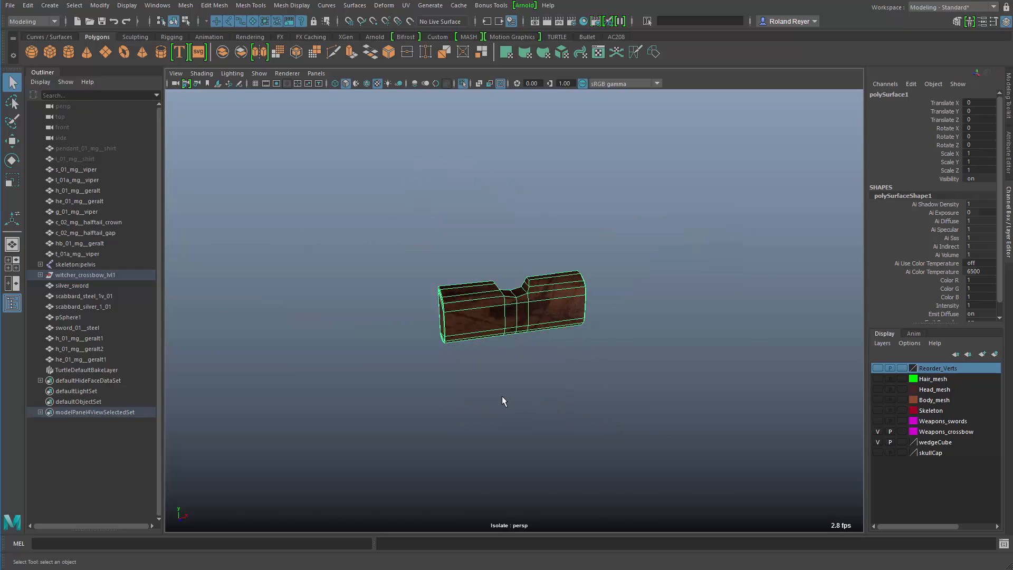
key(f)
alt+drag(595, 384, 479, 244)
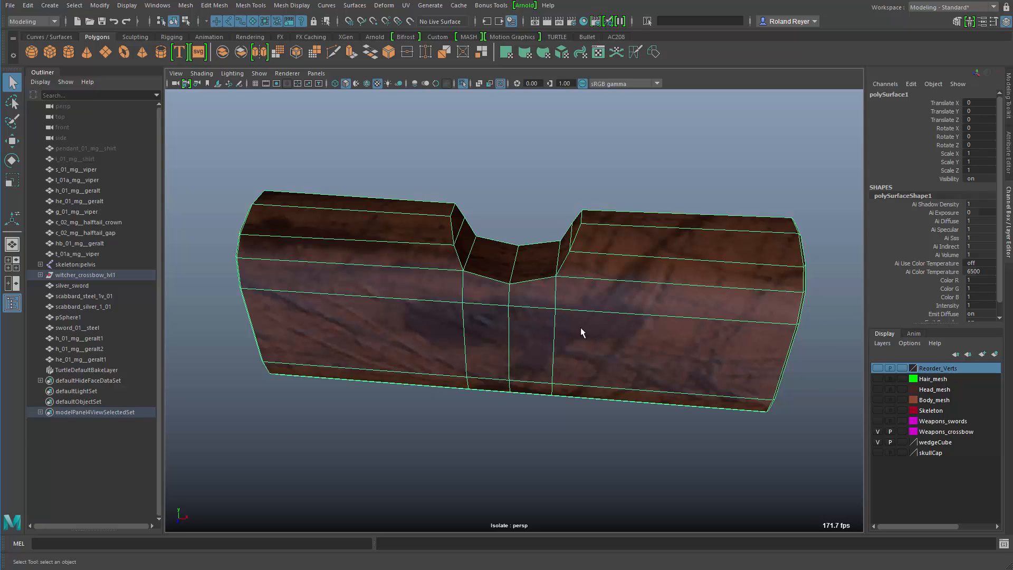
alt+drag(582, 332, 520, 272)
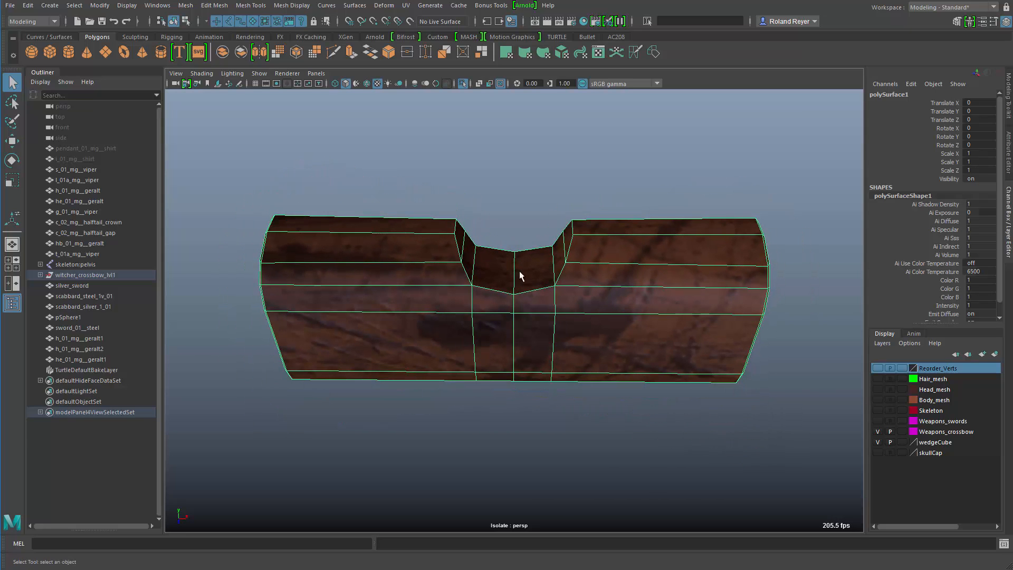
right_drag(520, 271, 549, 353)
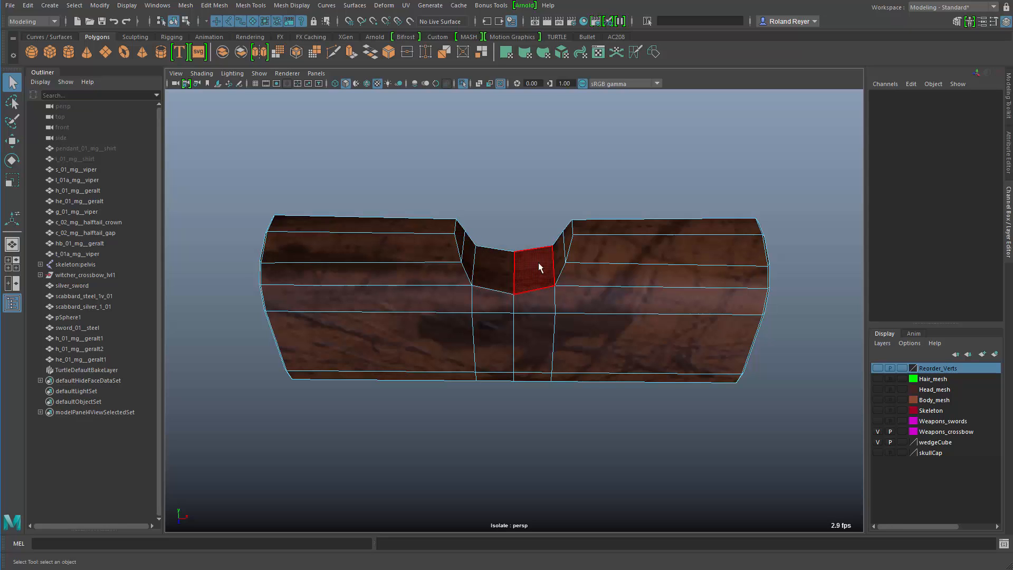
Try to select the faces inside the wooden block's notch with a face loop selection
click(461, 238)
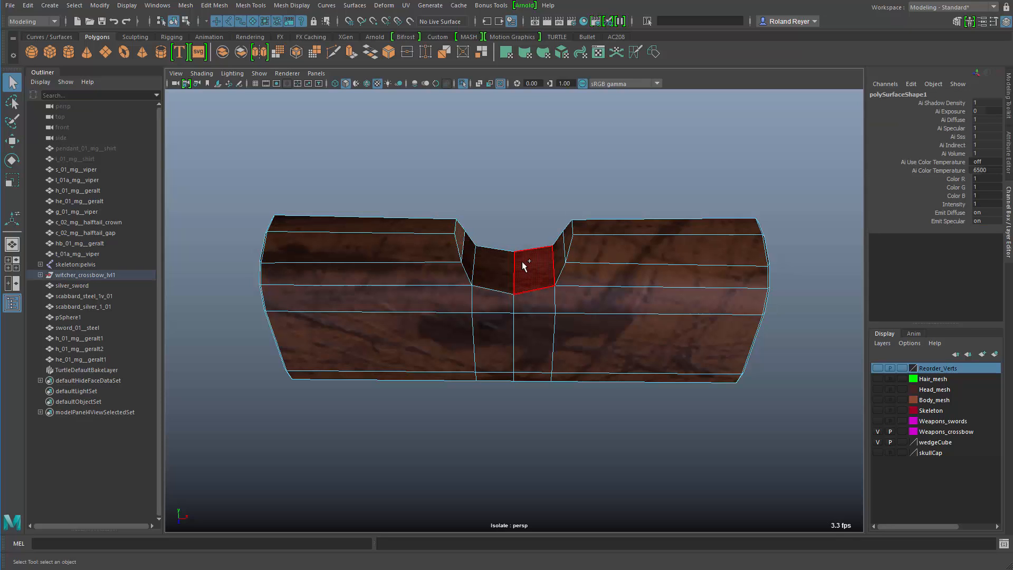
shift+double_click(567, 239)
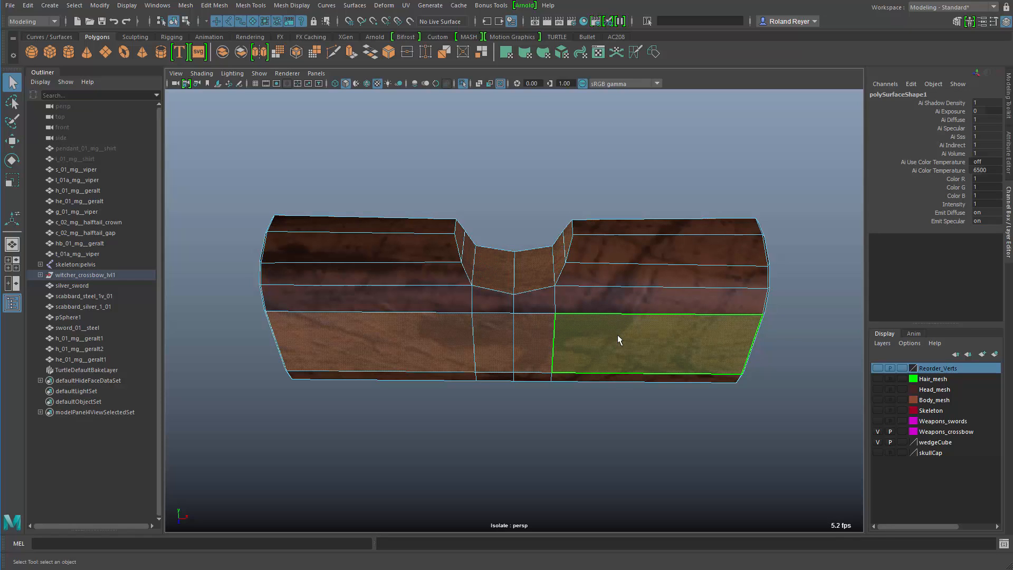
alt+drag(790, 349, 450, 397)
click(473, 273)
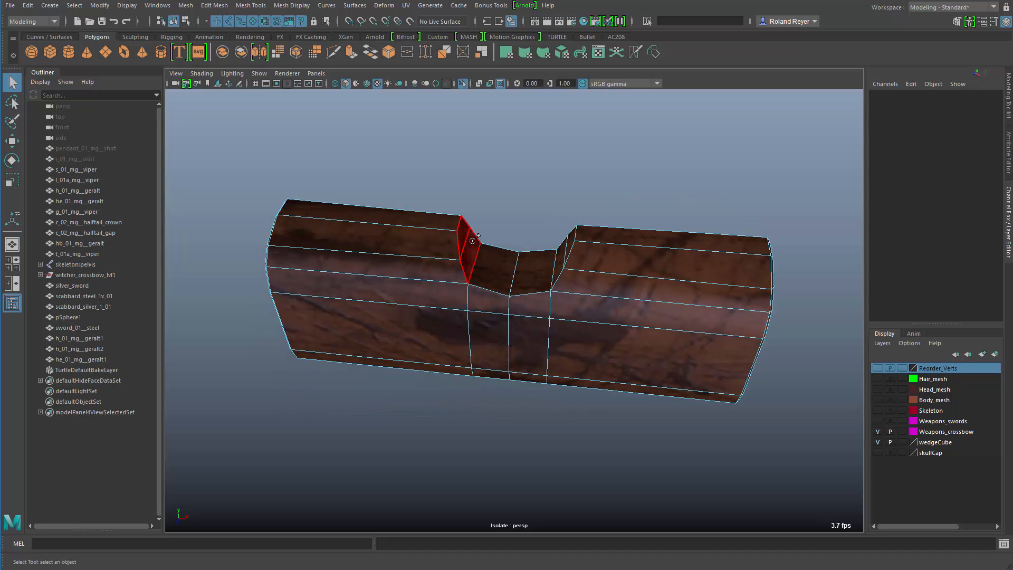
Select the faces lining the wooden block's notch, from one sloped side across to the other
drag(473, 241, 521, 266)
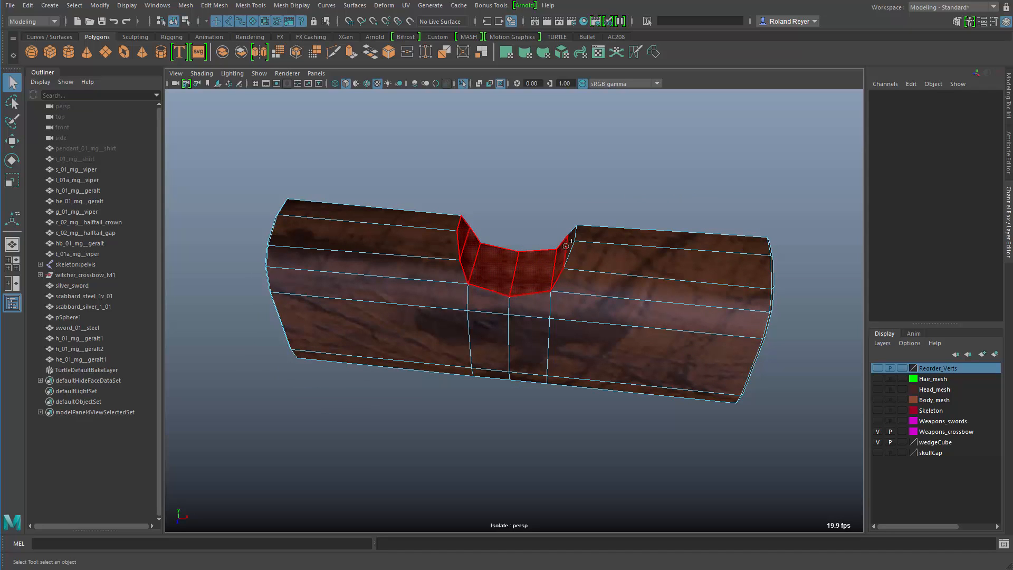
drag(571, 242, 574, 244)
mouse_move(628, 366)
alt+mouse_down()
mouse_move(581, 362)
mouse_move(696, 332)
mouse_move(505, 362)
alt+mouse_up()
alt+right_drag(446, 375, 545, 389)
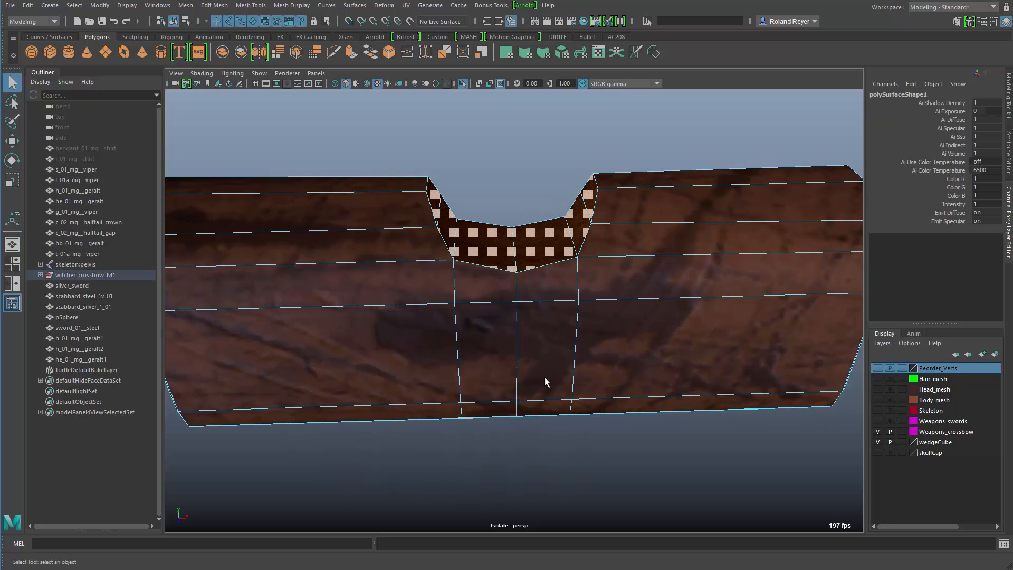
Bevel the selected faces lining the wooden block's notch
alt+drag(544, 376, 540, 390)
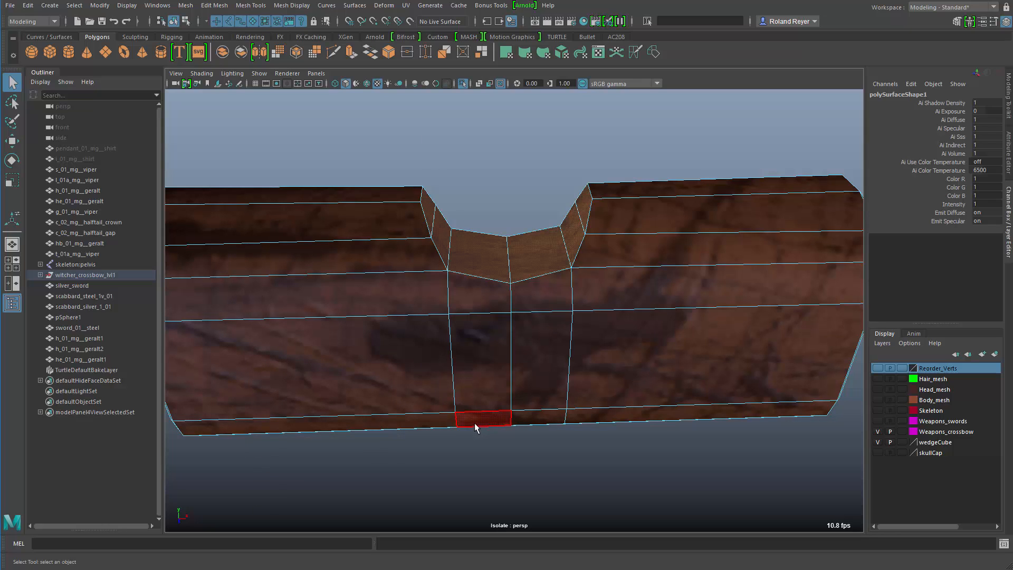
alt+drag(541, 442, 568, 414)
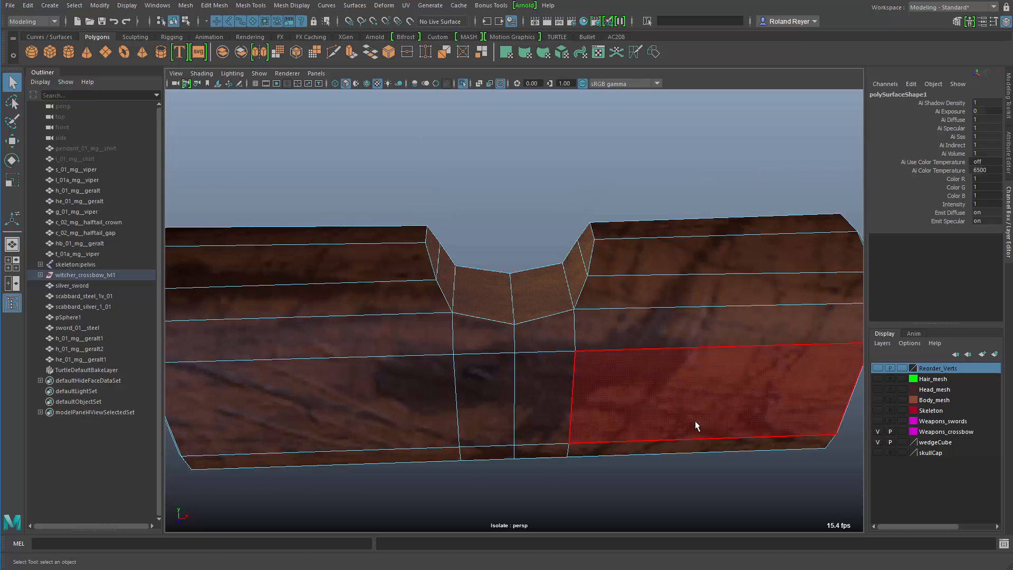
shift+right_click(514, 187)
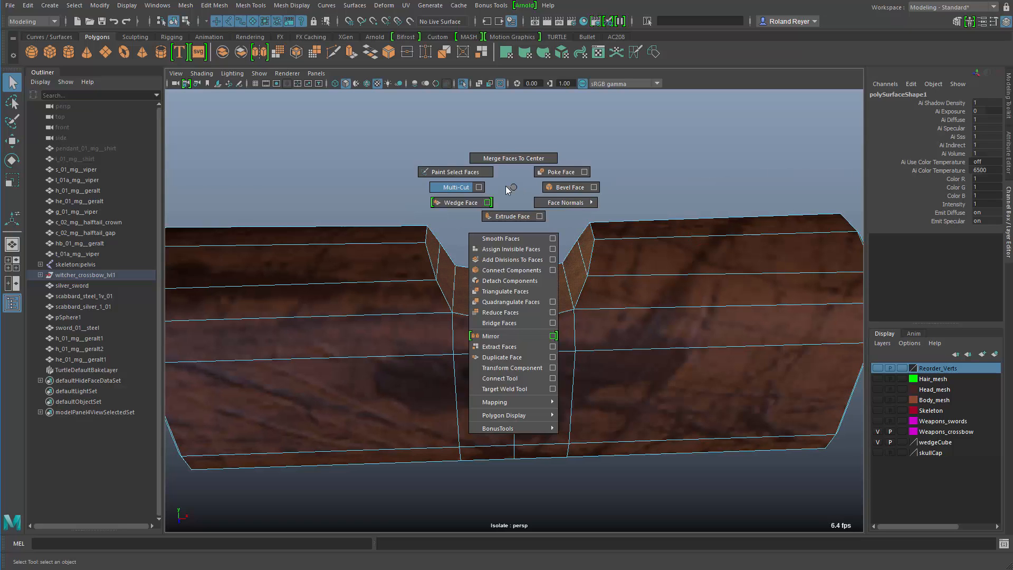
click(569, 187)
alt+drag(603, 432, 758, 463)
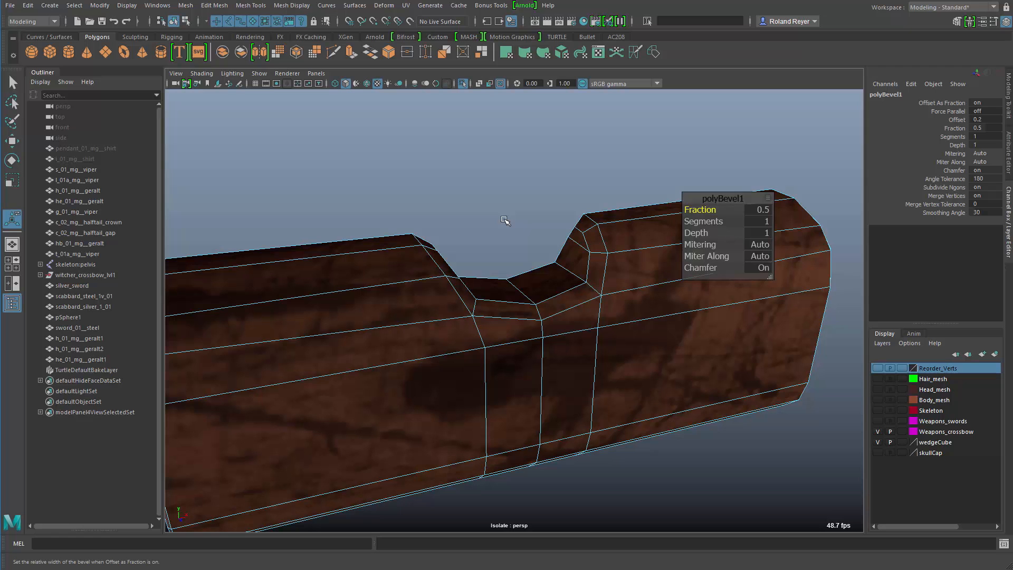
click(577, 386)
mouse_move(577, 386)
alt+mouse_down()
mouse_move(583, 398)
mouse_move(463, 395)
mouse_move(586, 396)
alt+mouse_up()
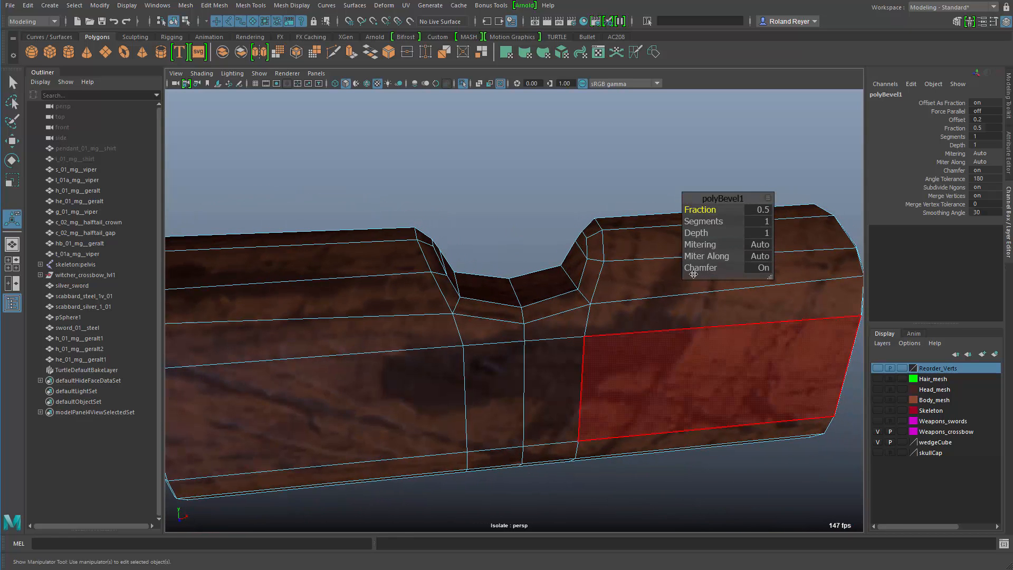
Set the notch bevel's fraction to 0.7 and its segments to 3
drag(704, 209, 746, 199)
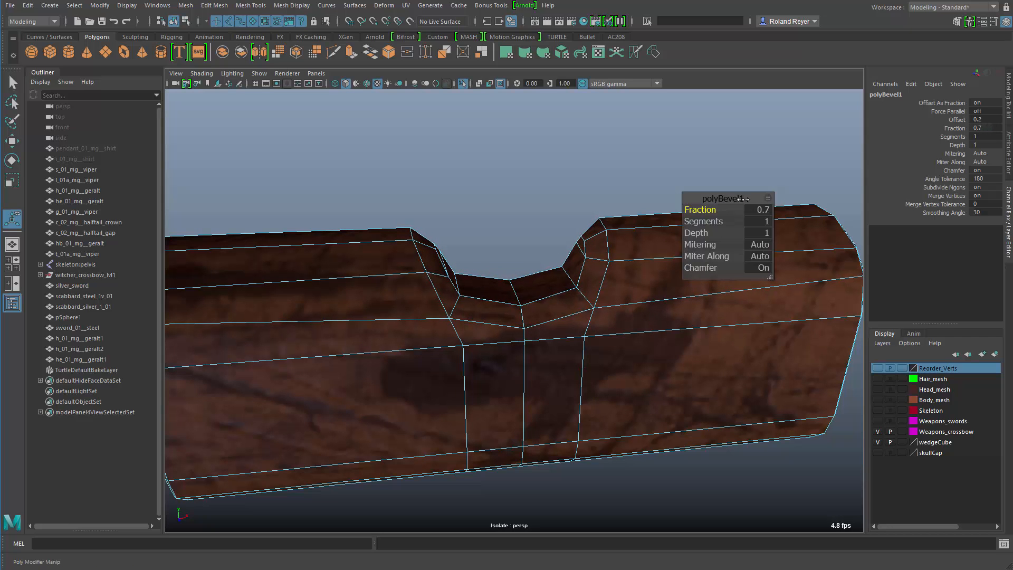
alt+drag(669, 410, 731, 362)
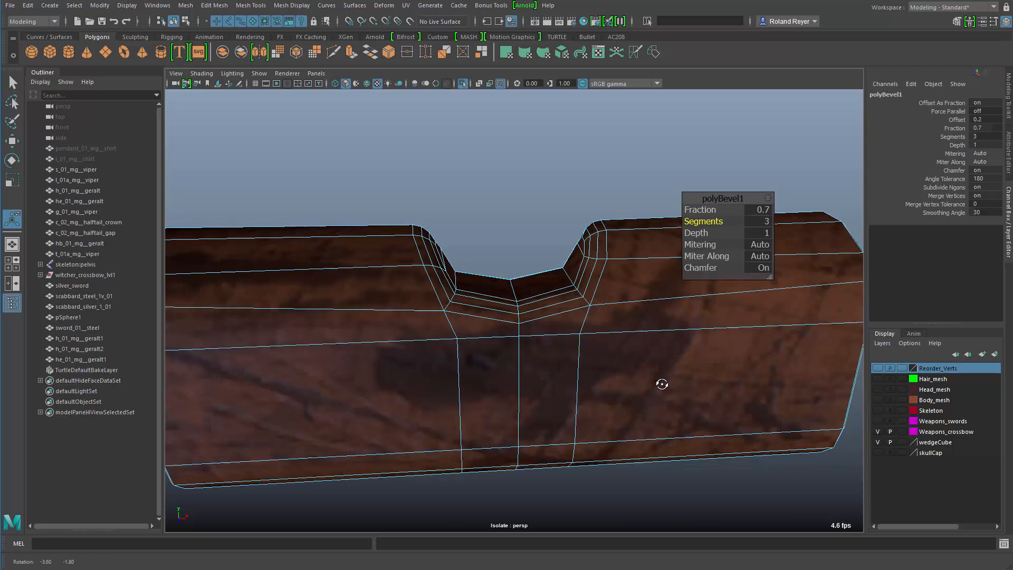
alt+drag(663, 384, 742, 380)
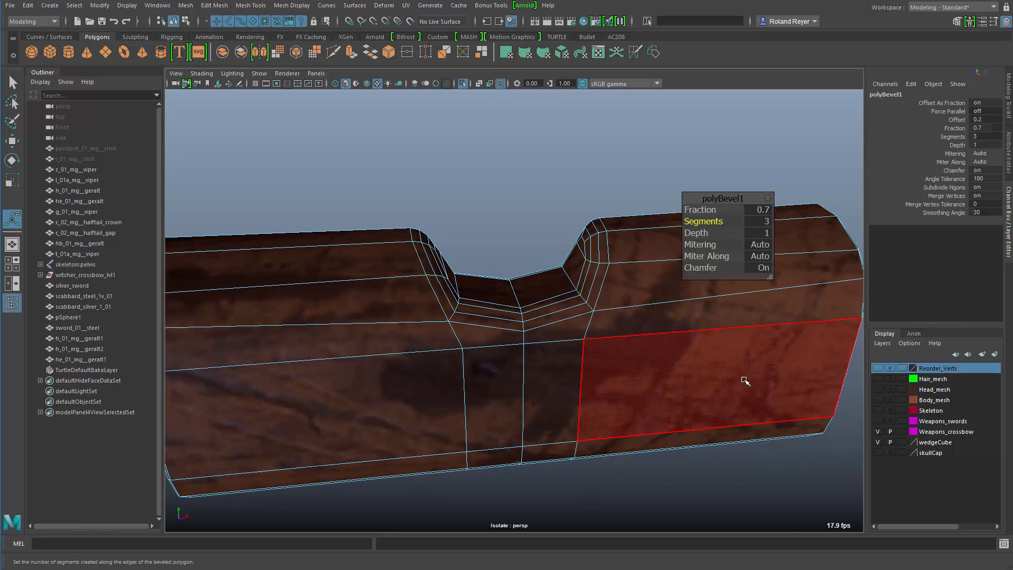
Try a depth of 4 on the notch bevel, and set the depth back to 1
click(696, 233)
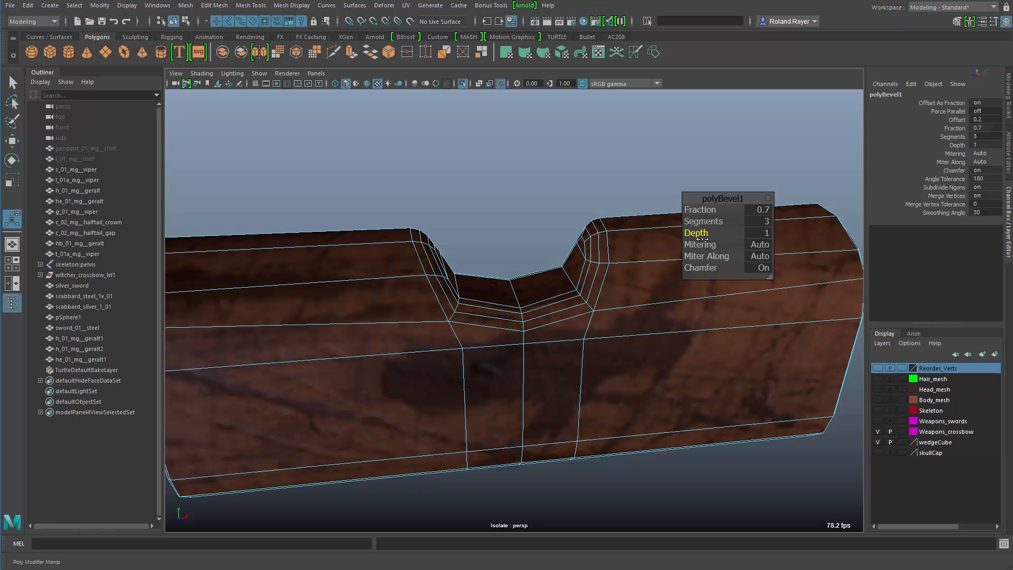
alt+drag(591, 338, 715, 280)
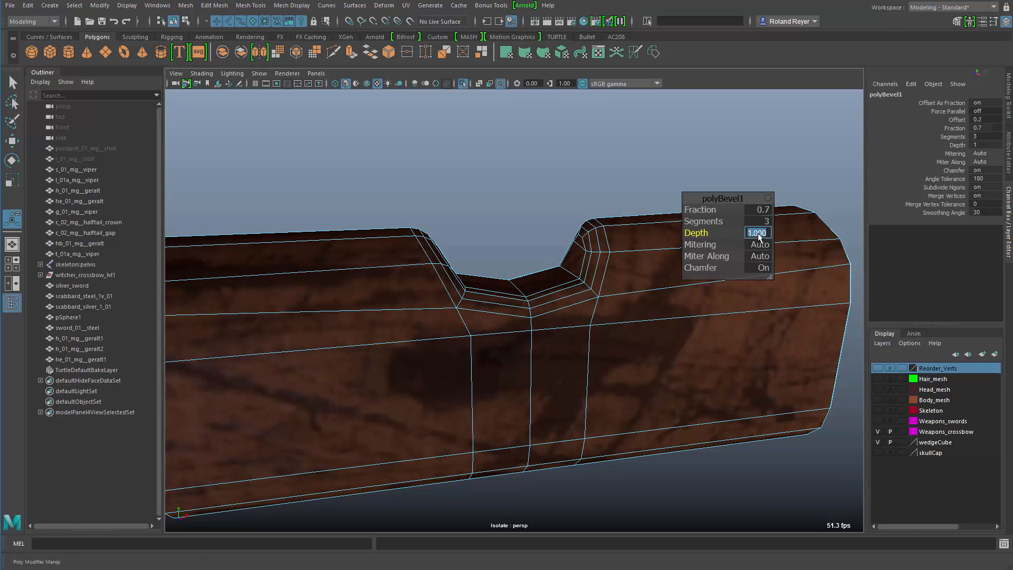
text(4)
key(Return)
mouse_move(590, 343)
alt+mouse_down()
mouse_move(441, 347)
mouse_move(520, 378)
mouse_move(593, 350)
mouse_move(486, 341)
mouse_move(575, 348)
alt+mouse_up()
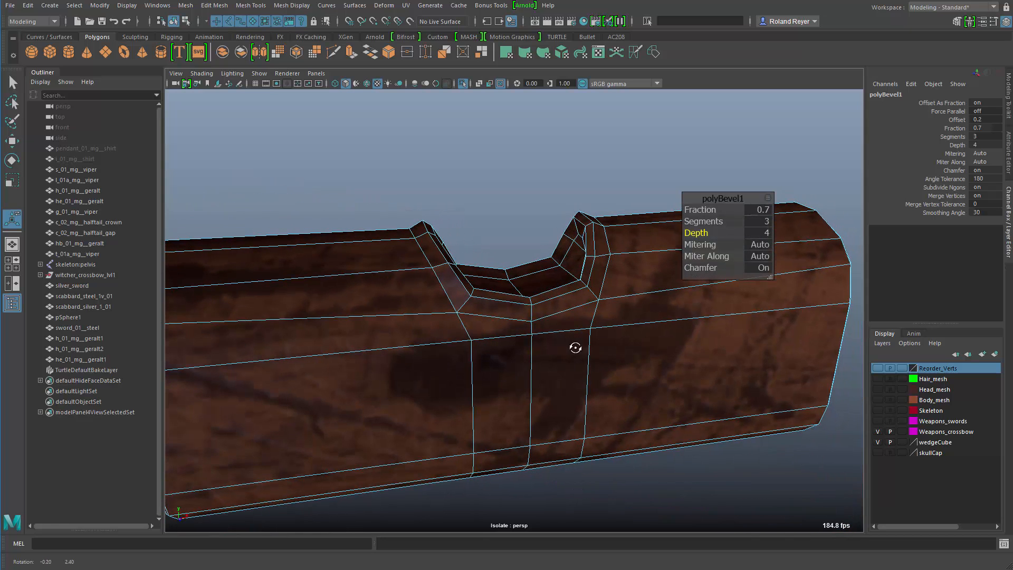
click(756, 230)
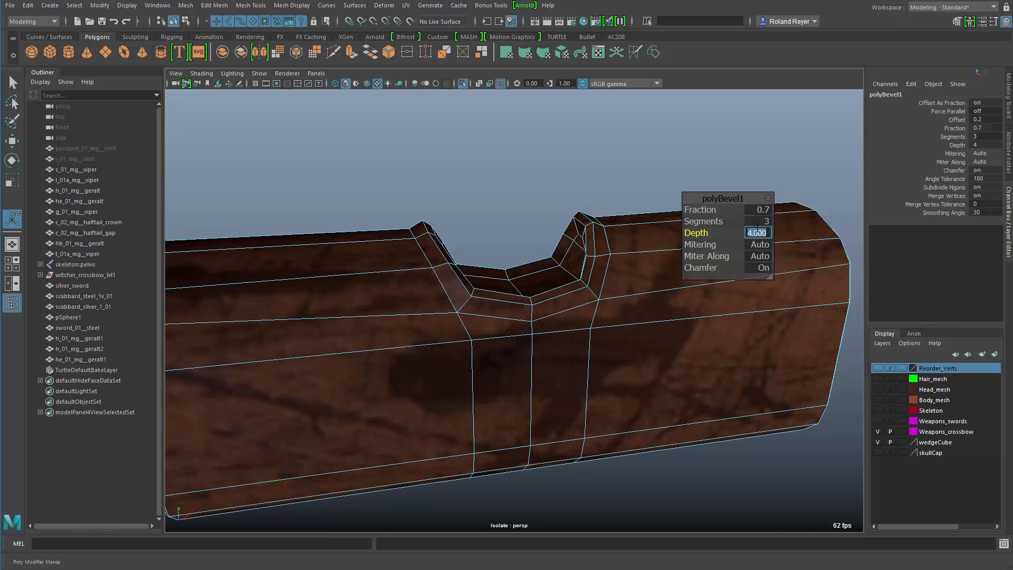
text(1)
key(Return)
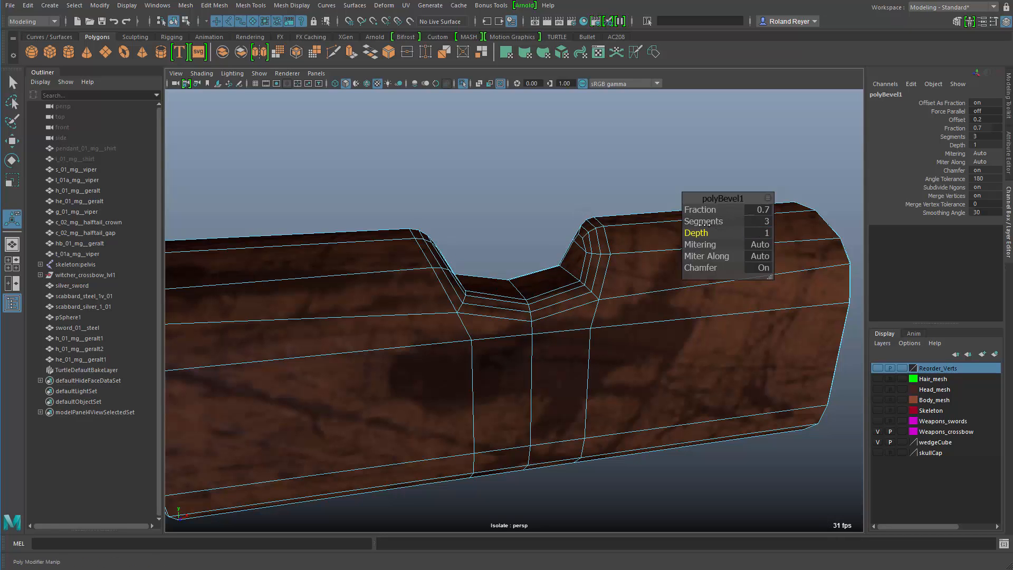
Reduce the notch bevel to 2 segments and check the notch from several angles
drag(703, 223, 697, 224)
alt+drag(611, 397, 586, 355)
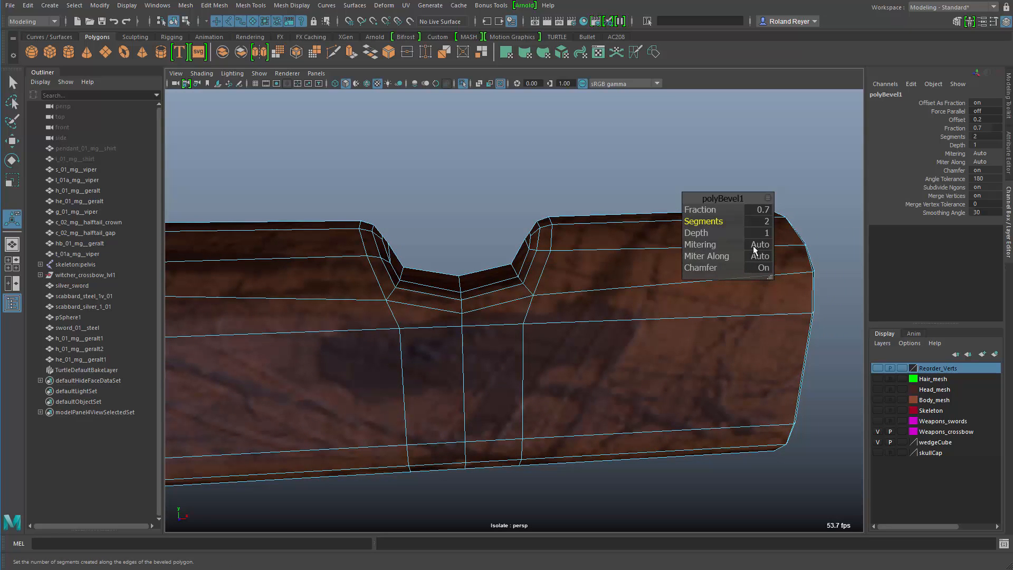
alt+drag(577, 369, 517, 312)
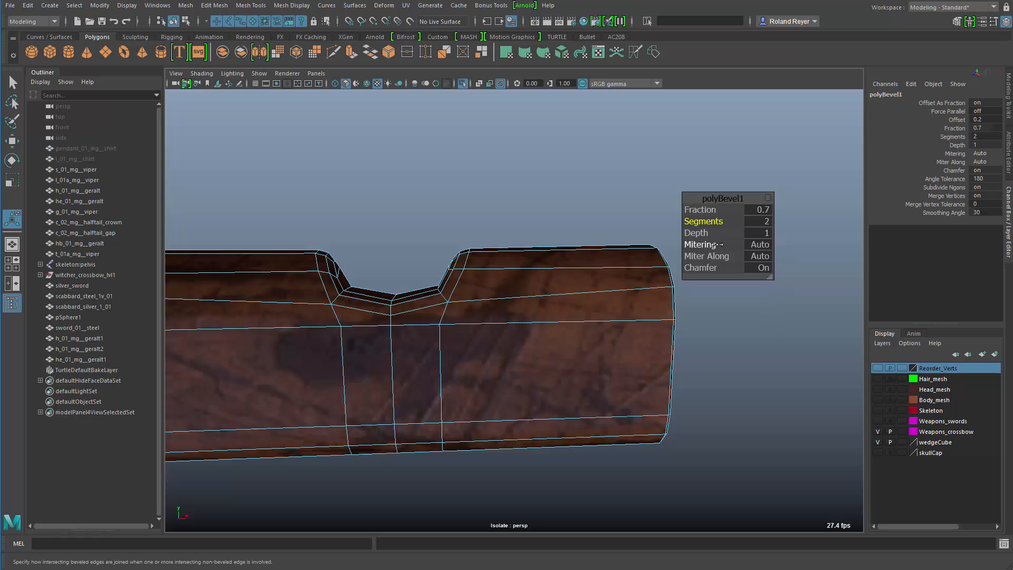
alt+drag(774, 401, 633, 385)
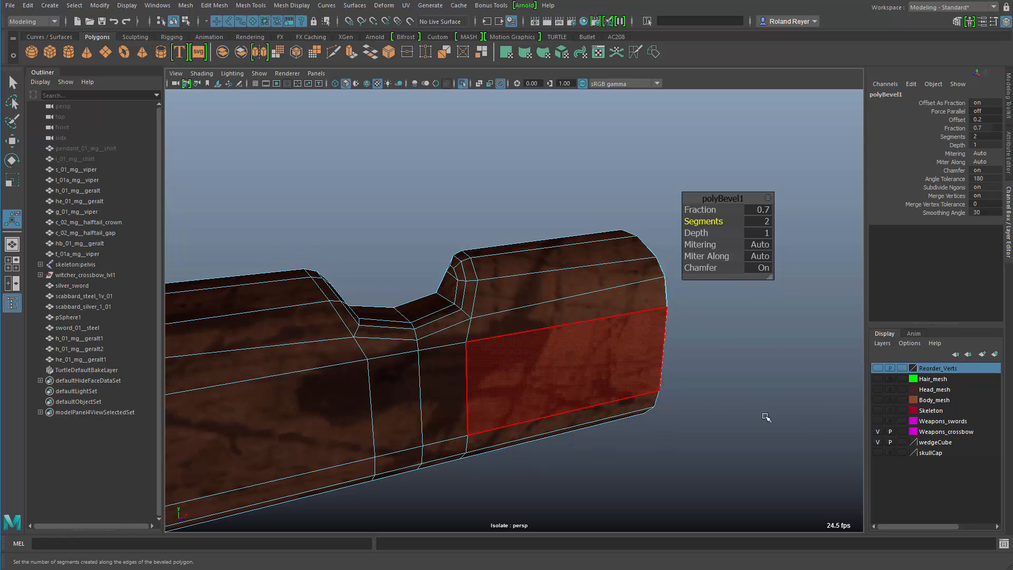
Try the Hard Edge and Edge options for the notch bevel's Miter Along setting
alt+drag(765, 415, 770, 397)
alt+right_drag(439, 367, 450, 370)
alt+drag(449, 370, 665, 319)
alt+drag(814, 360, 747, 338)
click(765, 257)
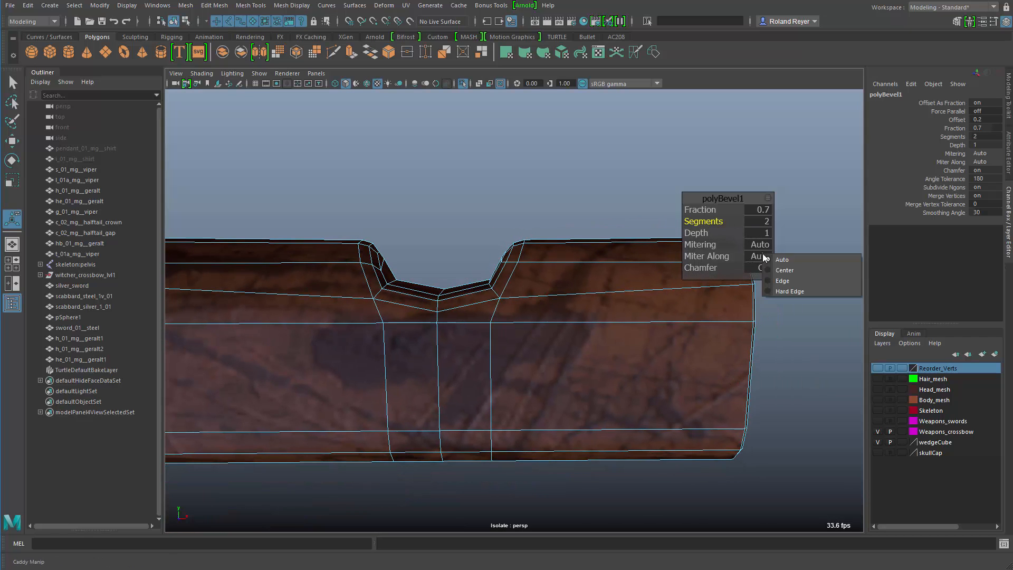
click(792, 292)
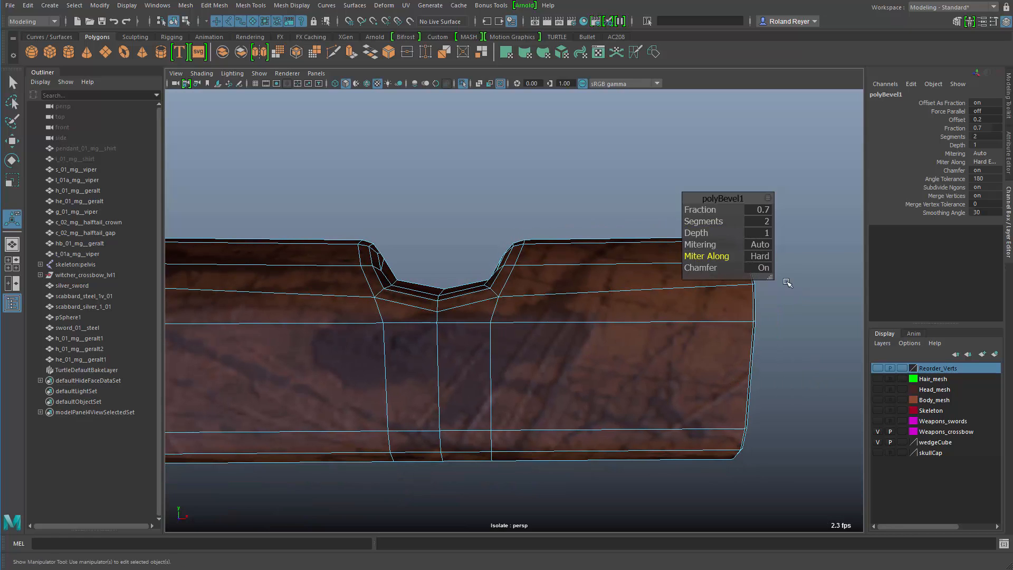
click(768, 257)
click(786, 280)
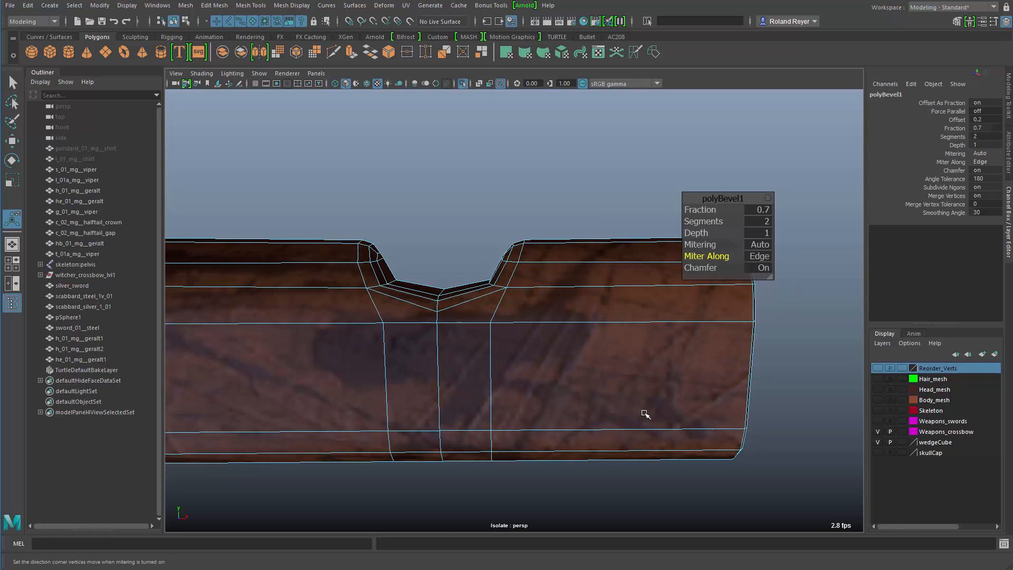
Examine the notch corners with Edge mitering, and return Miter Along to Auto
alt+drag(642, 413, 661, 411)
alt+right_drag(662, 411, 583, 410)
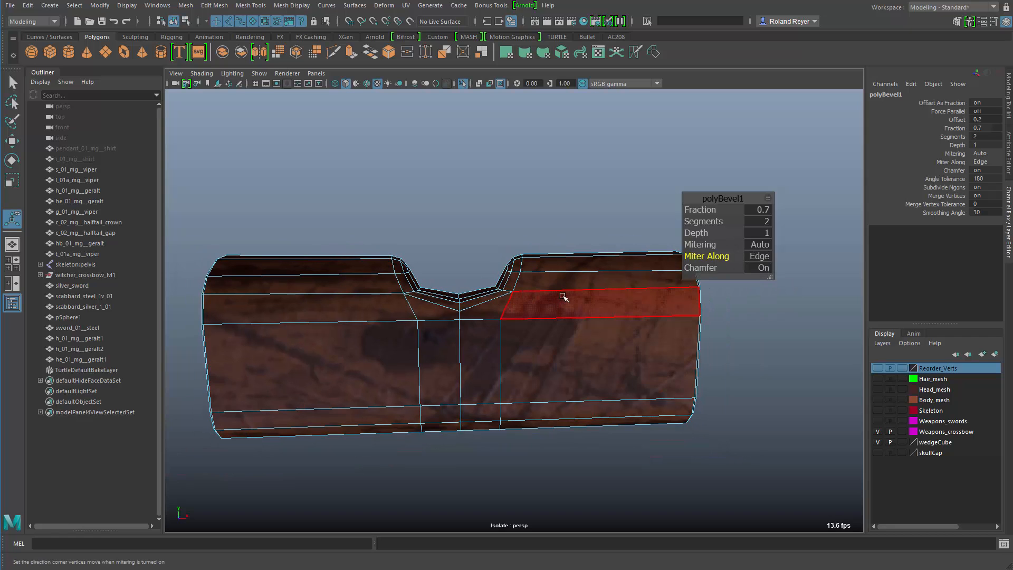
alt+drag(537, 415, 587, 452)
alt+right_drag(554, 446, 600, 368)
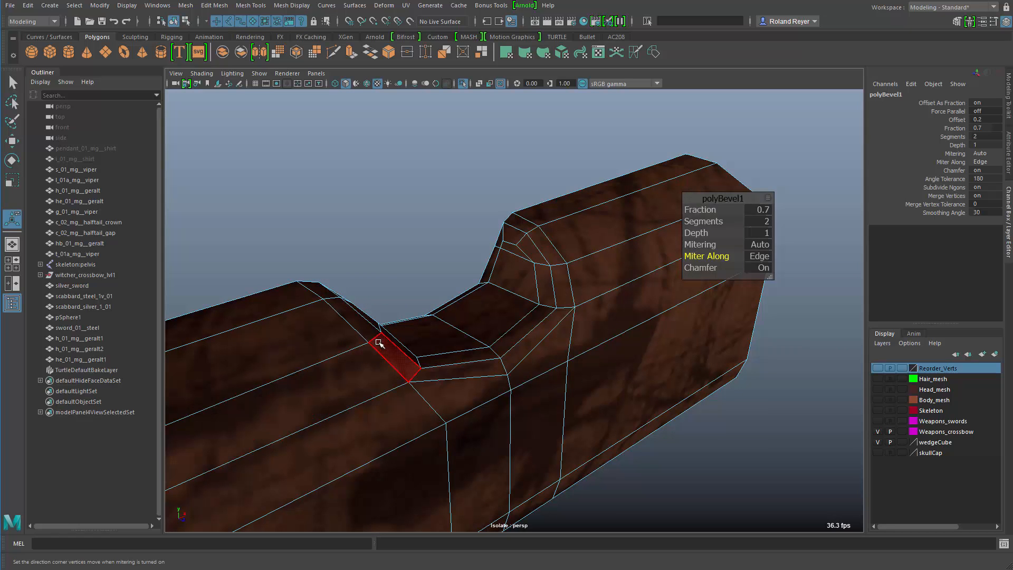
alt+drag(696, 459, 686, 306)
click(760, 256)
click(773, 261)
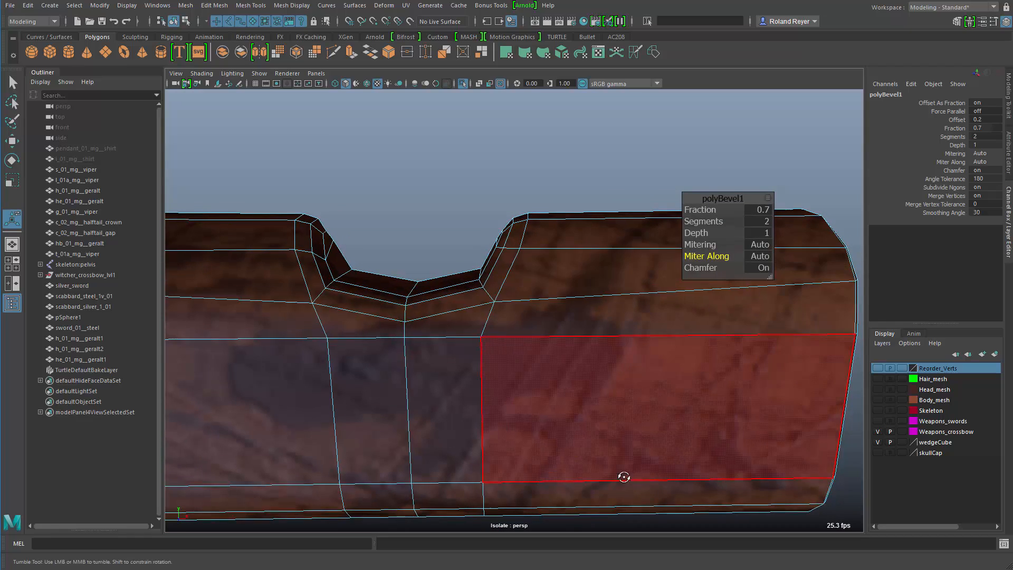
alt+drag(624, 477, 702, 327)
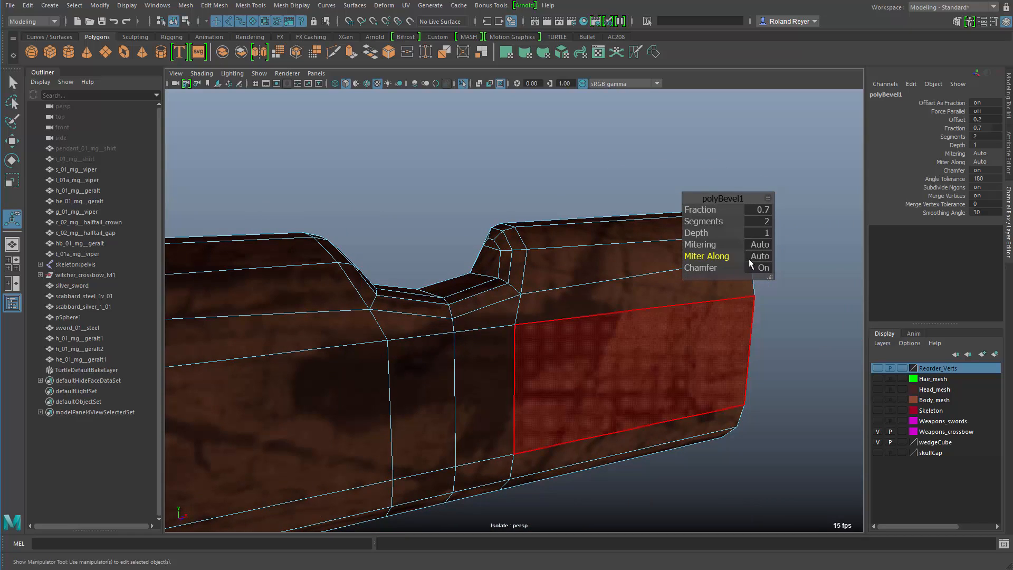
Look over the list of bevel attributes that can be shown in the in-view editor, and dismiss it
click(768, 197)
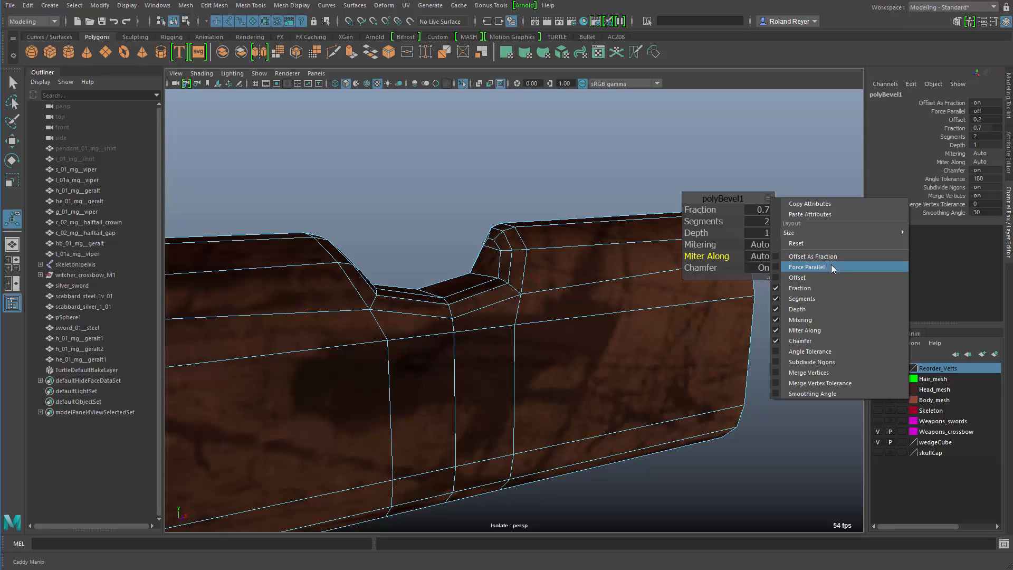
click(794, 449)
alt+drag(631, 411, 680, 352)
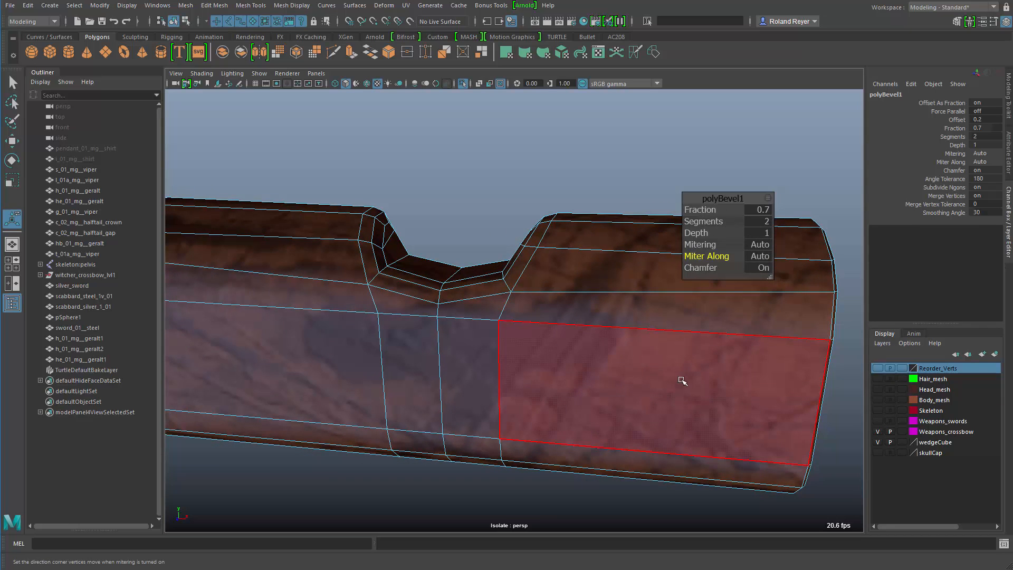
Leave the bevel settings, return the wooden block to object mode and end its isolation to show the whole crossbow
key(q)
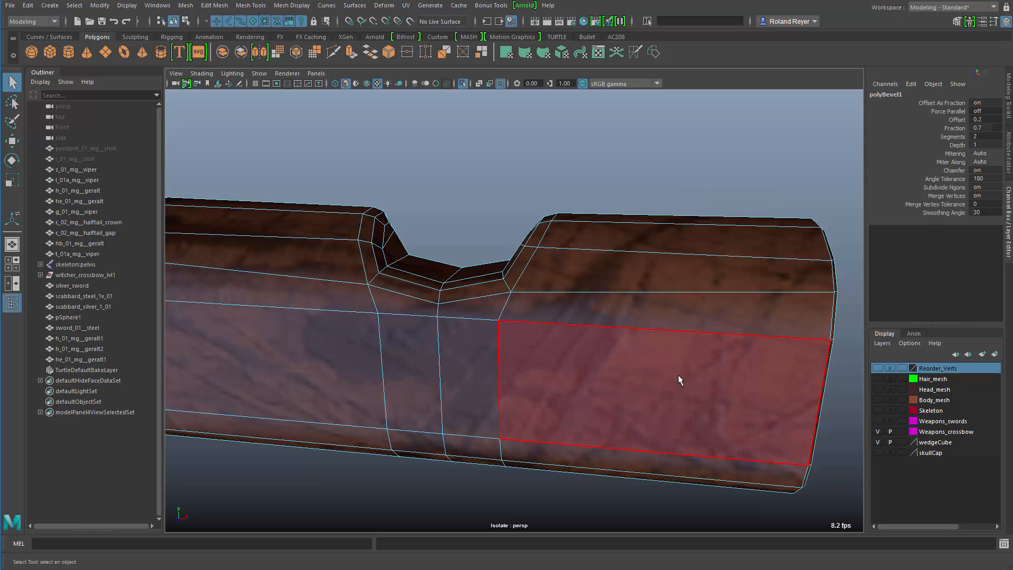
key(F8)
key(f)
alt+drag(549, 425, 528, 459)
key(ctrl+1)
alt+right_drag(656, 418, 431, 398)
alt+drag(431, 398, 658, 429)
alt+right_drag(658, 429, 543, 416)
alt+drag(543, 416, 653, 391)
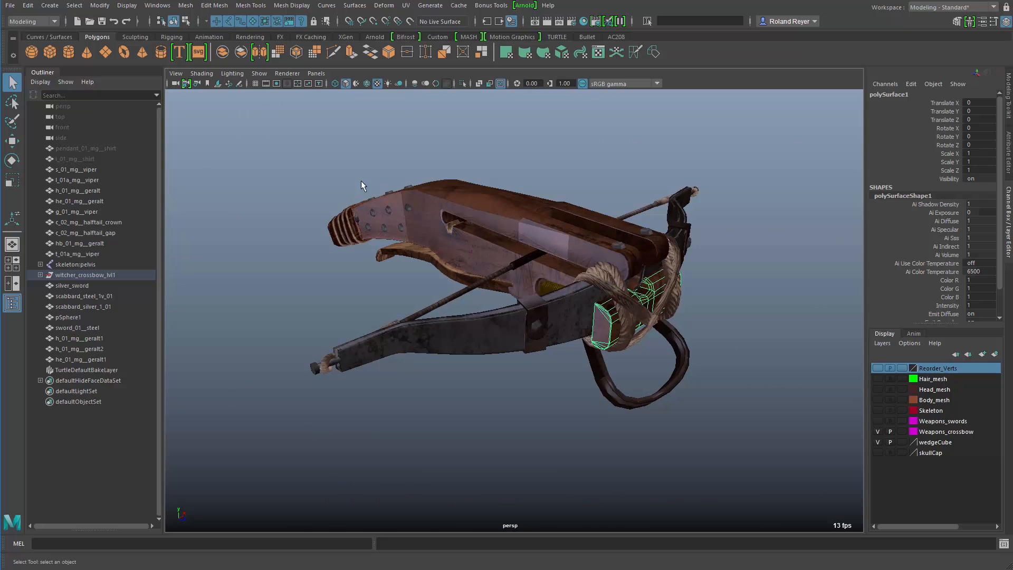
Select all the parts of the crossbow and activate the Move tool to check the pivot location
drag(319, 159, 775, 474)
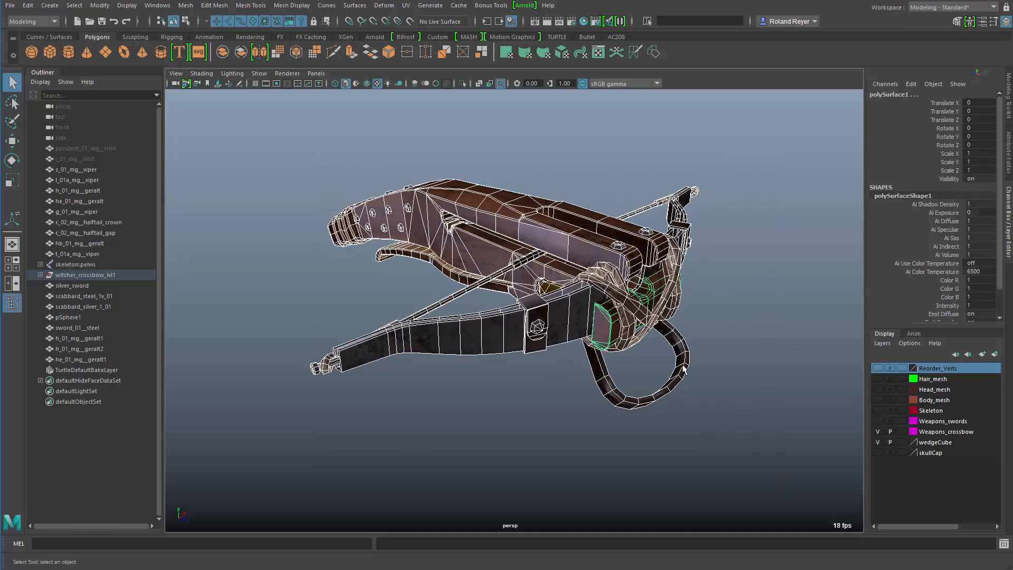
mouse_move(742, 431)
alt+mouse_down()
mouse_move(581, 413)
mouse_move(765, 422)
mouse_move(737, 418)
mouse_move(740, 431)
alt+mouse_up()
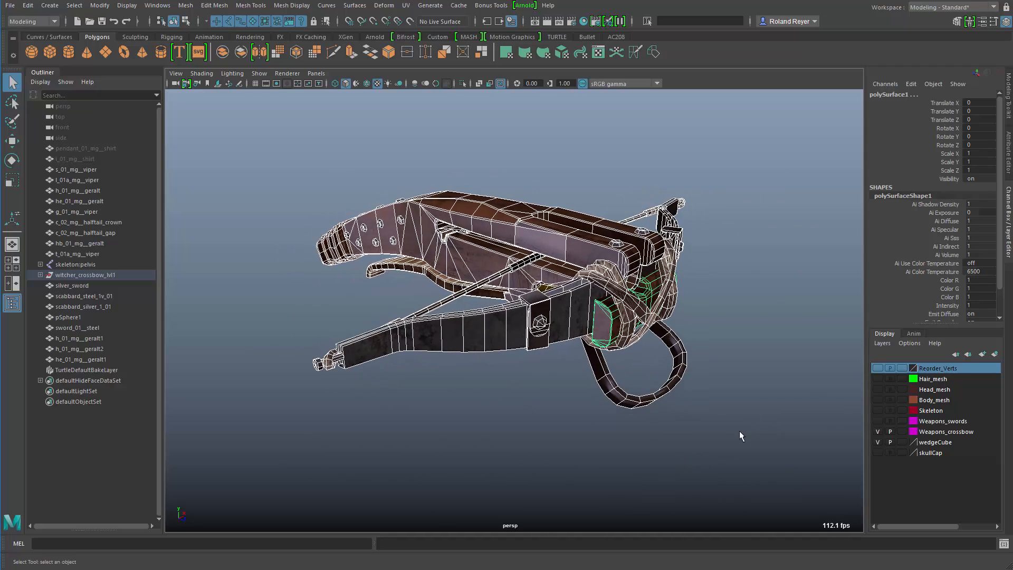
key(w)
alt+drag(536, 405, 428, 453)
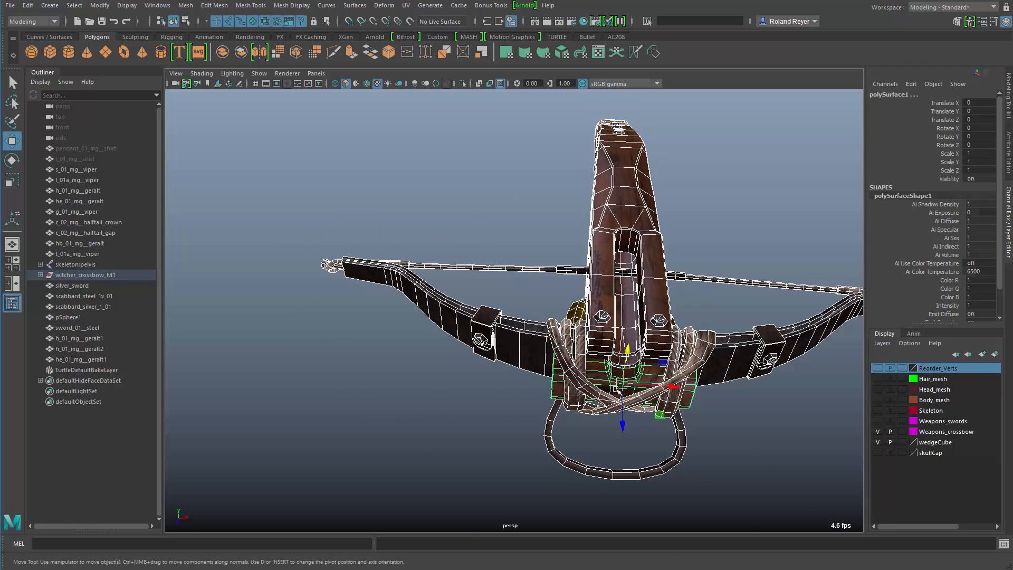
alt+drag(506, 481, 594, 426)
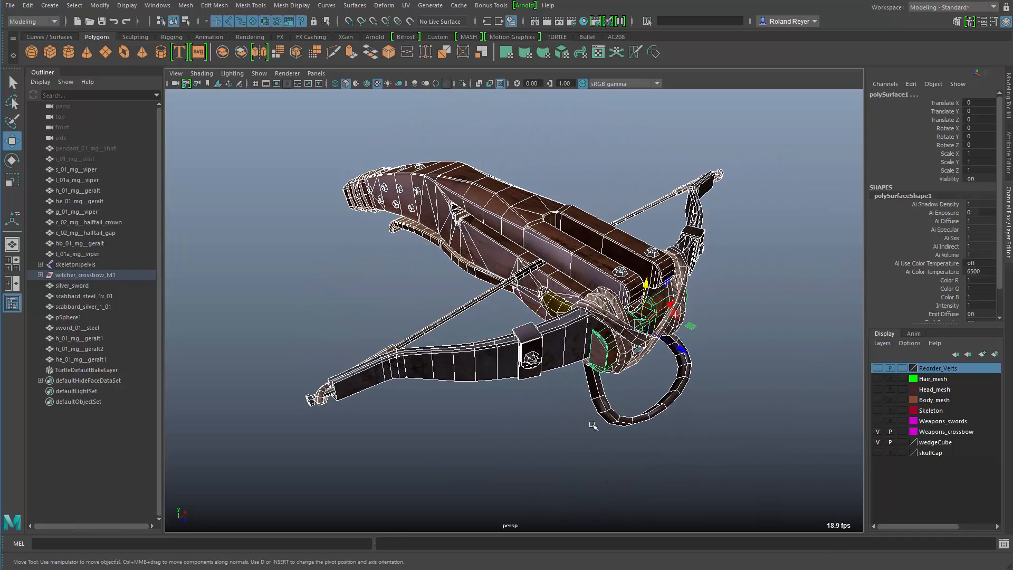
Combine all the crossbow parts with UV sets merged by name and the pivot on the last object, making the wooden stock the last selected
shift+right_drag(607, 137, 658, 327)
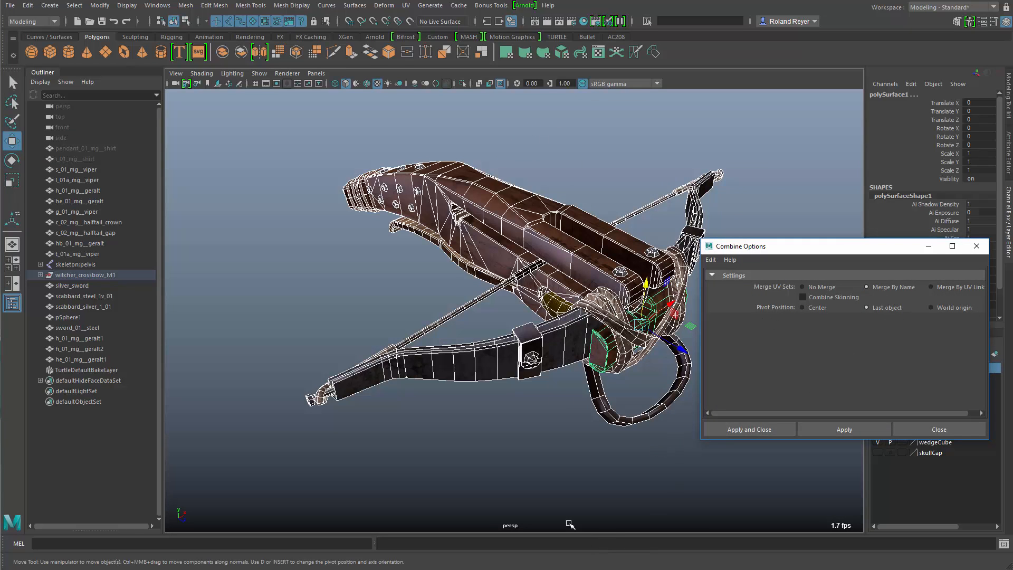
mouse_move(468, 438)
alt+mouse_down()
mouse_move(524, 422)
mouse_move(466, 424)
alt+mouse_up()
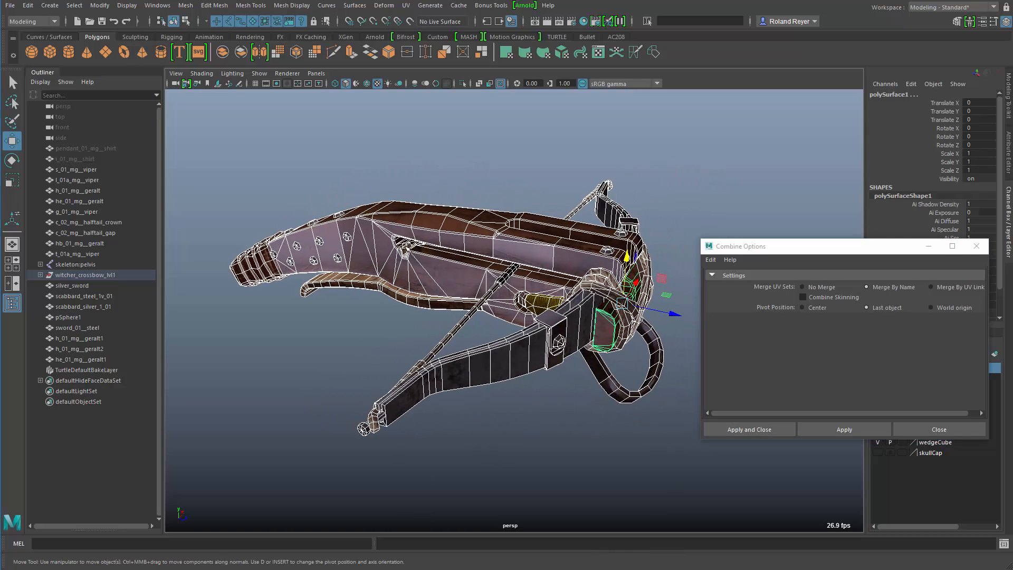
click(387, 215)
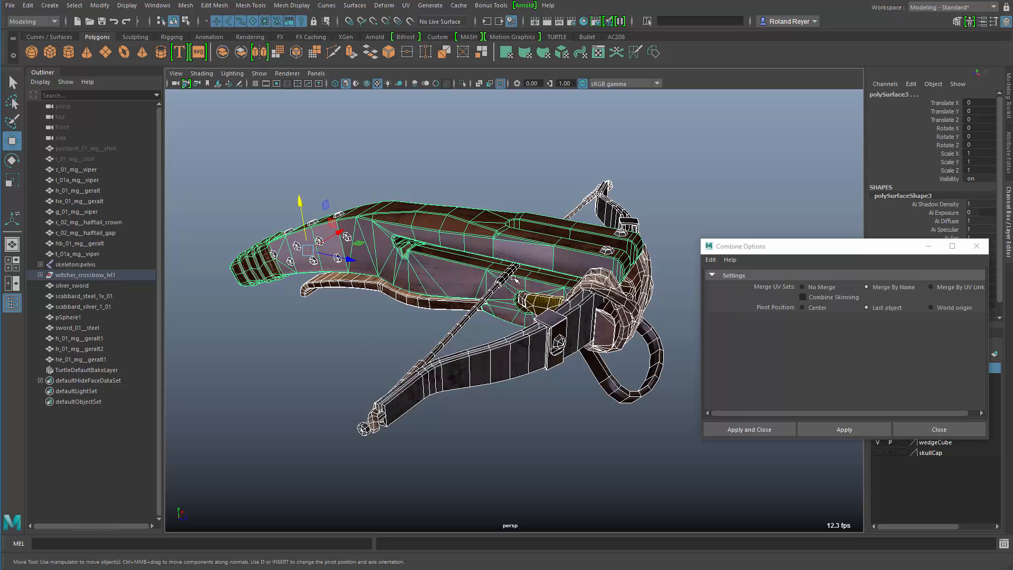
click(756, 429)
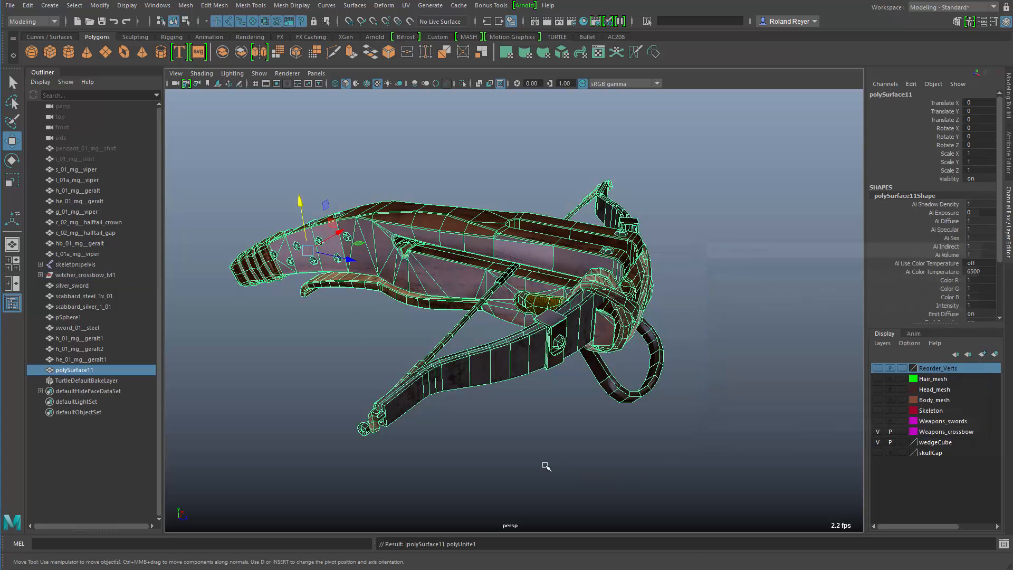
Display the viewport grid beneath the combined crossbow mesh to see where it sits relative to the origin
alt+drag(543, 466, 520, 387)
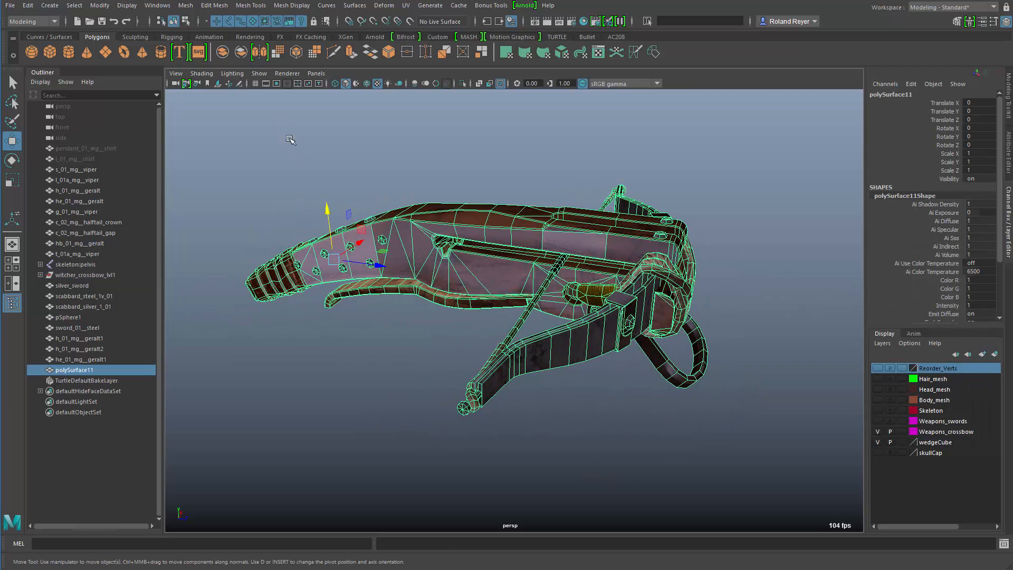
click(256, 84)
alt+drag(405, 384, 538, 360)
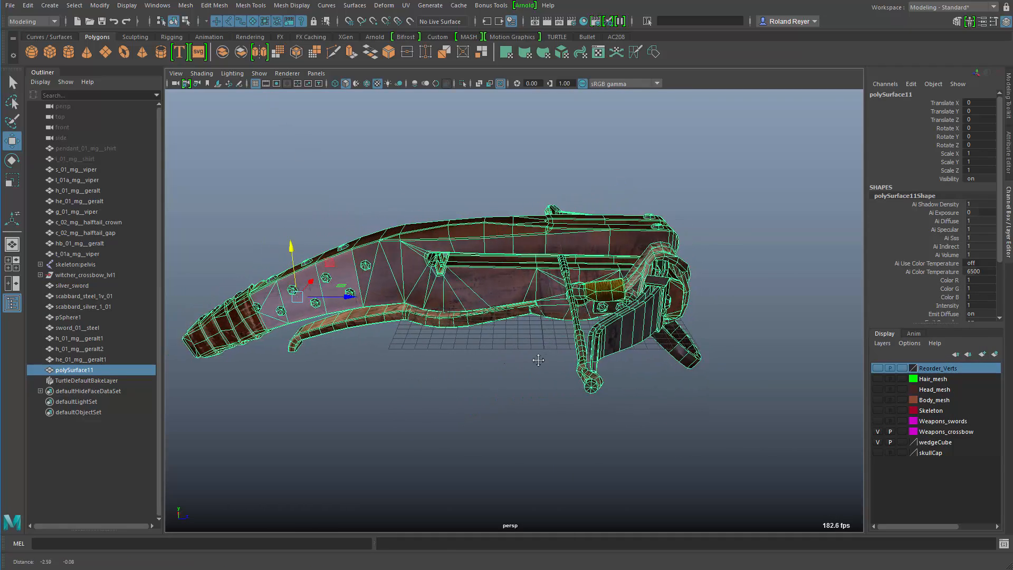
alt+middle_drag(538, 360, 639, 285)
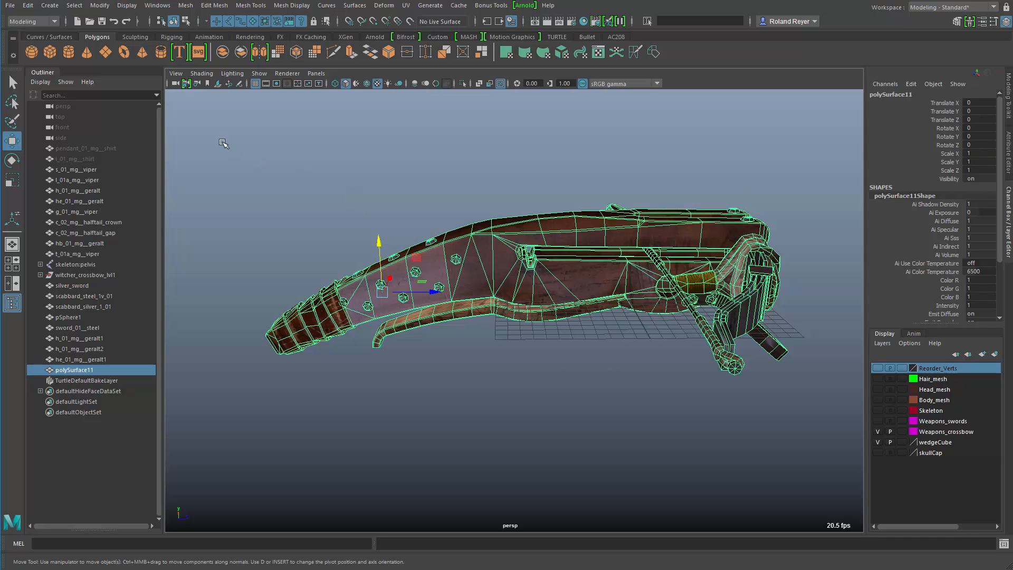
Bake the combined crossbow's pivot using the Position and Orientation option
click(99, 5)
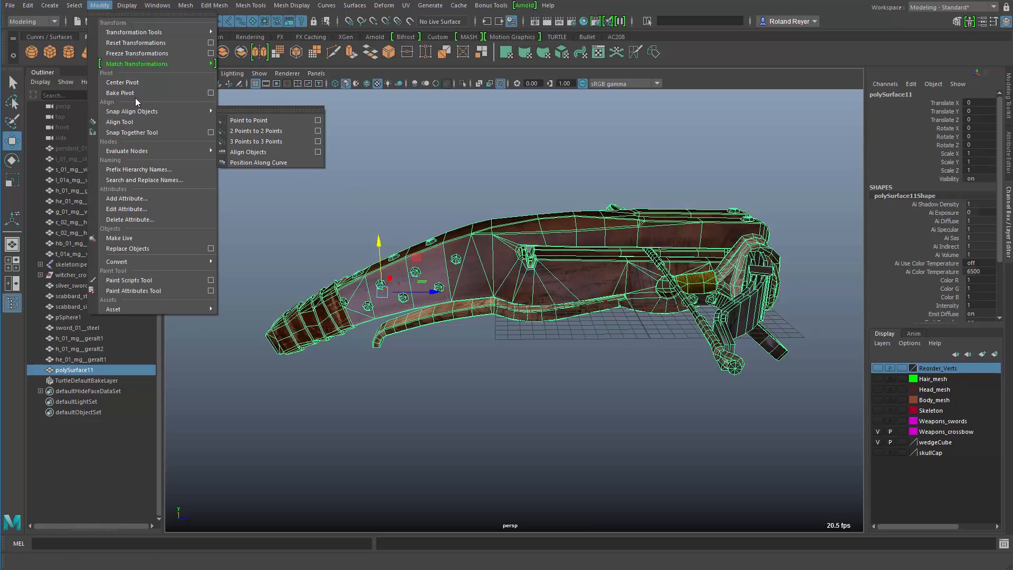
click(211, 93)
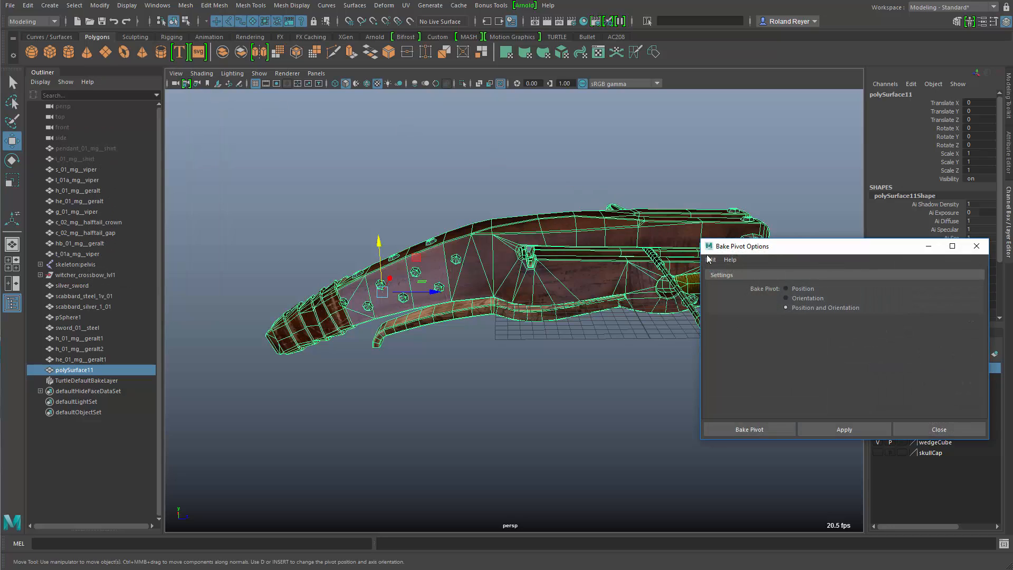
drag(745, 248, 707, 306)
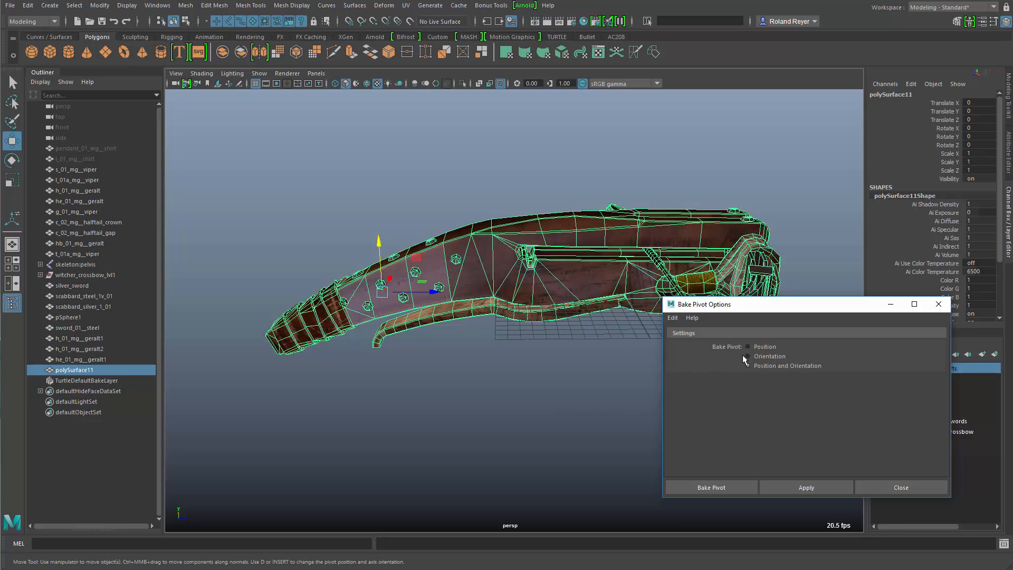
drag(763, 310, 688, 344)
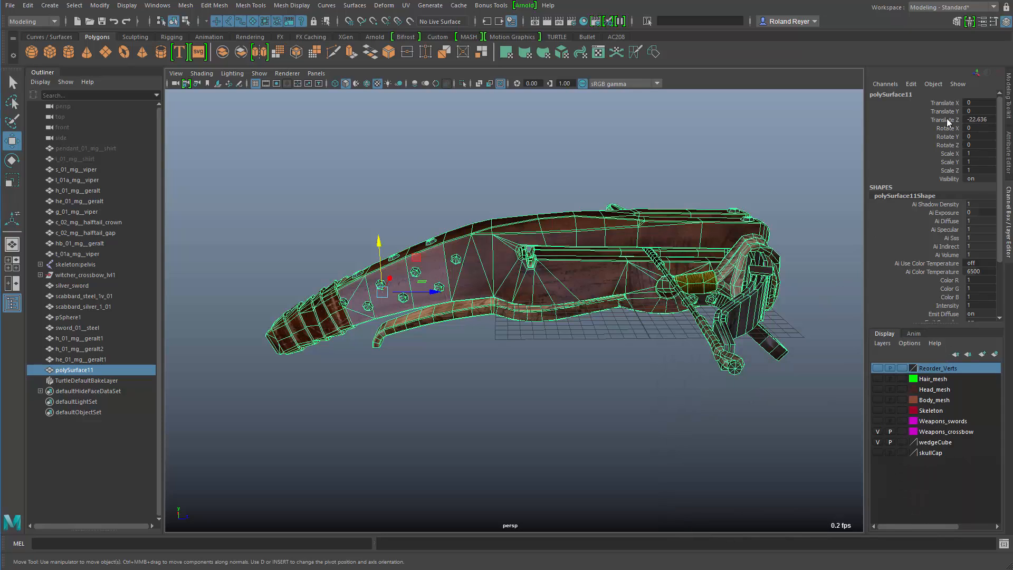
Test the baked pivot by setting the crossbow's Translate Z to 0, and undo that move
double_click(986, 121)
key(Return)
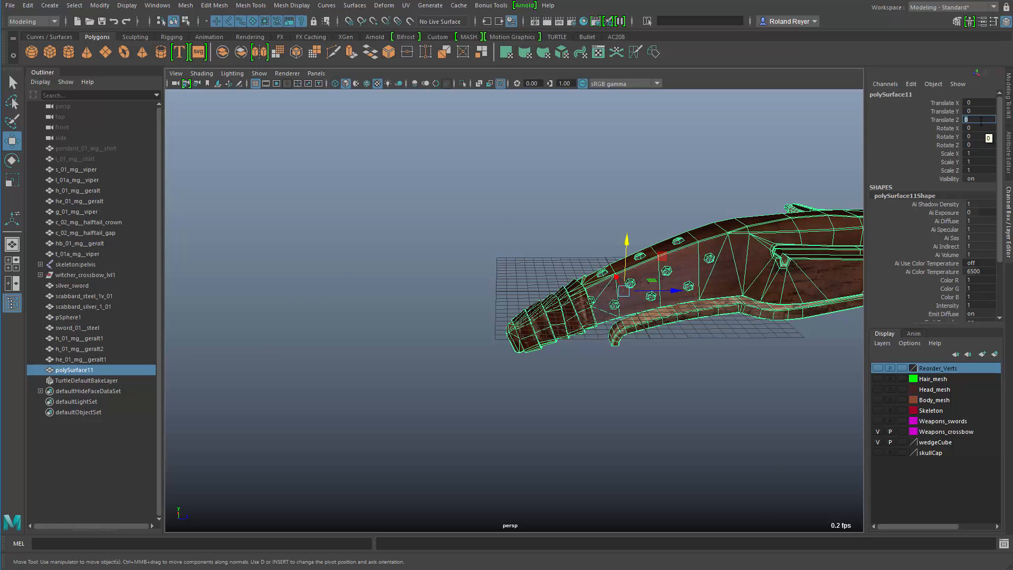
key(ctrl+z)
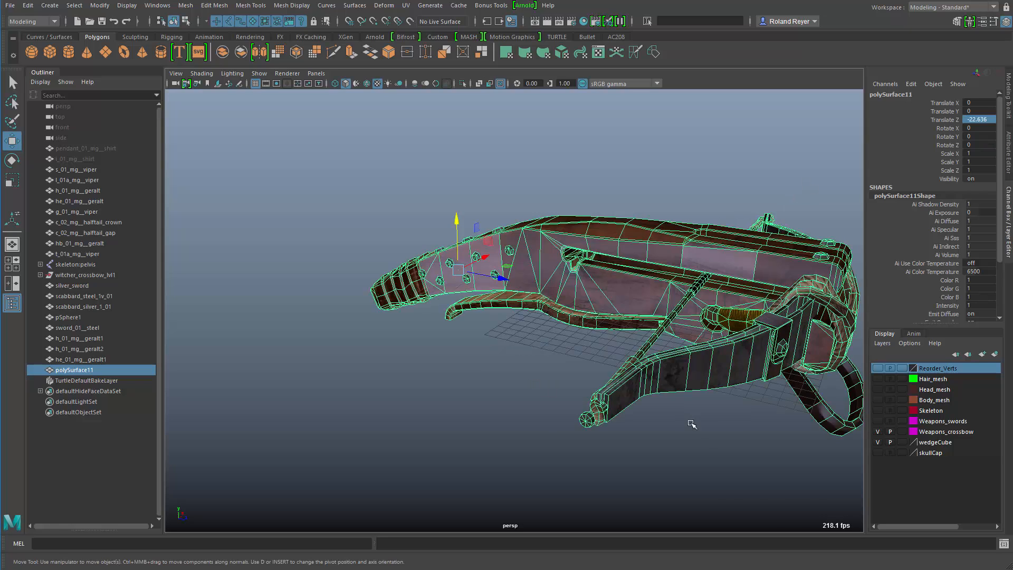
In face mode, hide the rope wraps at the crossbow's front and the wooden block they bind
alt+drag(689, 423, 580, 381)
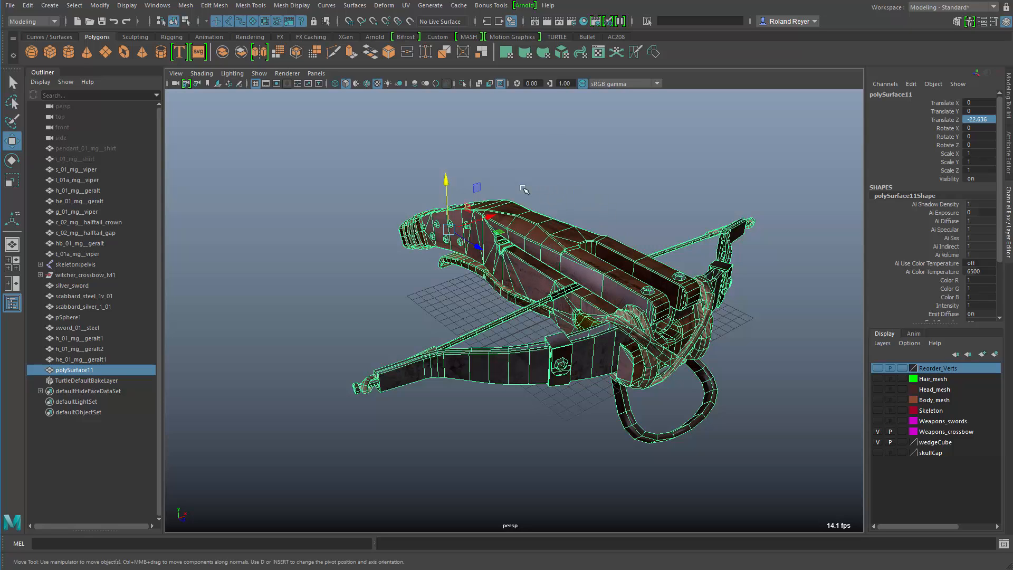
right_click(533, 364)
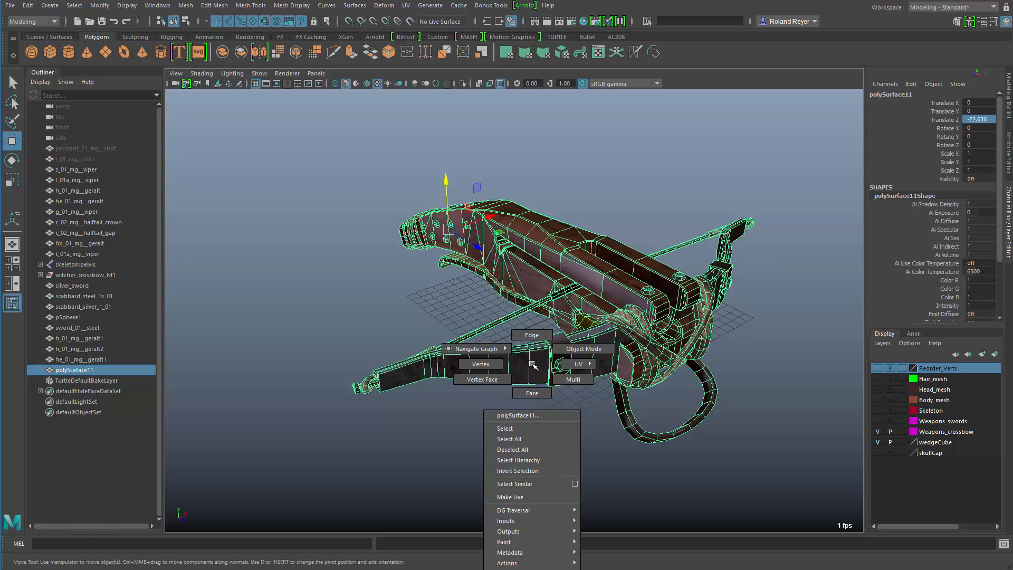
right_drag(533, 364, 535, 394)
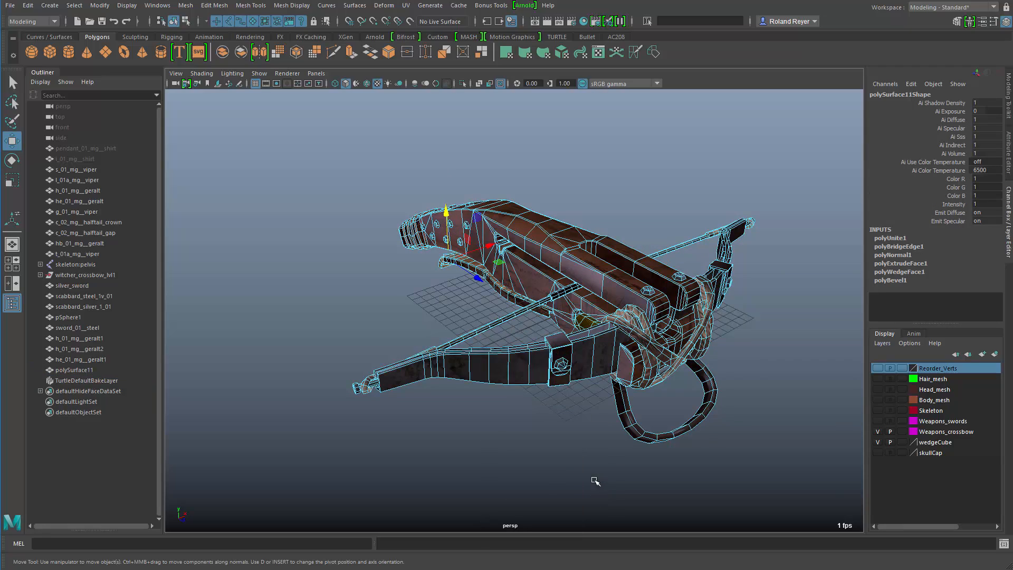
alt+drag(595, 481, 601, 359)
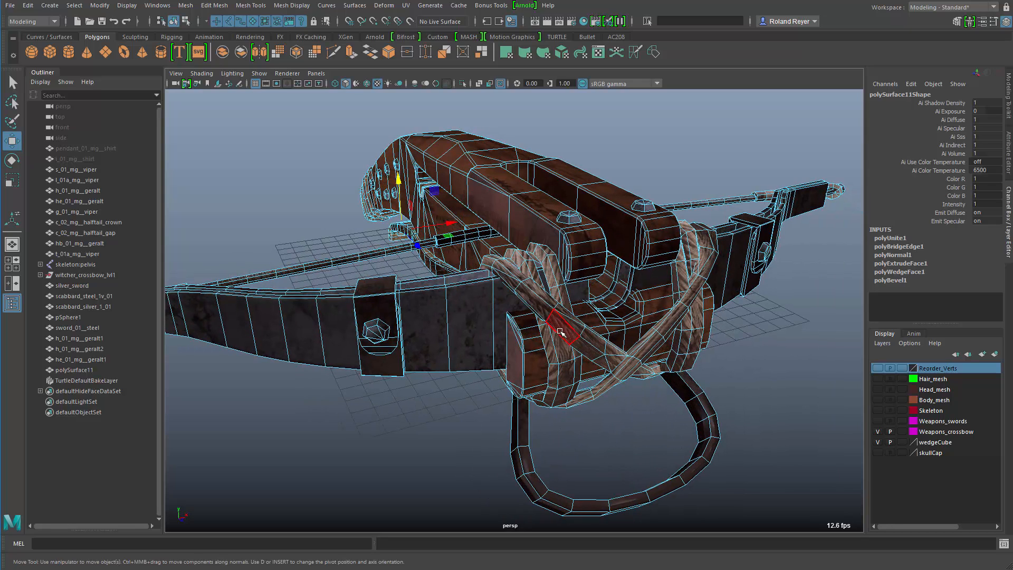
click(558, 324)
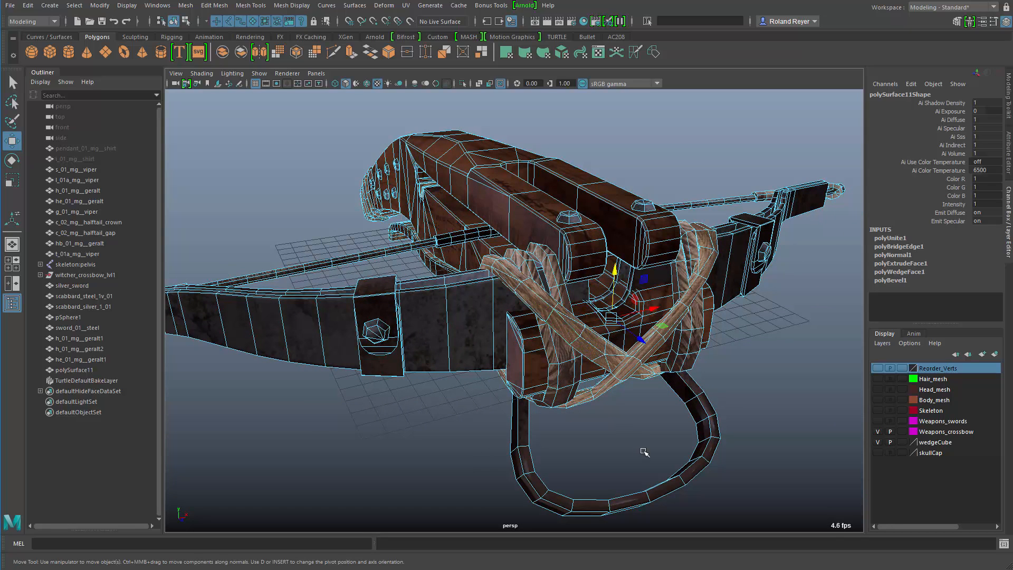
click(562, 289)
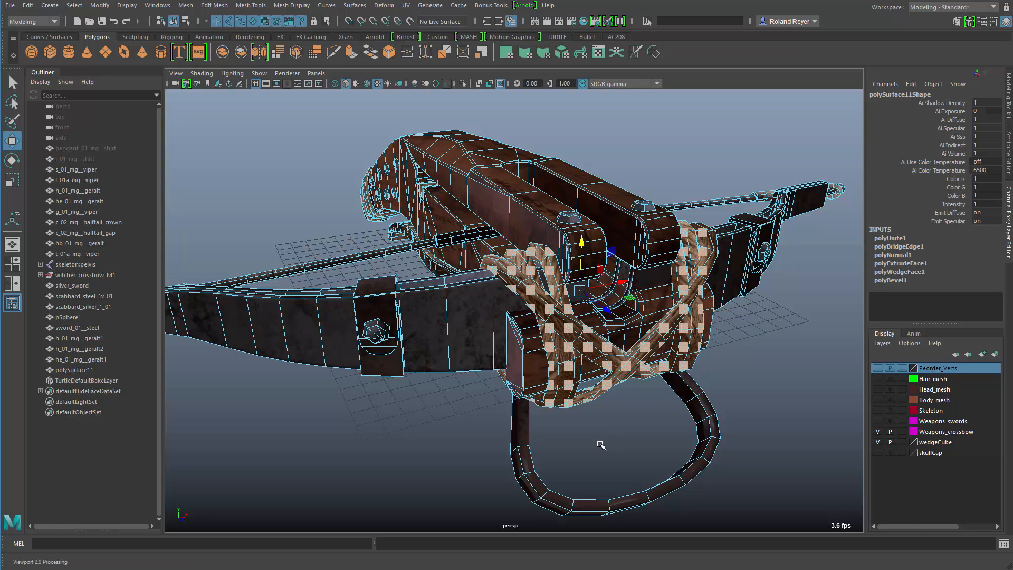
key(ctrl+h)
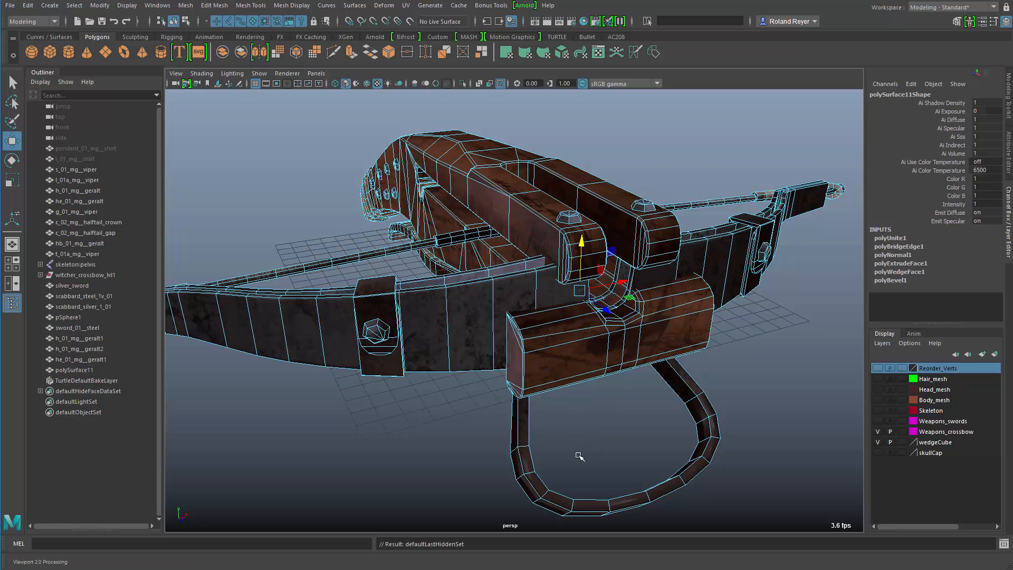
click(562, 370)
key(ctrl+h)
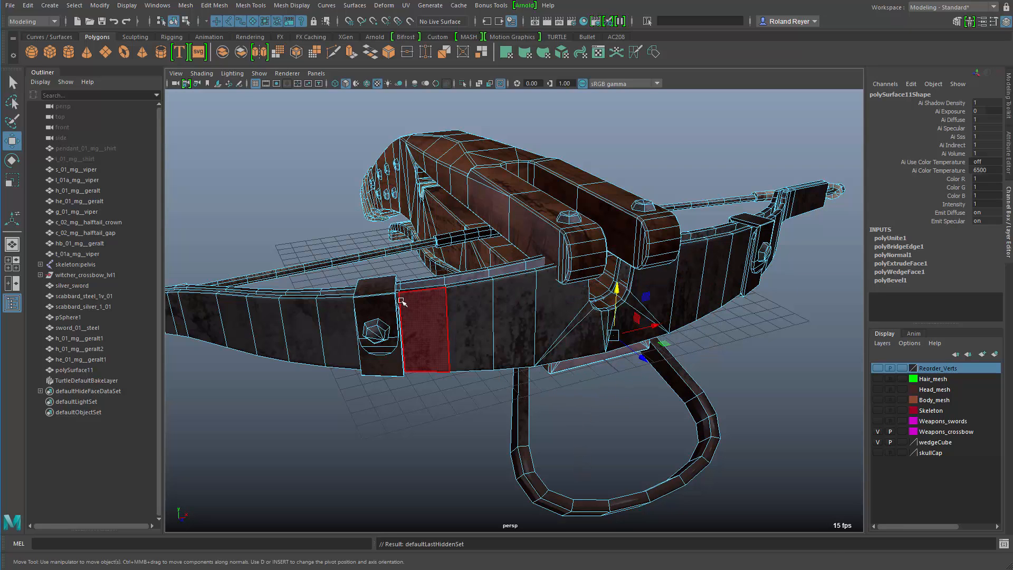
Hide the faces of the bolt, its base and the metal clamp on the near bow limb
click(379, 328)
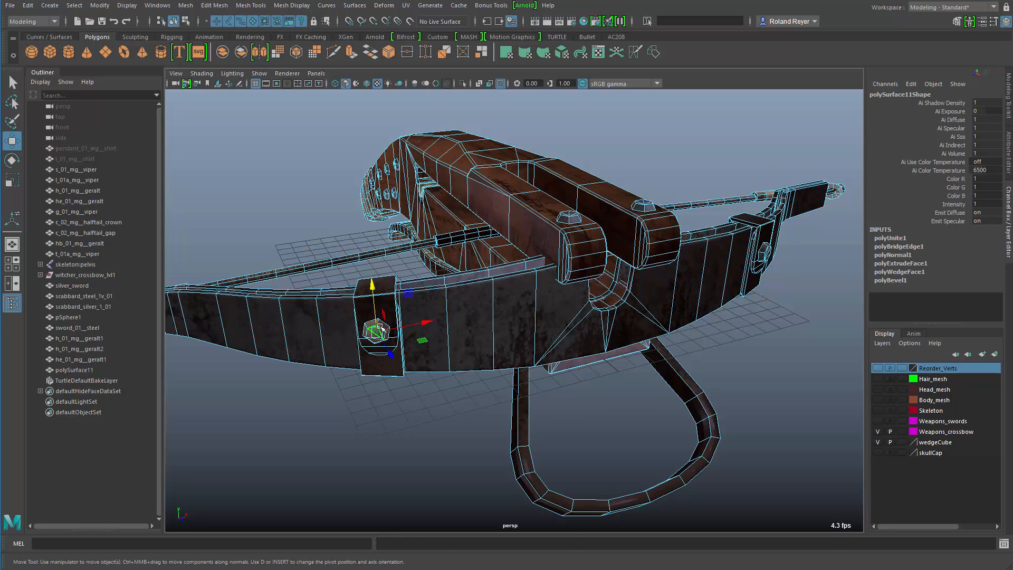
key(ctrl+h)
click(381, 332)
key(ctrl+h)
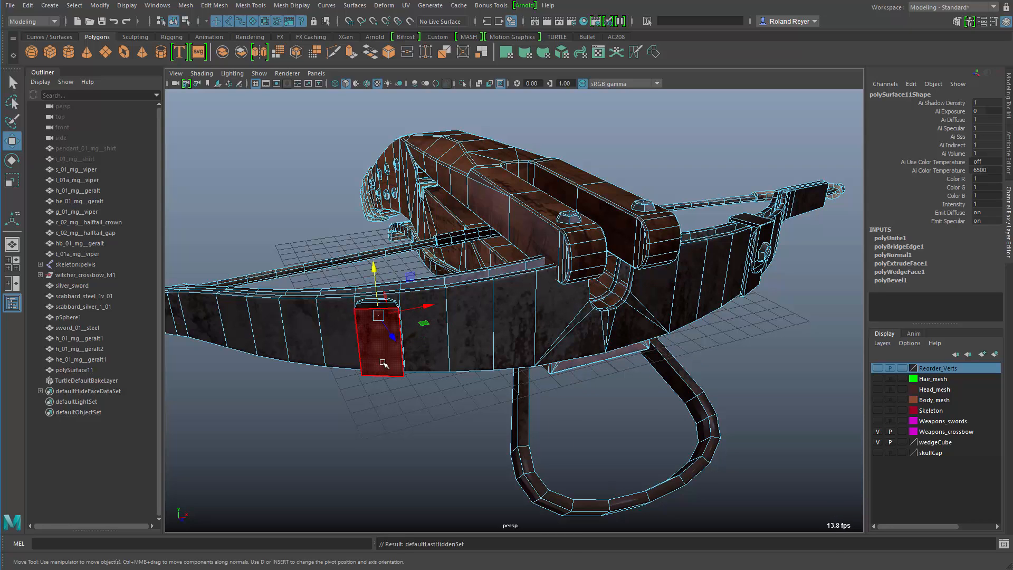
click(383, 363)
key(ctrl+h)
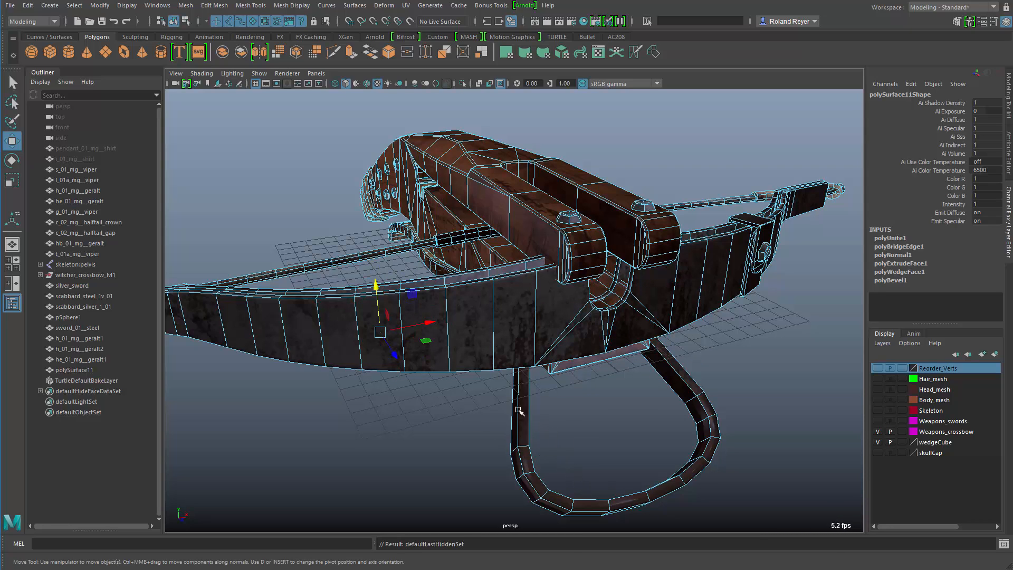
Hide the faces of the long curved trigger lever under the stock and clear the selection
alt+drag(571, 464, 566, 424)
alt+right_drag(566, 424, 480, 445)
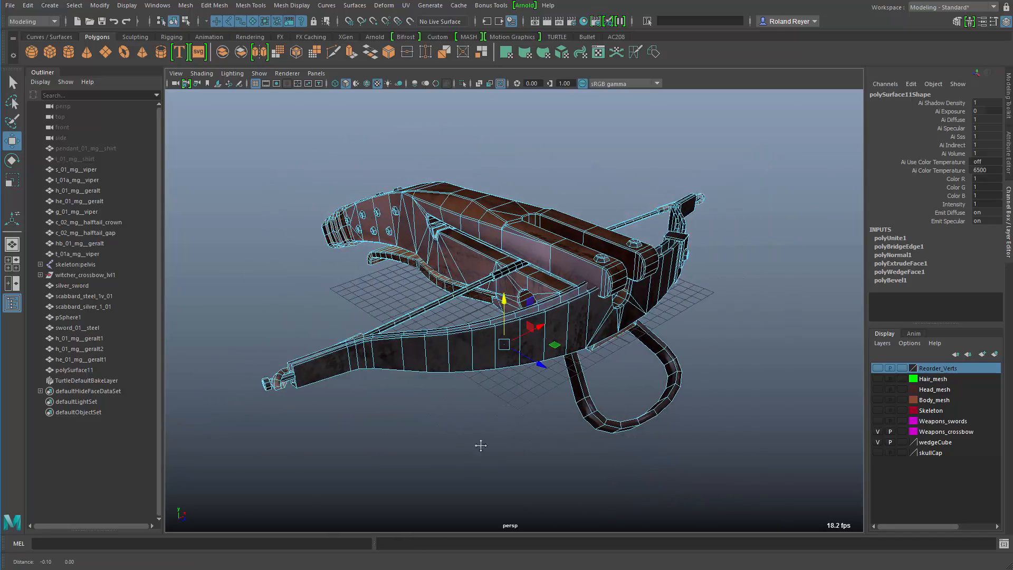
alt+drag(479, 445, 547, 434)
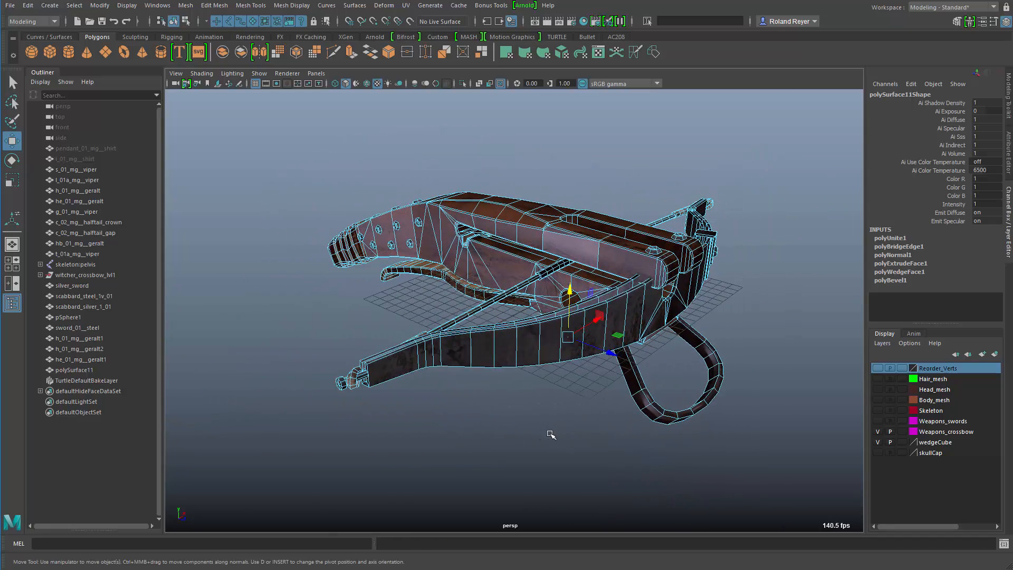
click(468, 289)
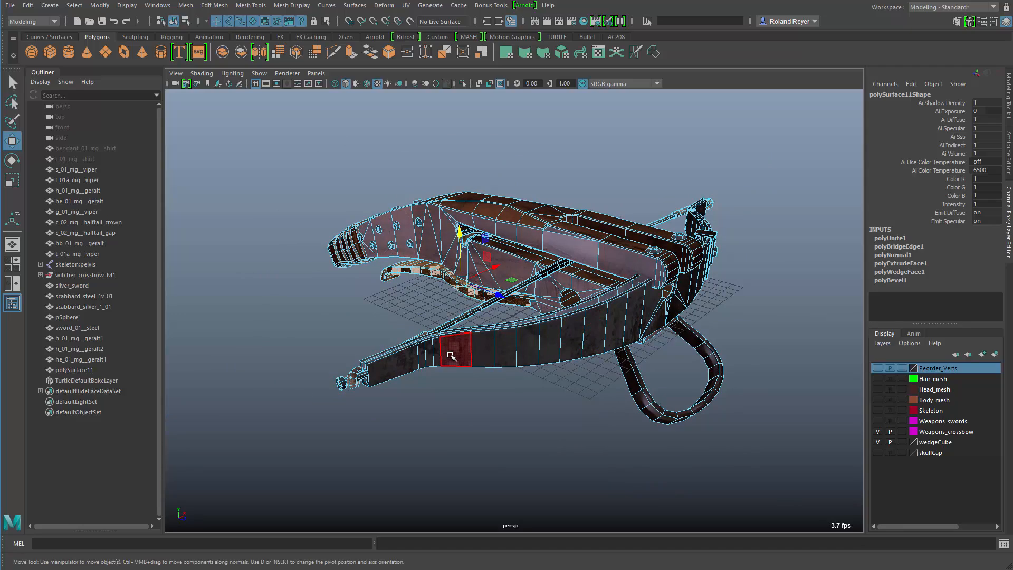
alt+drag(580, 388, 529, 401)
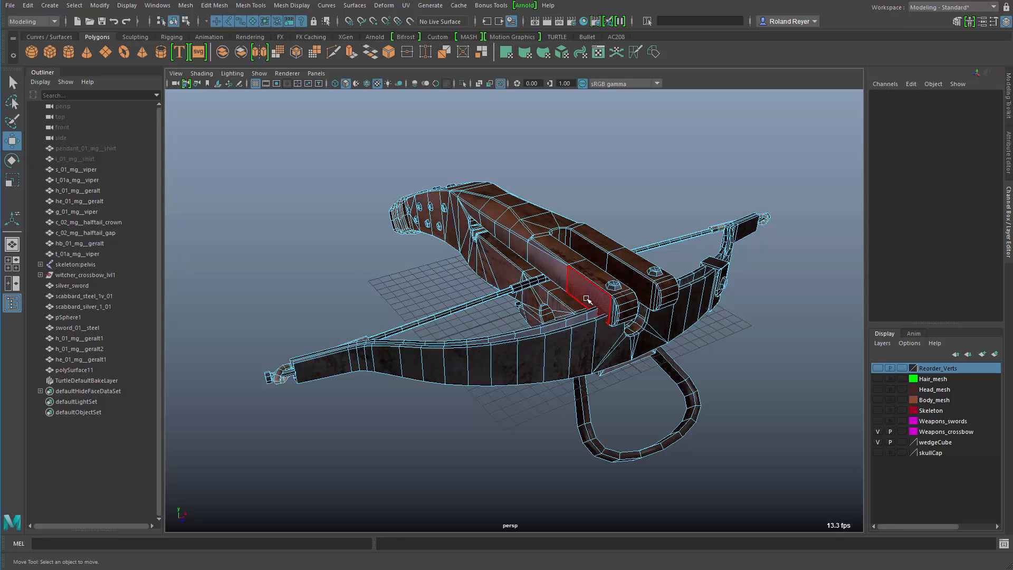
Show all hidden components of the crossbow again and return to object selection
alt+drag(452, 387, 523, 379)
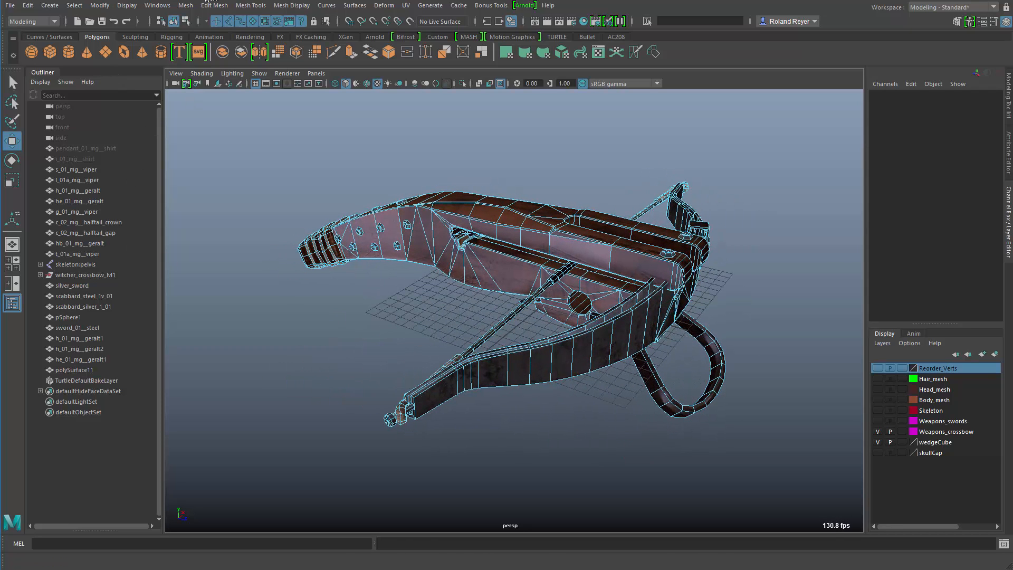
click(127, 5)
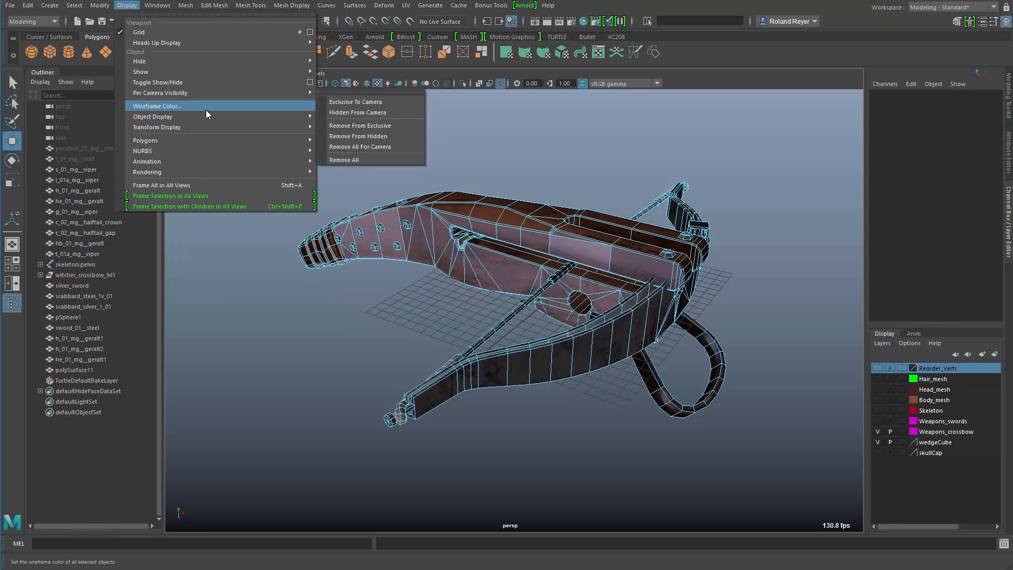
mouse_move(202, 72)
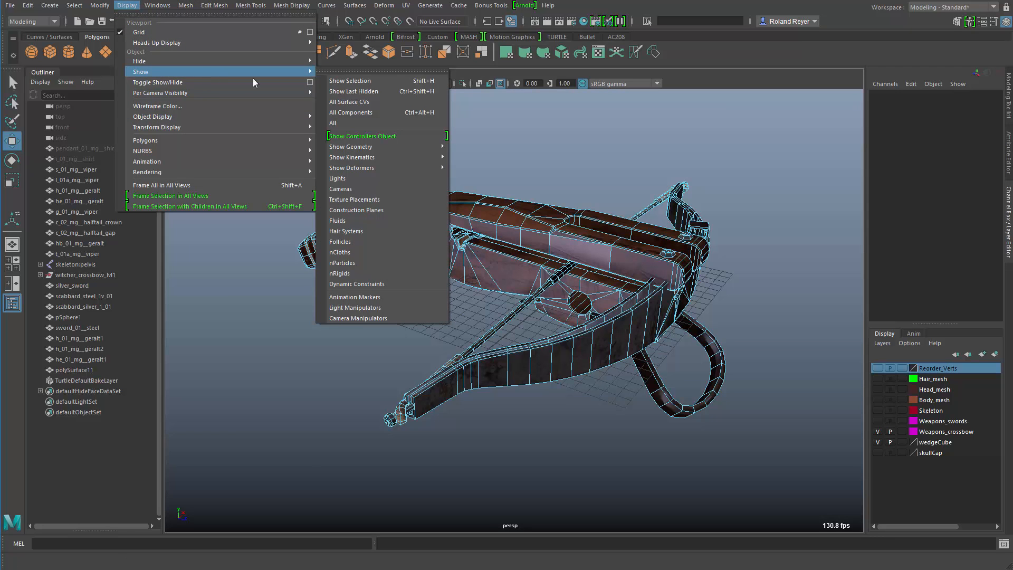
click(389, 112)
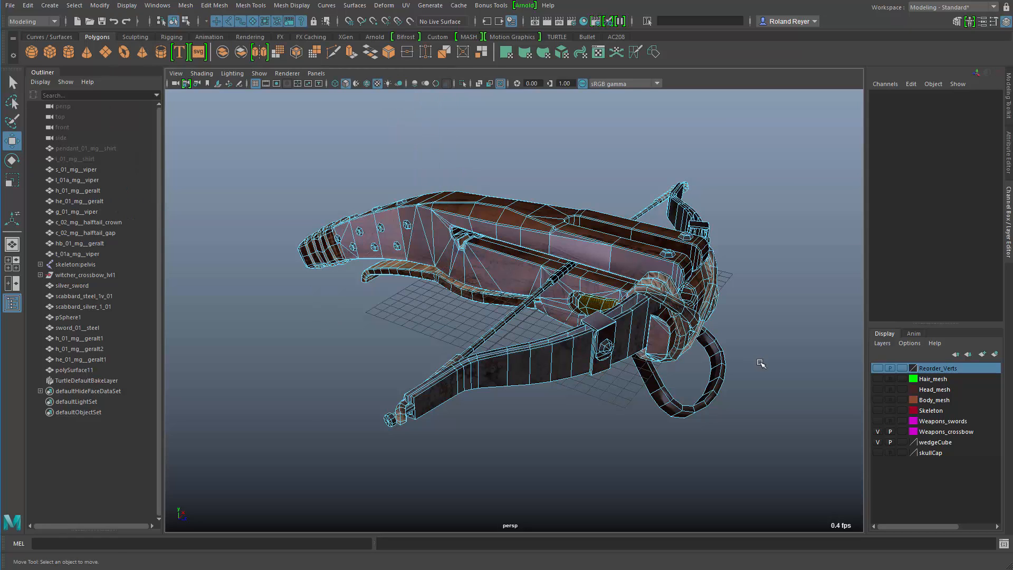
alt+drag(758, 361, 676, 395)
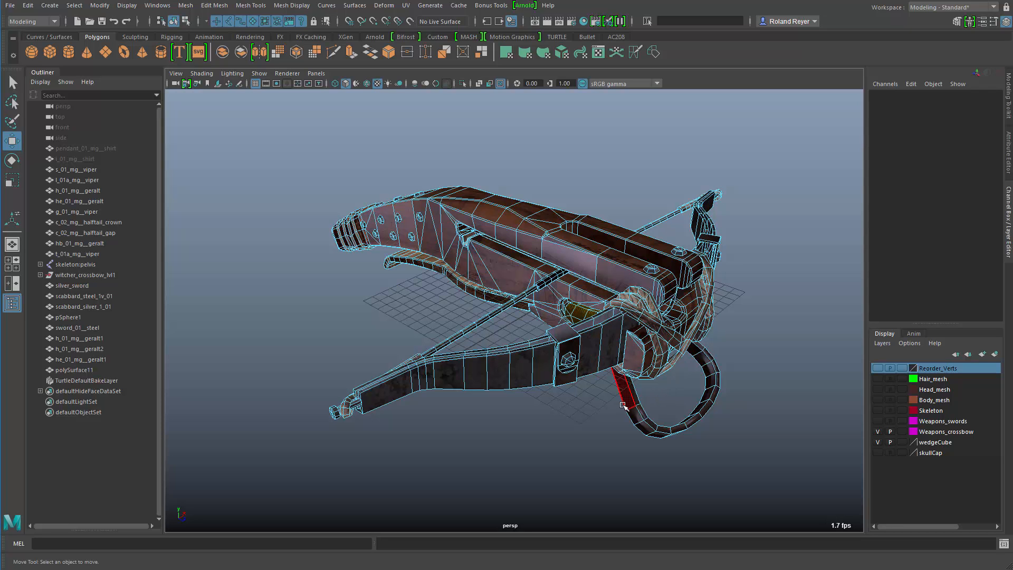
key(F8)
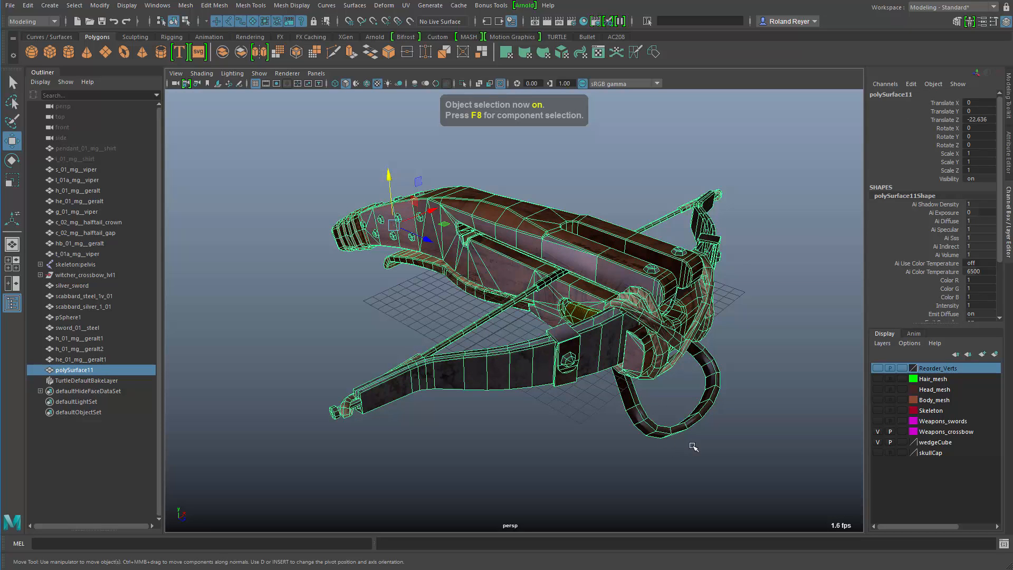
Make the Weapons_swords, Skeleton, Body_mesh, Head_mesh and Hair_mesh display layers visible alongside the crossbow
alt+right_drag(739, 458, 497, 444)
alt+middle_drag(635, 366, 621, 391)
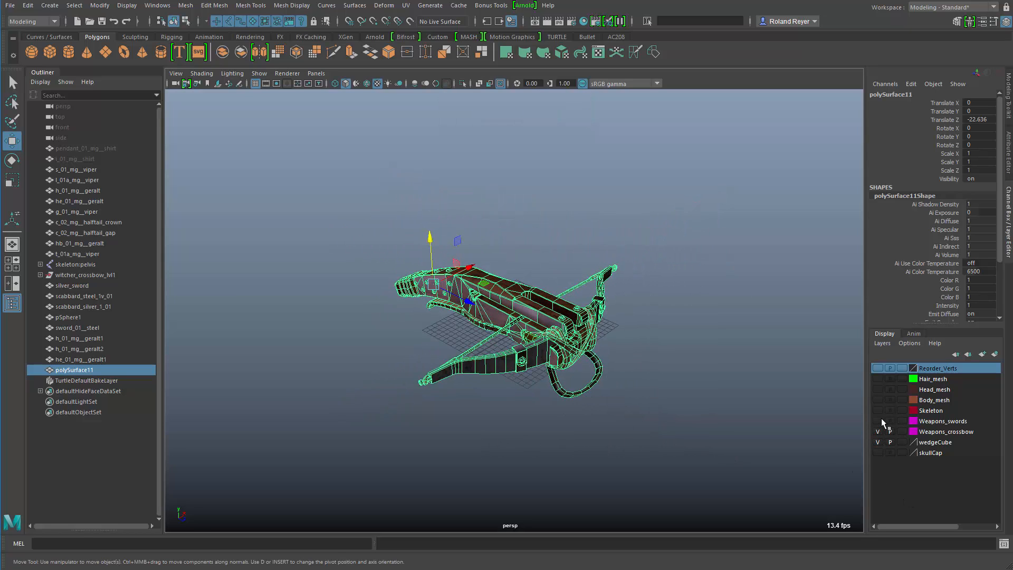
drag(877, 407, 878, 383)
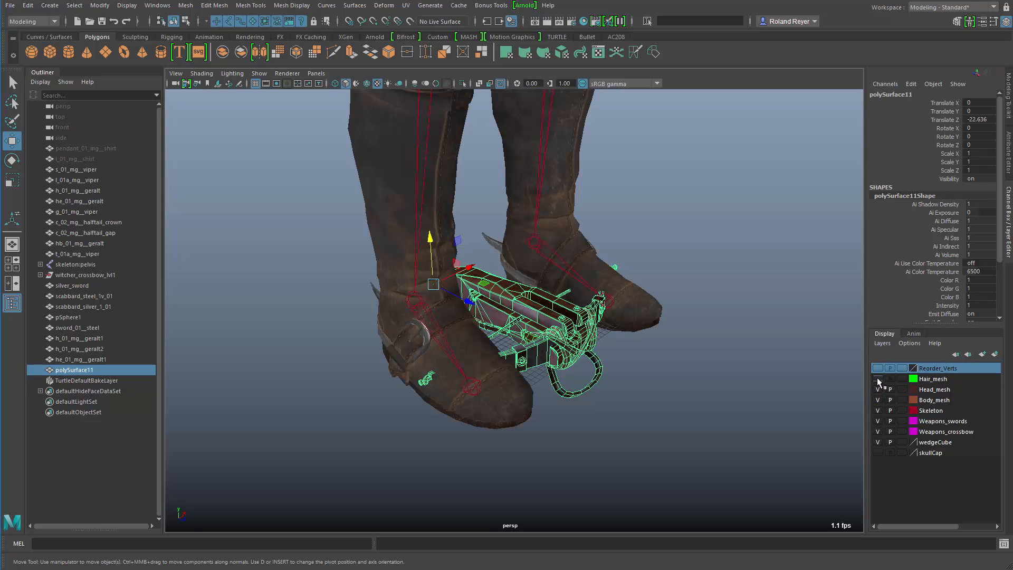
click(878, 381)
alt+right_drag(719, 398, 438, 390)
alt+drag(658, 401, 507, 354)
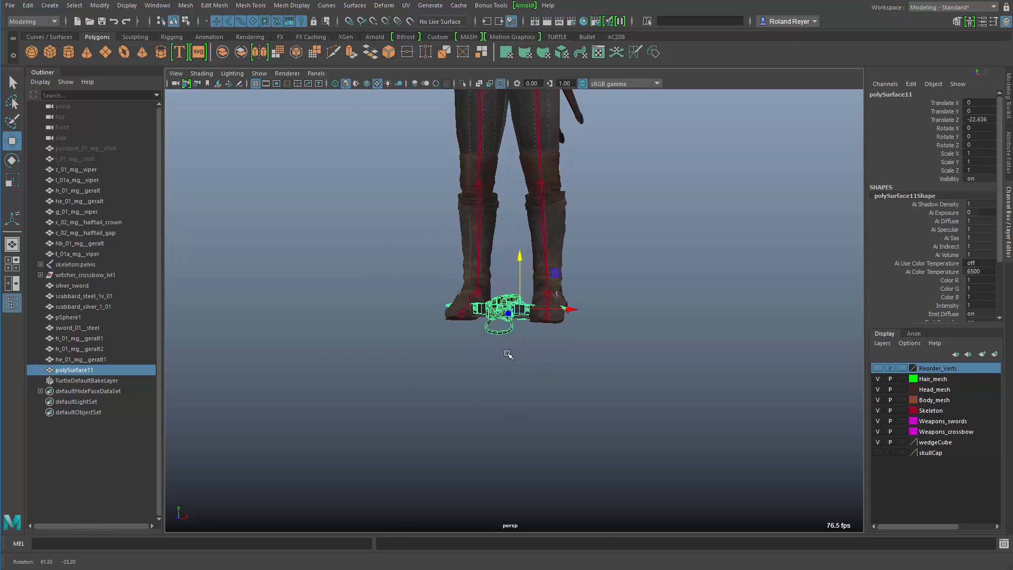
View the whole character from the front and select joint1 at the hip, followed by joint2 in the left hand
scroll(526, 255, down, 4)
alt+middle_drag(527, 255, 551, 376)
alt+drag(528, 364, 821, 334)
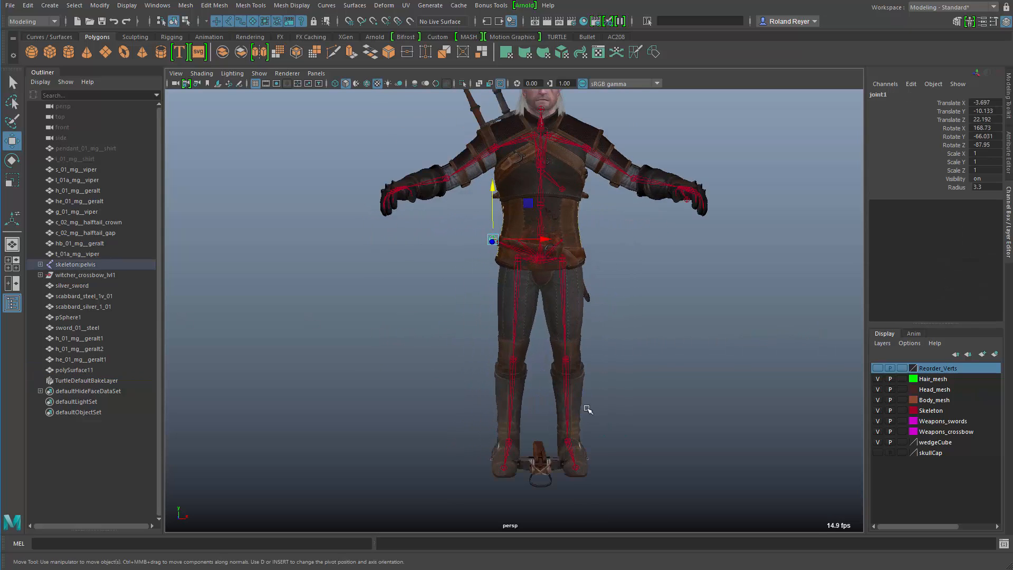
click(684, 200)
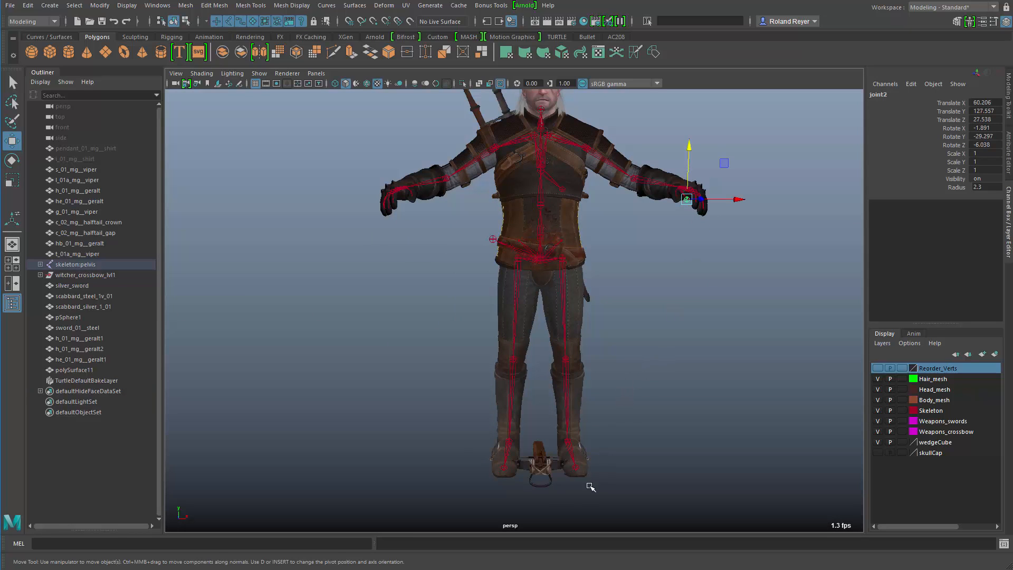
Select the crossbow at the feet and move it freely to a spot beside the character's left hand
click(527, 448)
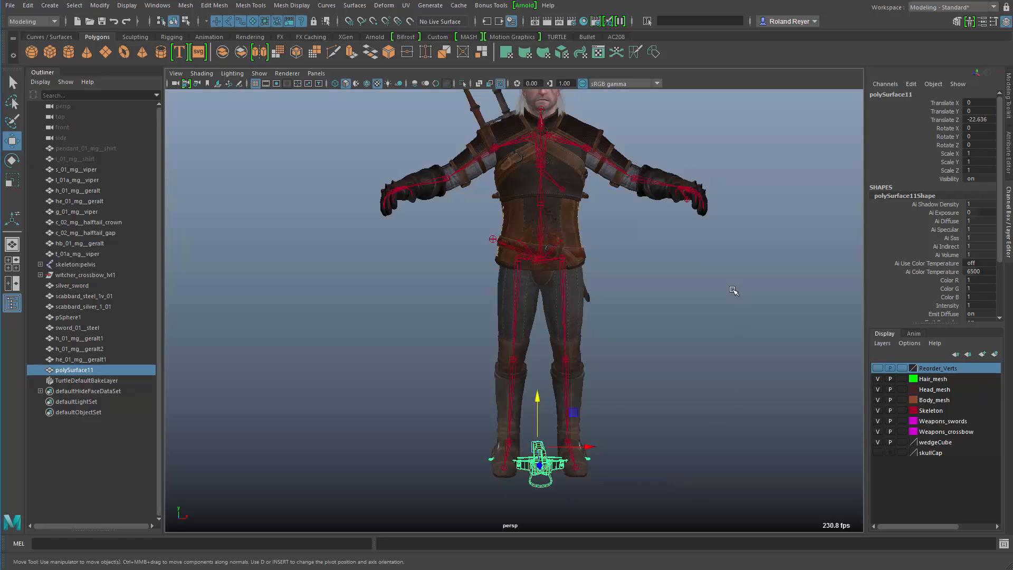
click(686, 200)
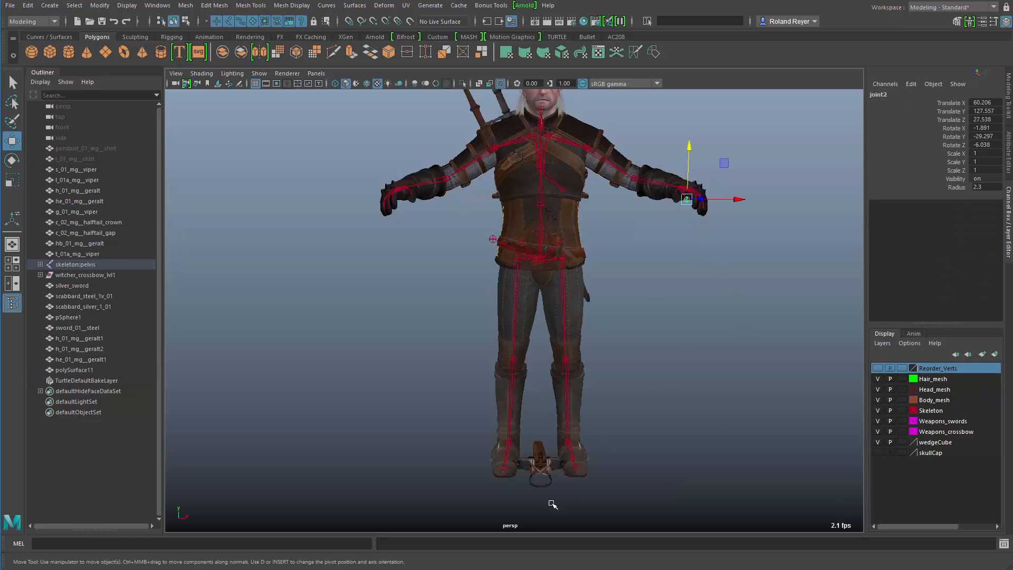
click(543, 473)
drag(541, 467, 688, 290)
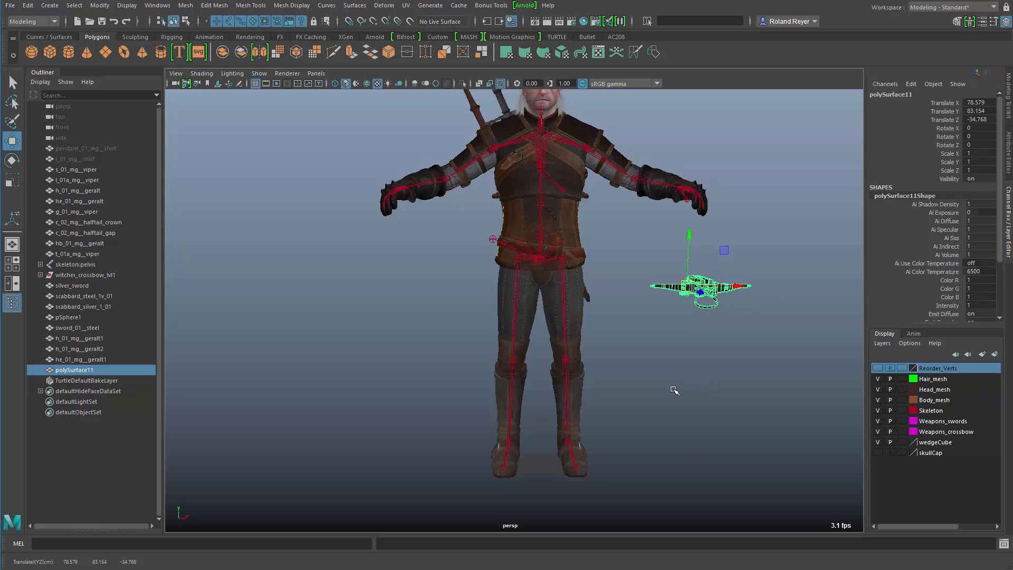
alt+drag(668, 381, 731, 301)
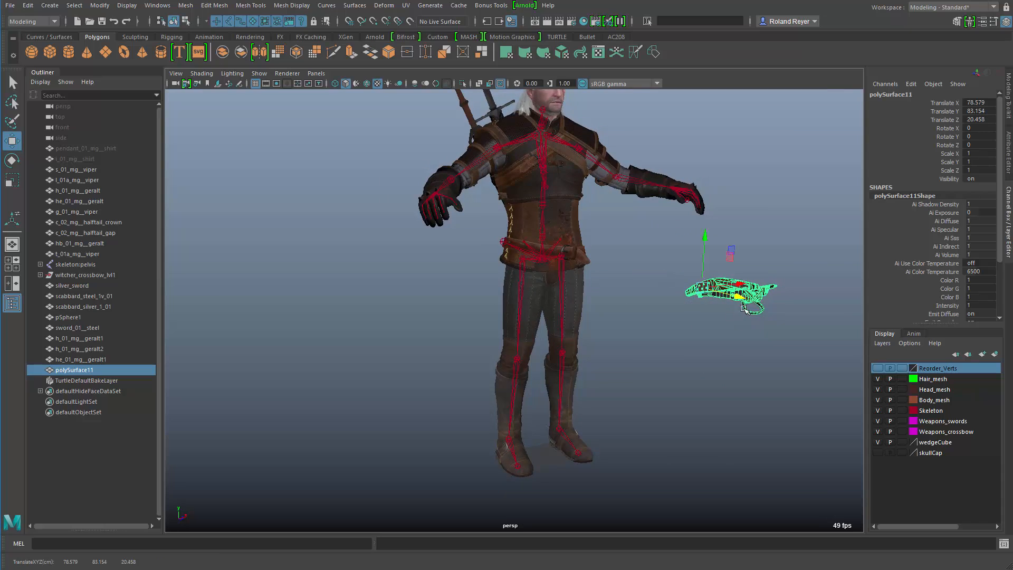
Match the crossbow's translation to joint2 in the left hand, keeping the Match Transformations commands in a floating window
click(694, 207)
click(100, 6)
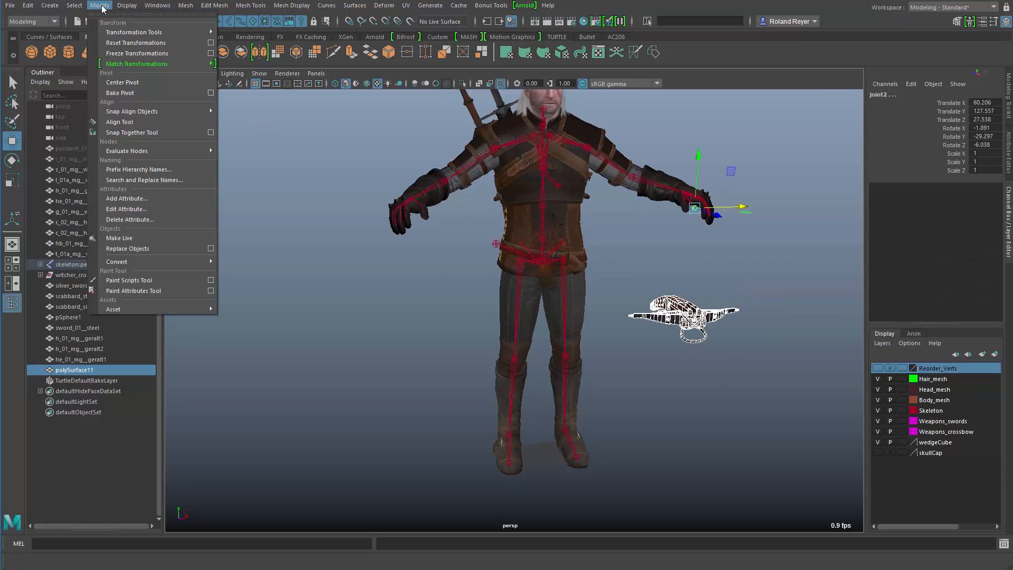
mouse_move(152, 64)
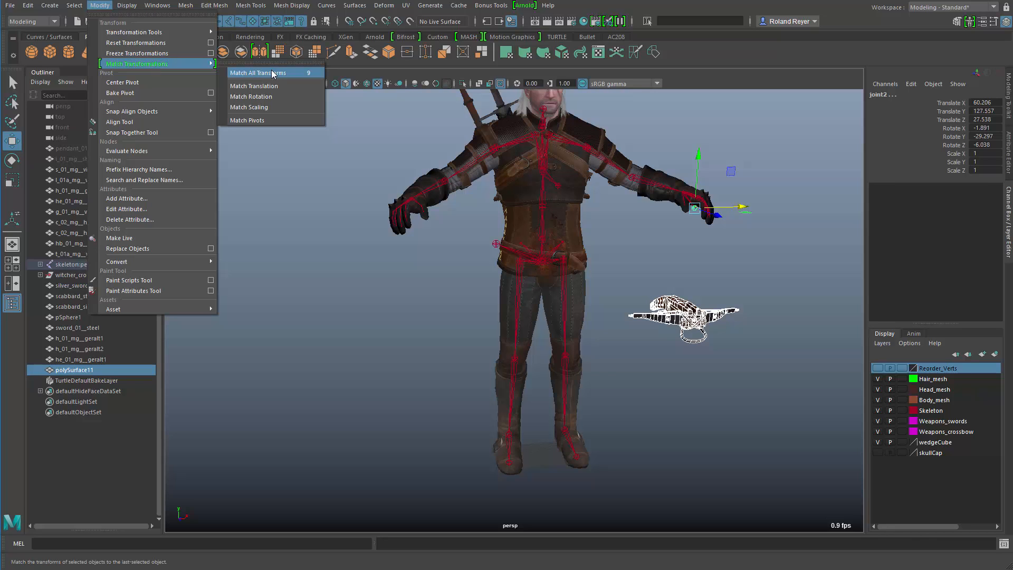
click(258, 66)
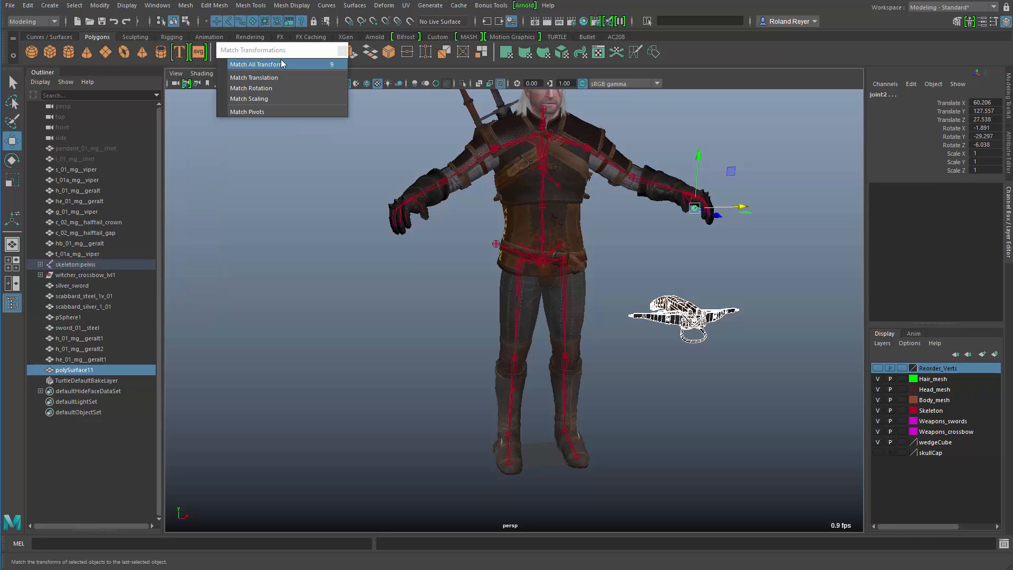
drag(259, 69, 476, 231)
click(491, 258)
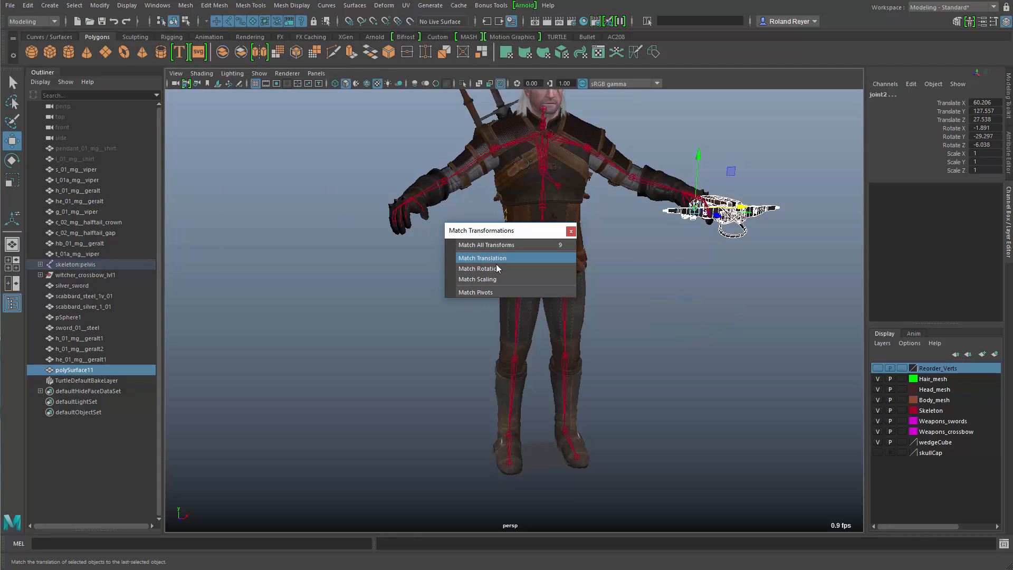
Match the crossbow's rotation to joint2 in the left hand and apply Match All Transforms to the pair
scroll(699, 405, up, 5)
scroll(816, 272, down, 4)
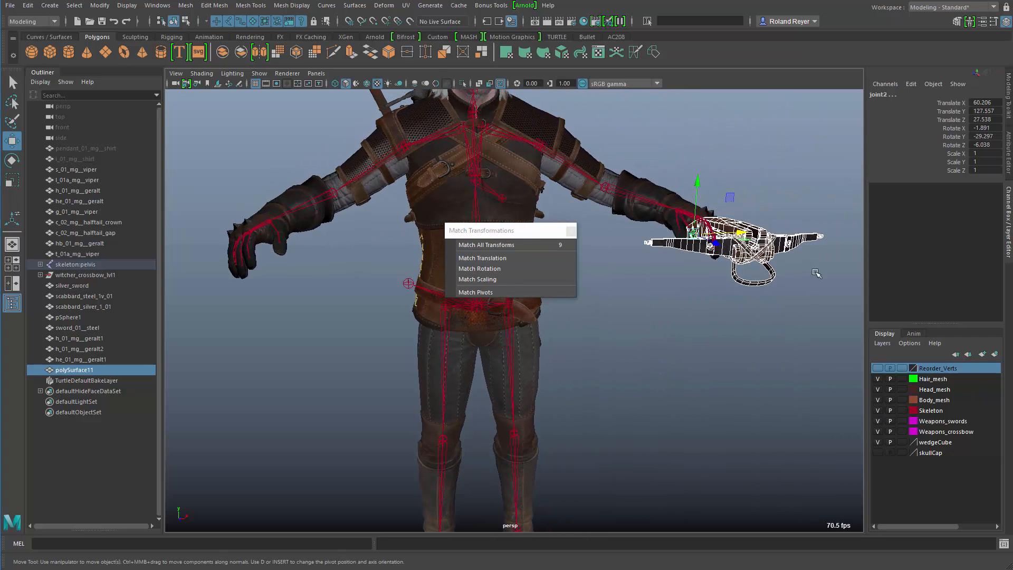
click(479, 270)
alt+drag(640, 385, 623, 369)
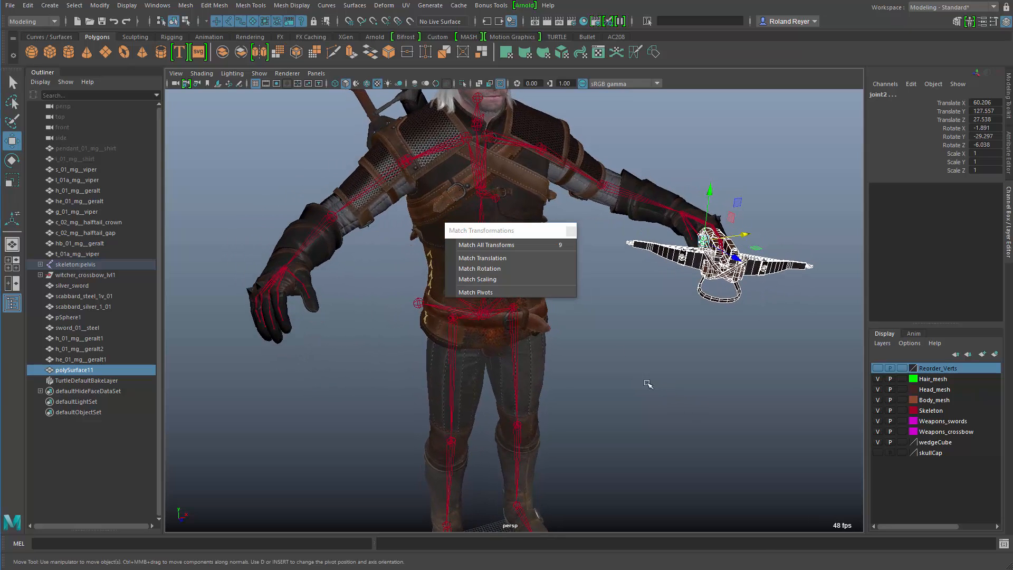
click(477, 244)
alt+drag(767, 346, 660, 349)
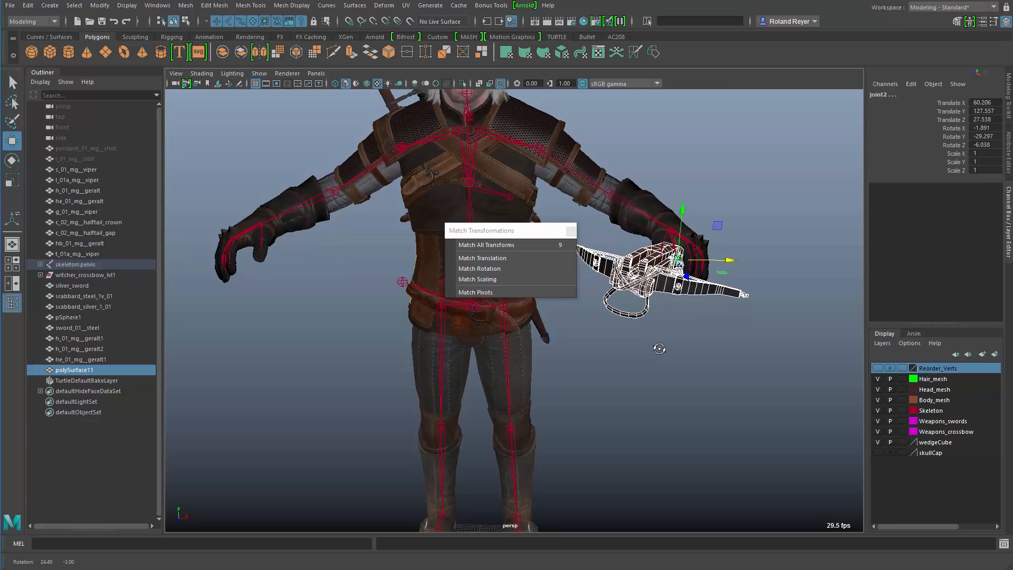
Move the Match Transformations window clear of the character and match all of the crossbow's transforms to joint3 on the back
drag(515, 230, 867, 323)
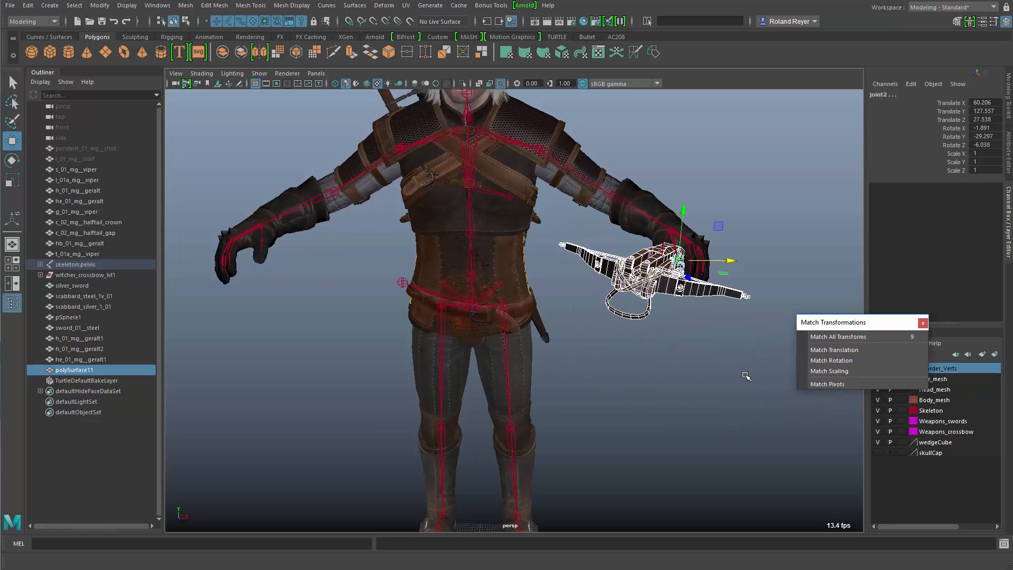
alt+drag(746, 376, 547, 203)
shift+click(549, 201)
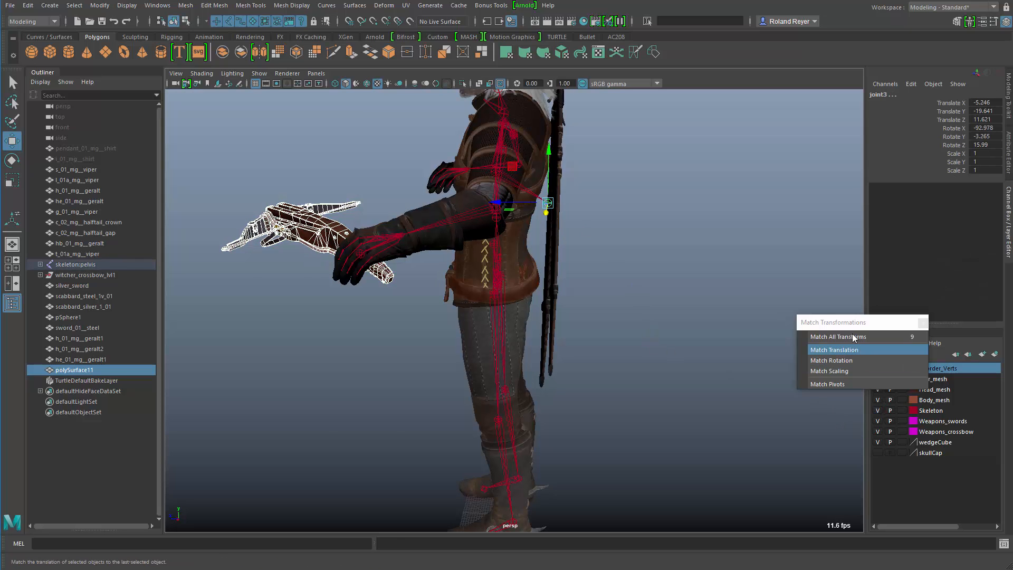
click(839, 337)
alt+middle_drag(594, 330, 563, 425)
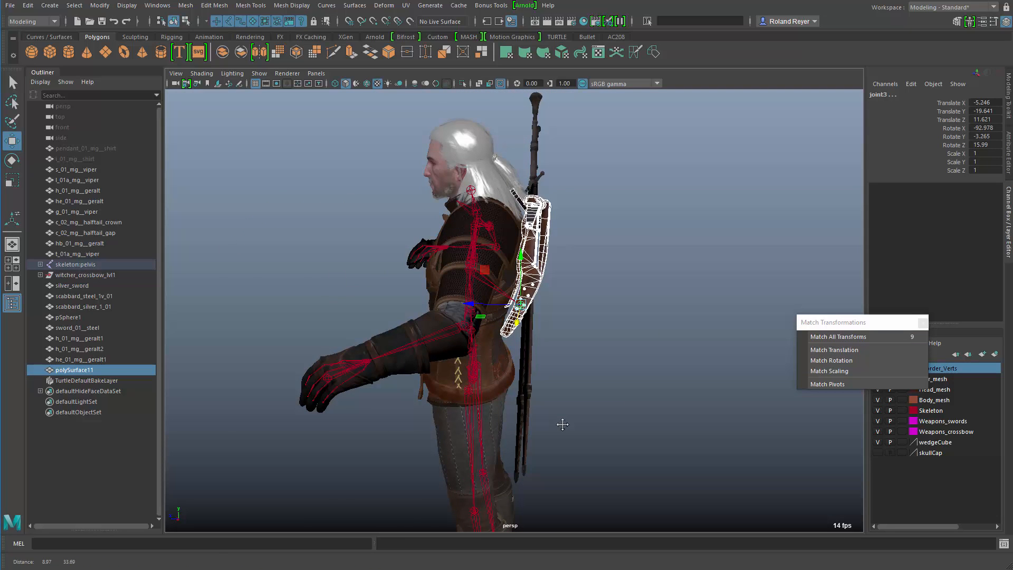
alt+drag(562, 424, 556, 400)
Try to match all transforms of the silver sword to joint1 at the hip
click(603, 163)
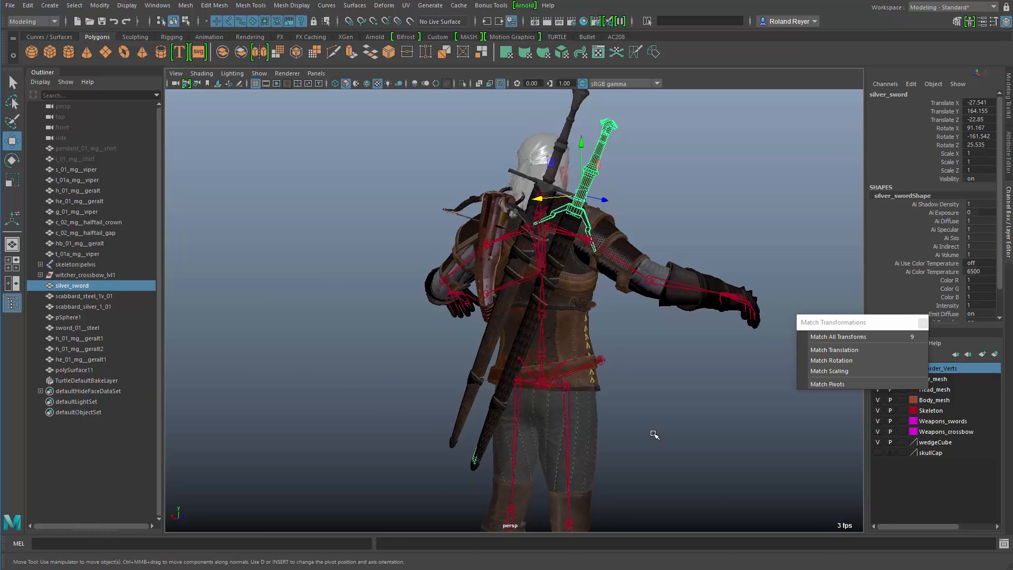
shift+click(601, 361)
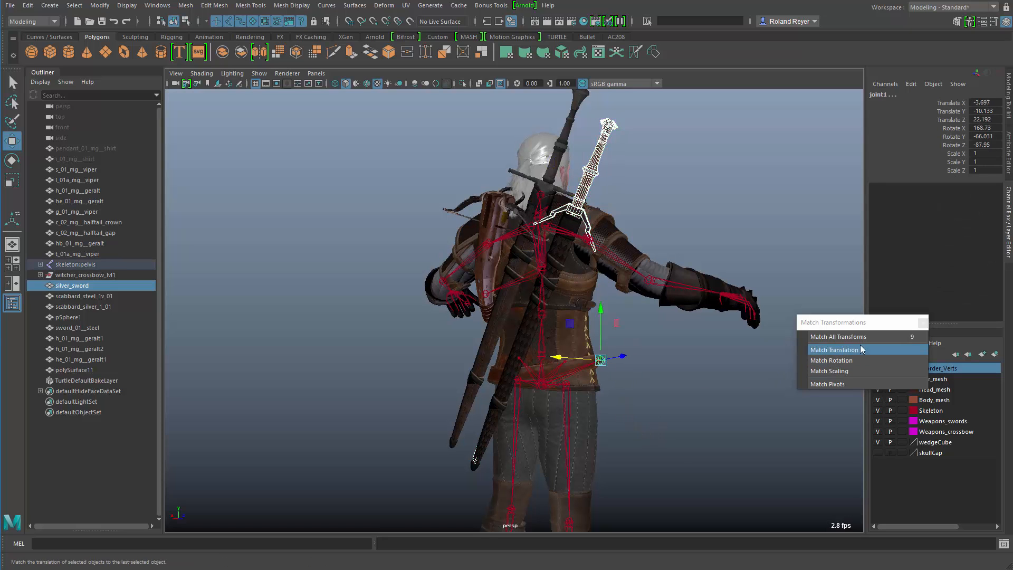
click(838, 337)
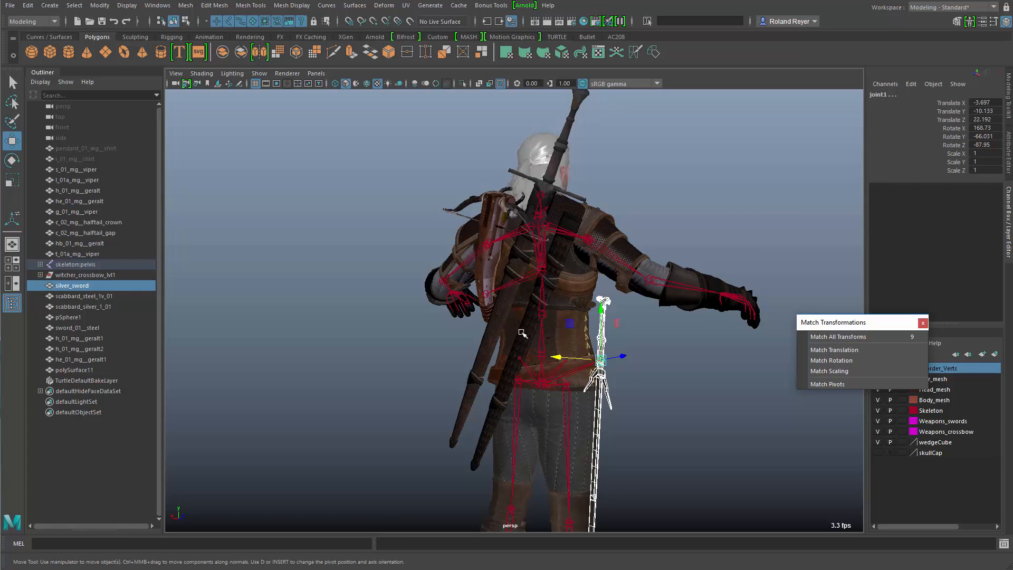
Try to match all transforms of the silver sword's scabbard to joint1 at the hip and check it from the side
click(522, 333)
shift+click(589, 273)
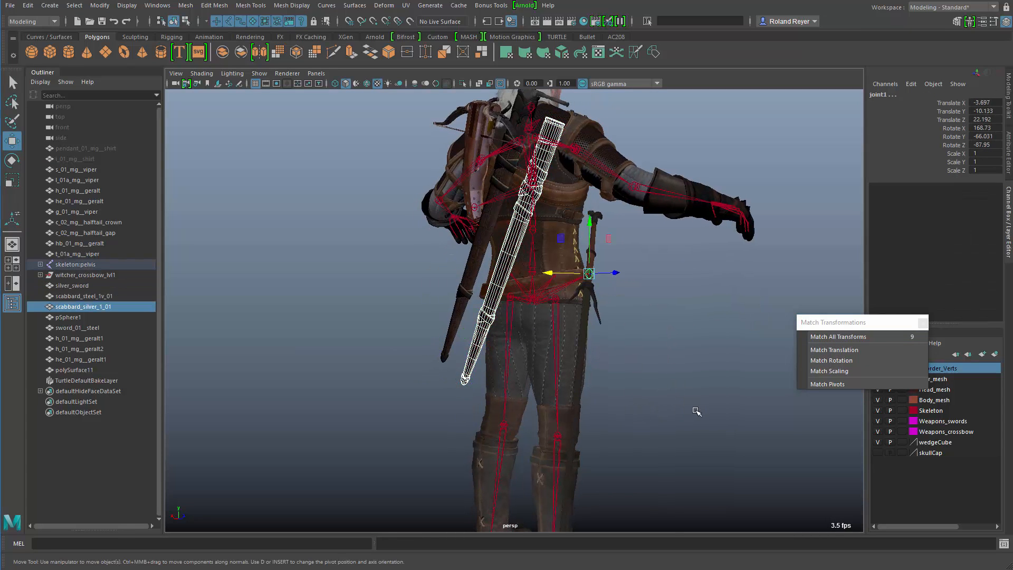
key(9)
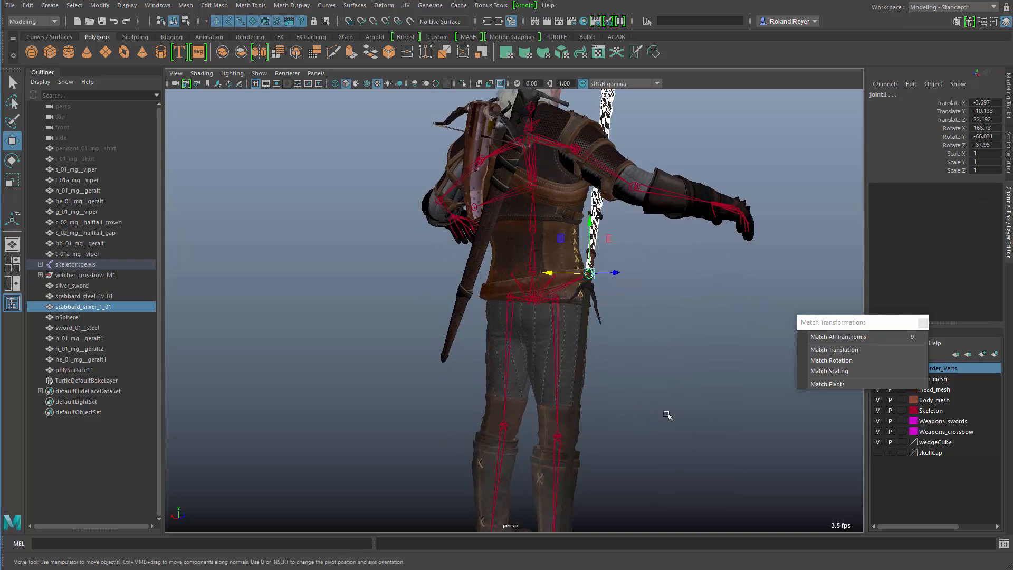
alt+drag(716, 415, 640, 405)
alt+right_drag(640, 405, 623, 421)
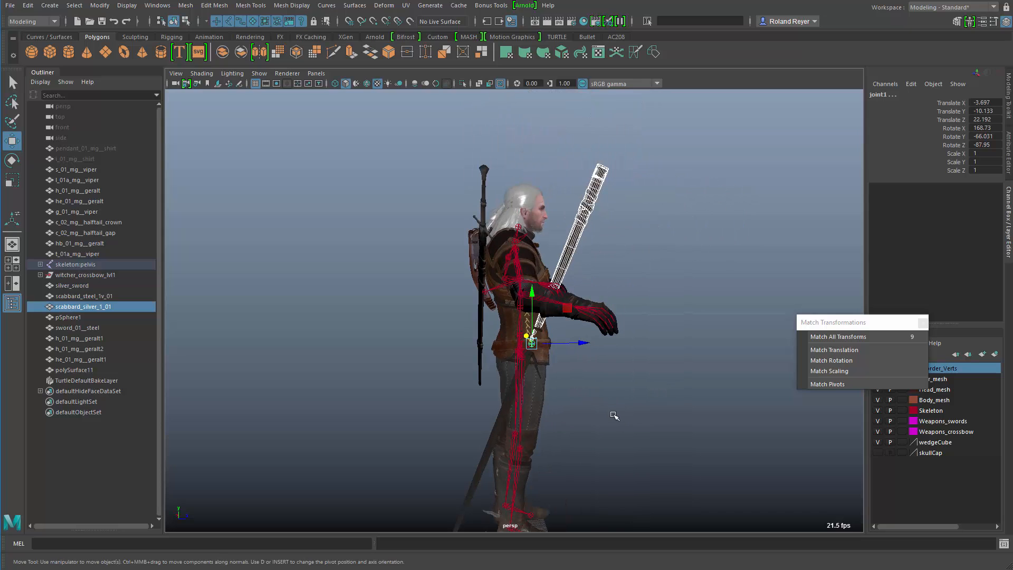
Undo the matching of the silver sword and its scabbard to the hip joint
key(ctrl+z)
key(ctrl+z)
key(ctrl+z)
key(ctrl+z)
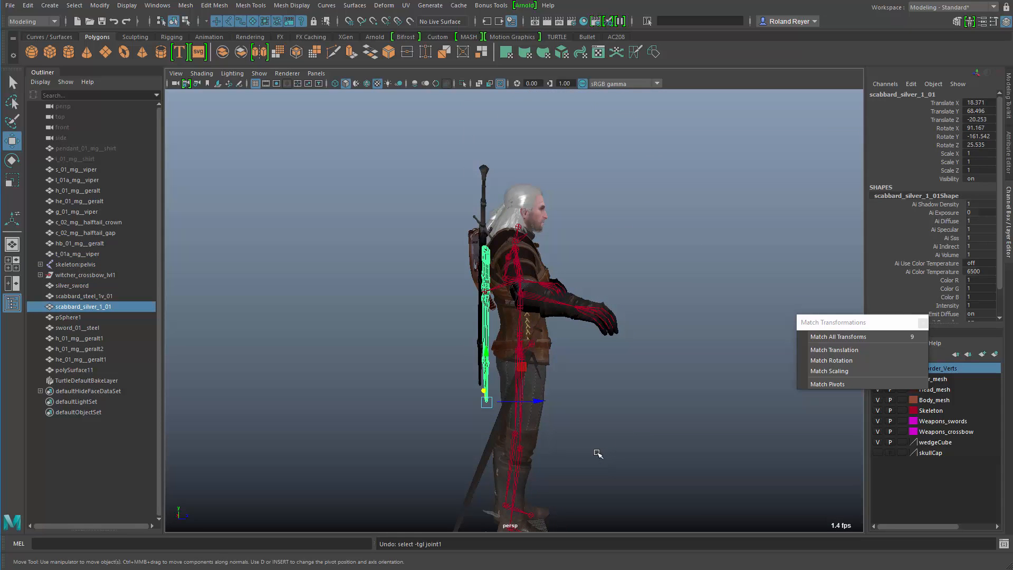
alt+drag(592, 455, 594, 401)
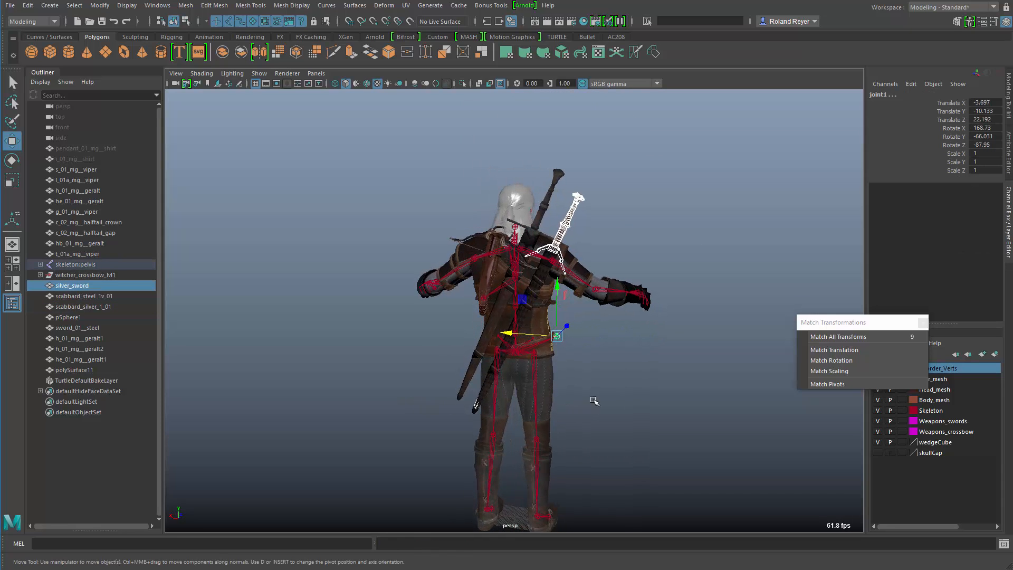
Compare the pivots of the silver scabbard and silver sword, and match the scabbard's pivot to the sword's with Match Pivots
click(537, 308)
key(f)
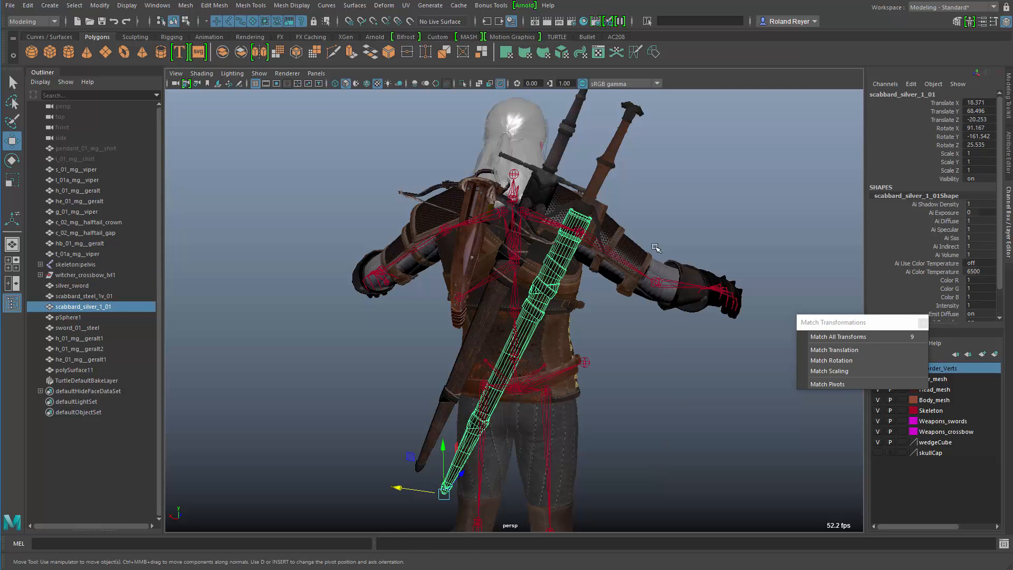
click(623, 139)
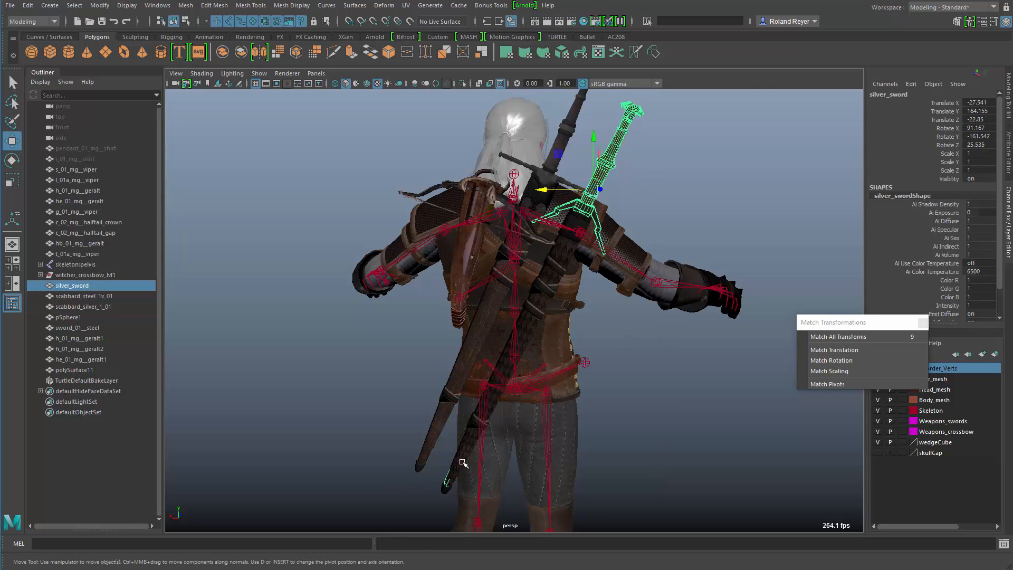
click(537, 316)
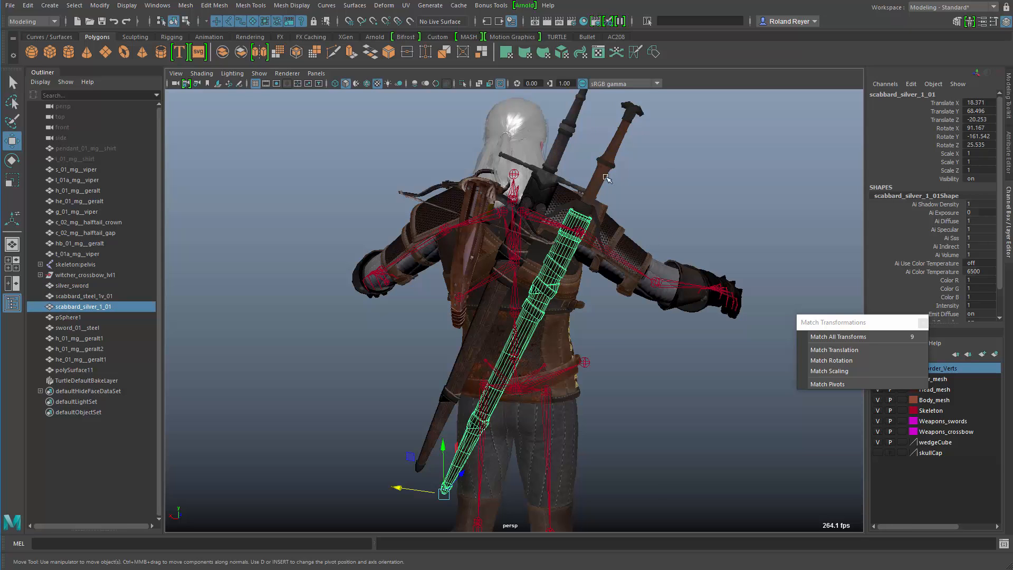
shift+click(610, 148)
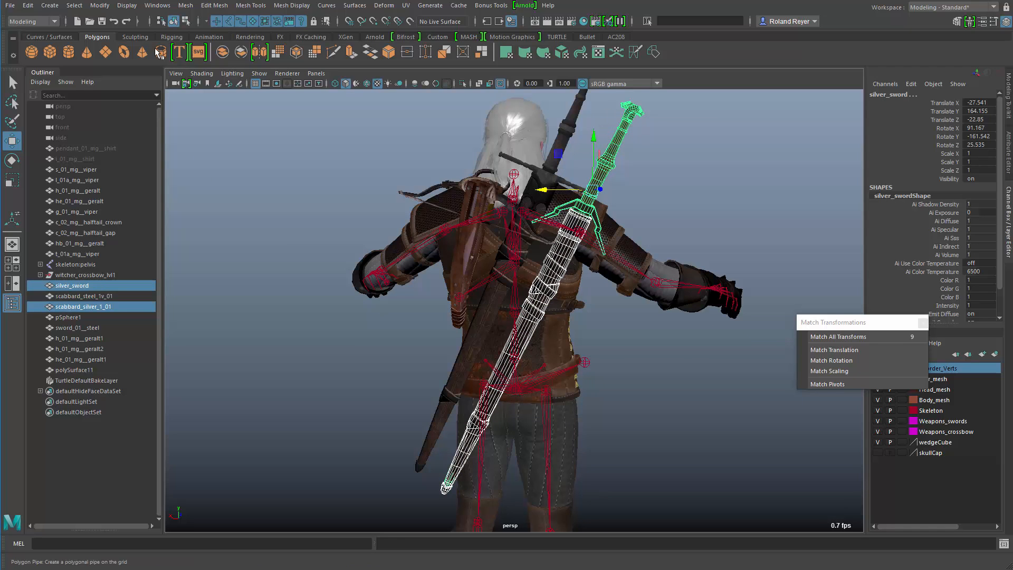
click(90, 6)
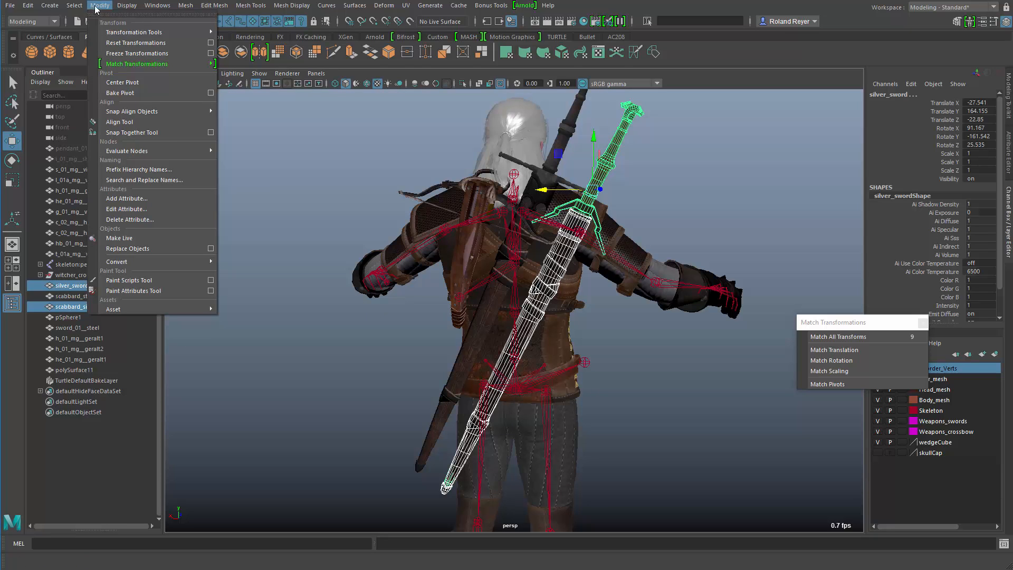
mouse_move(129, 64)
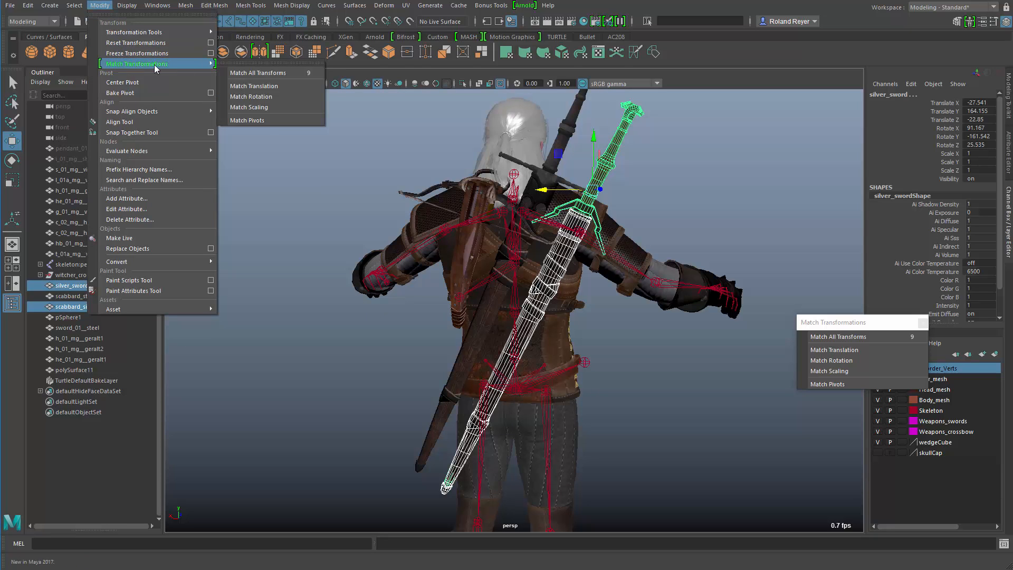
click(264, 120)
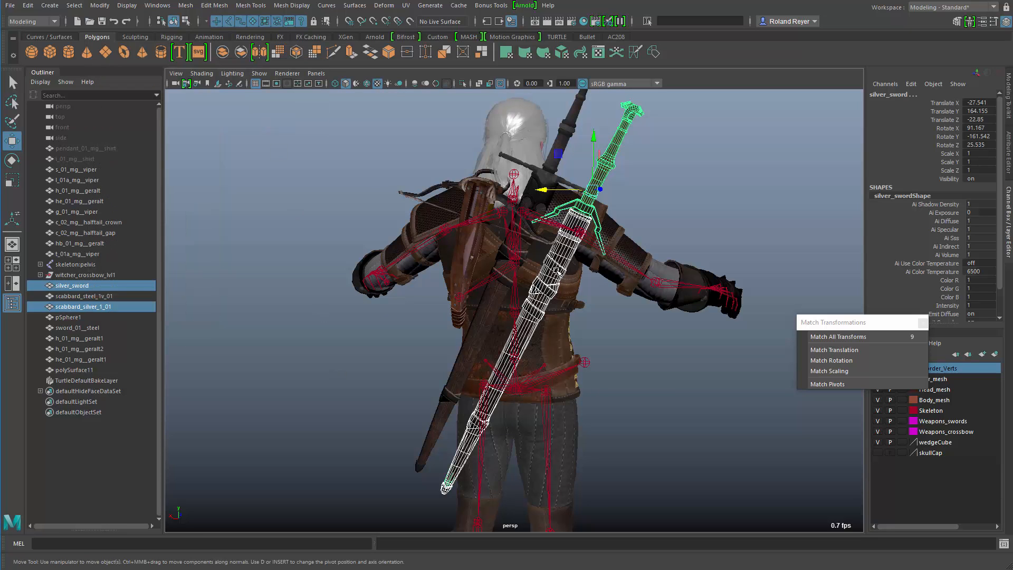
Match all transforms of the silver scabbard and silver sword together to joint1 at the hip
click(557, 271)
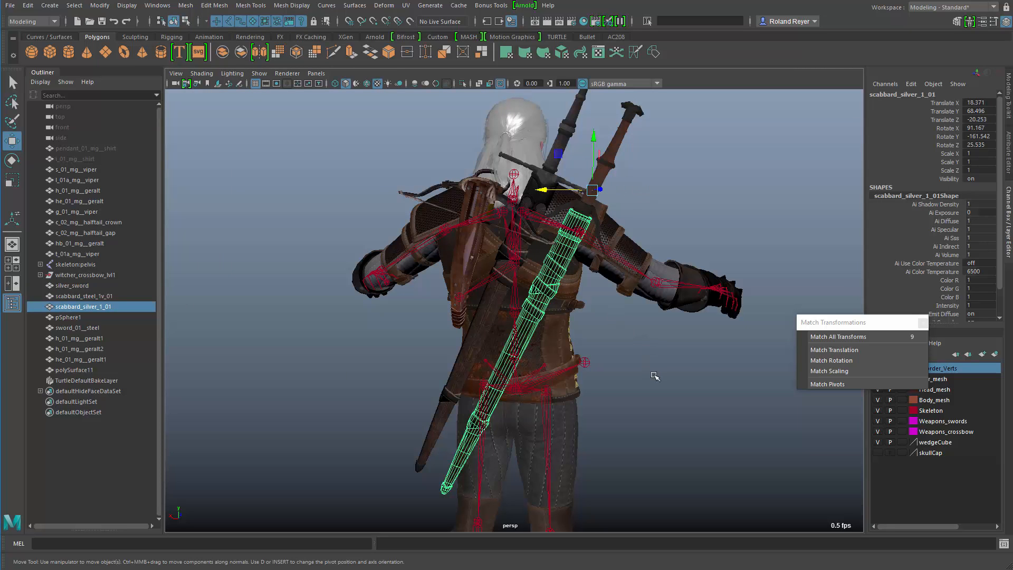
shift+click(607, 152)
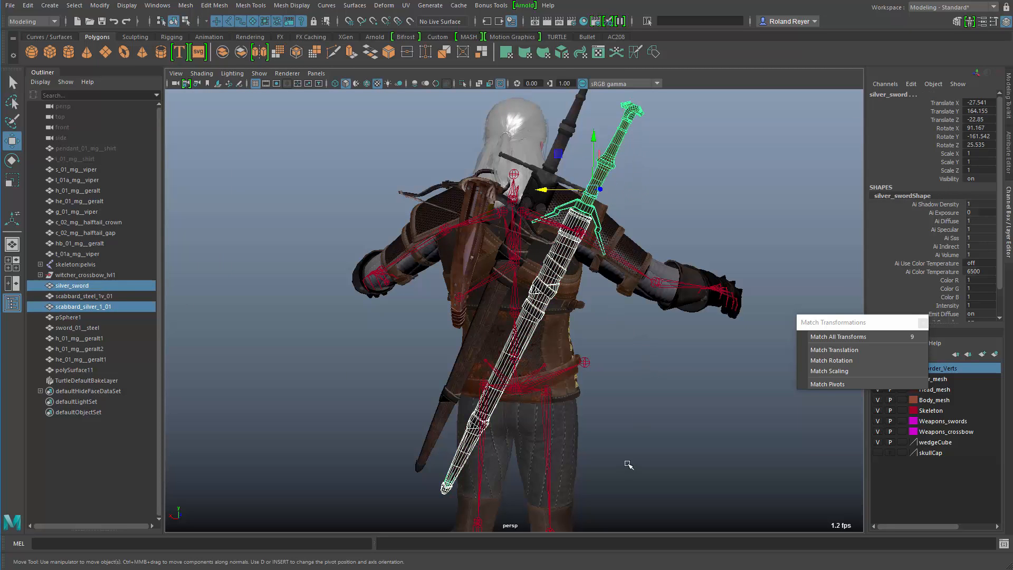
shift+click(586, 362)
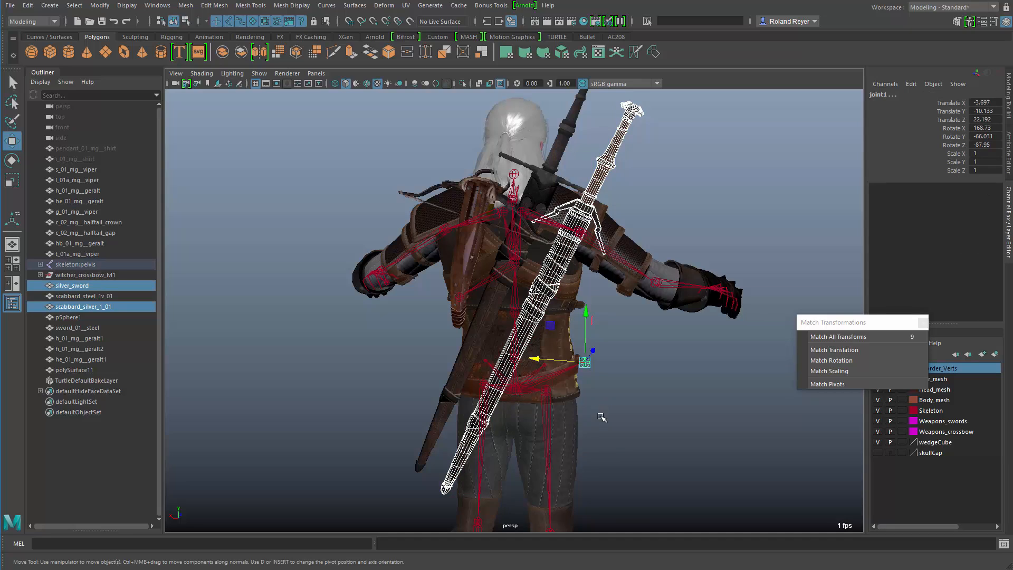
alt+drag(602, 417, 638, 437)
alt+right_drag(524, 393, 566, 311)
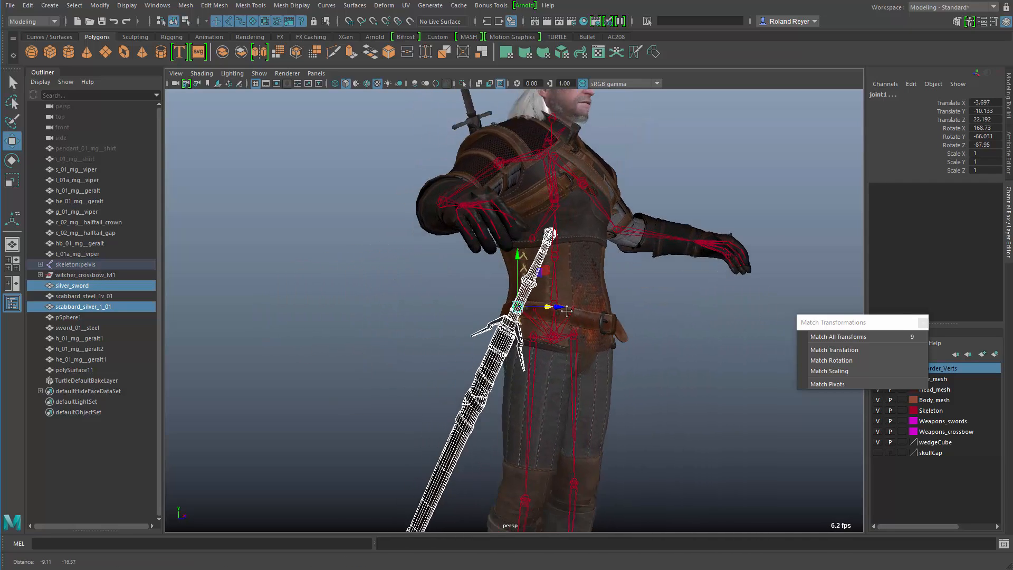
alt+middle_drag(566, 310, 594, 277)
alt+drag(715, 394, 671, 412)
alt+right_drag(672, 412, 603, 368)
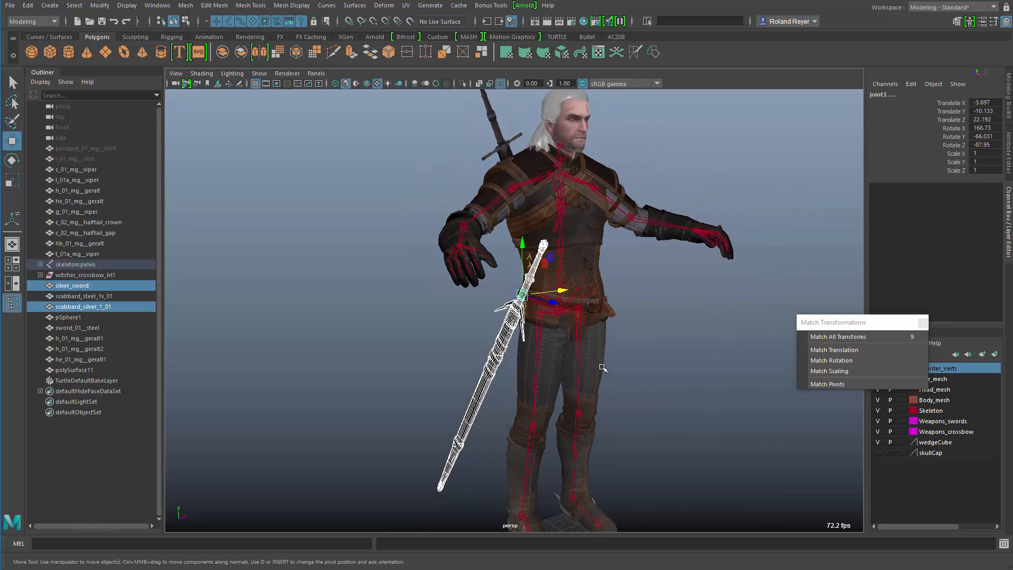
alt+drag(603, 367, 596, 373)
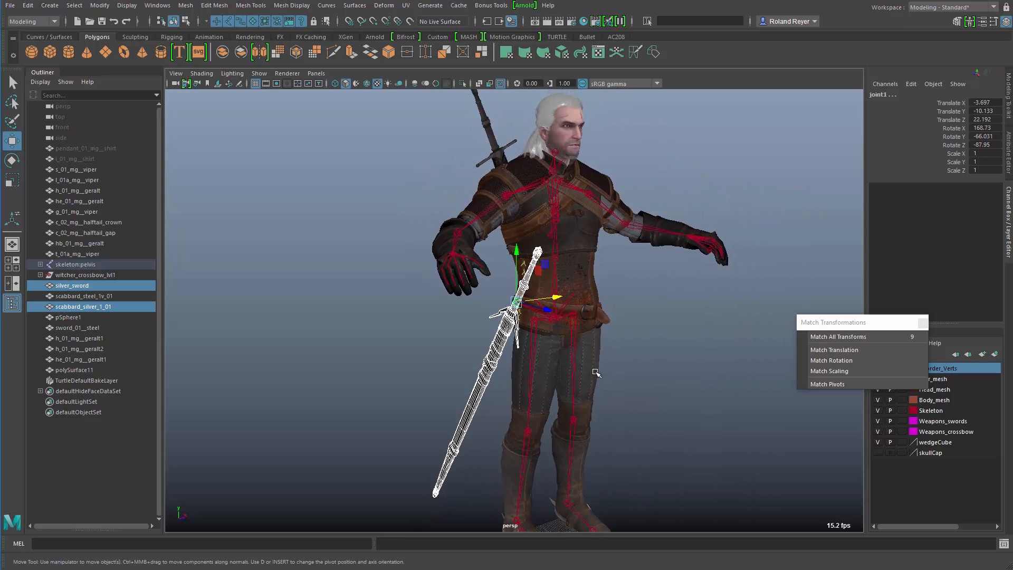
Close the floating Match Transformations window, clear the selection and view the whole character with the sheathed sword
click(922, 322)
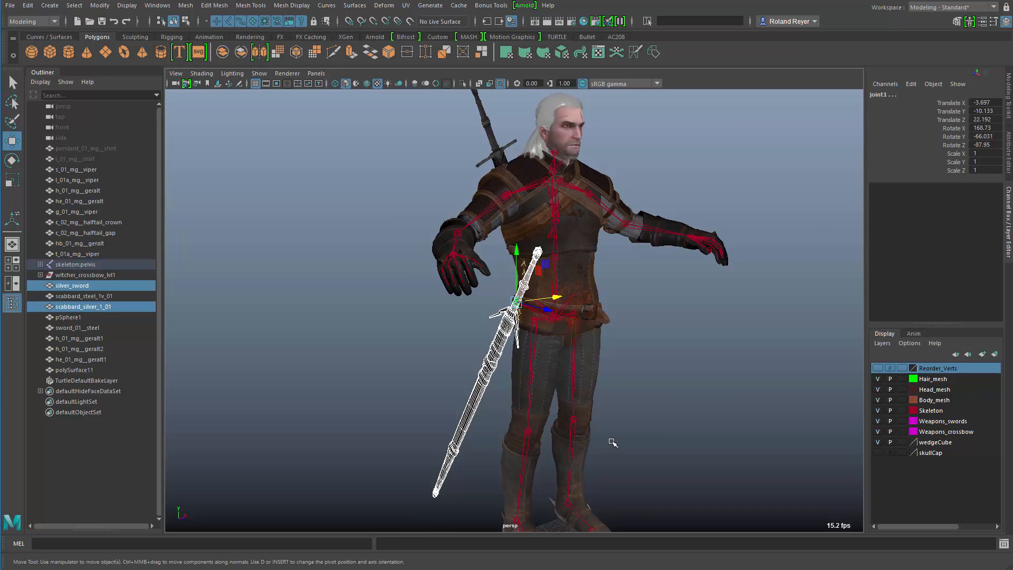
alt+drag(637, 420, 622, 389)
click(622, 389)
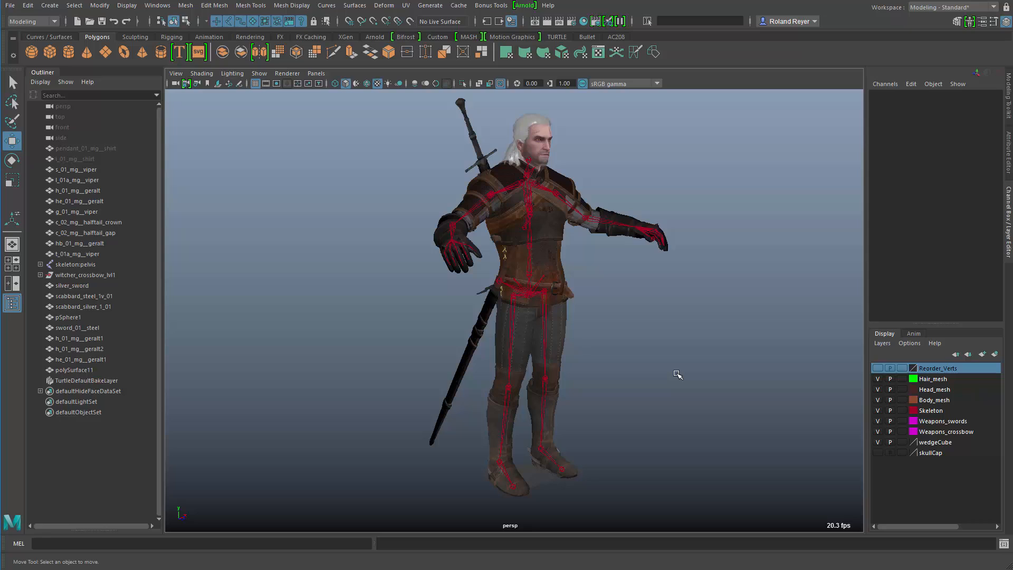